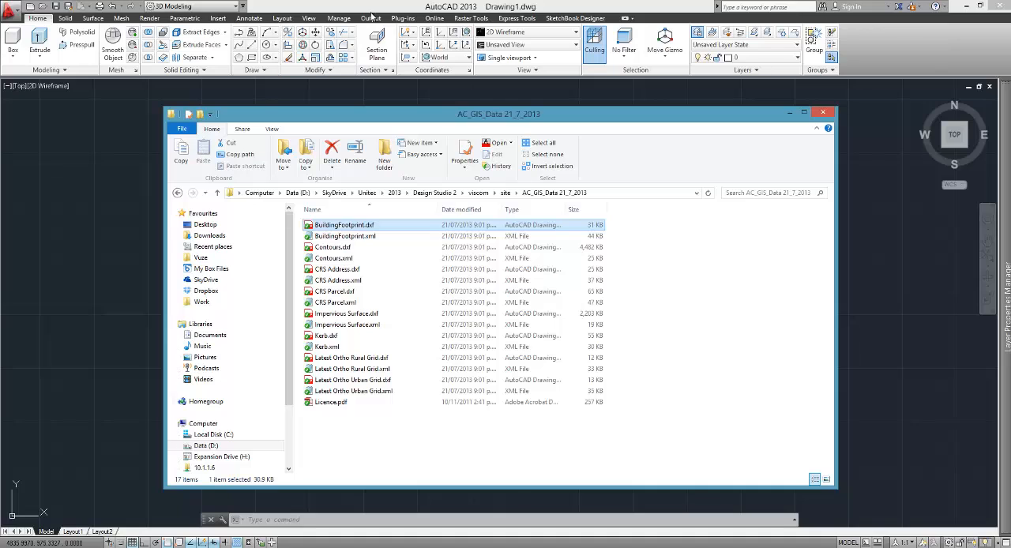
# Step: Browse for a drawing to open in the AC_GIS_Data 21_7_2013 folder, showing only DXF files
pyautogui.click(16, 10)
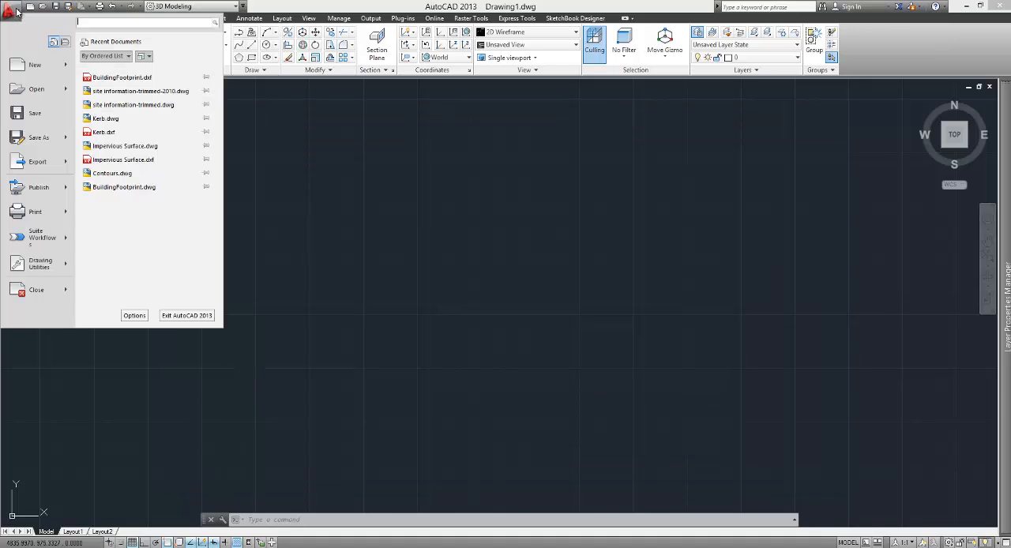
pyautogui.click(39, 89)
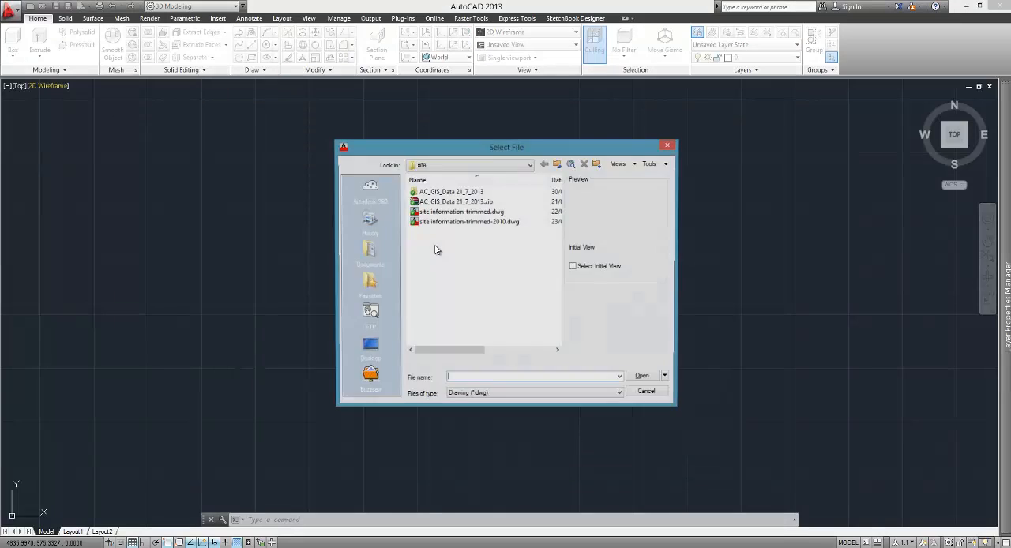
pyautogui.click(455, 166)
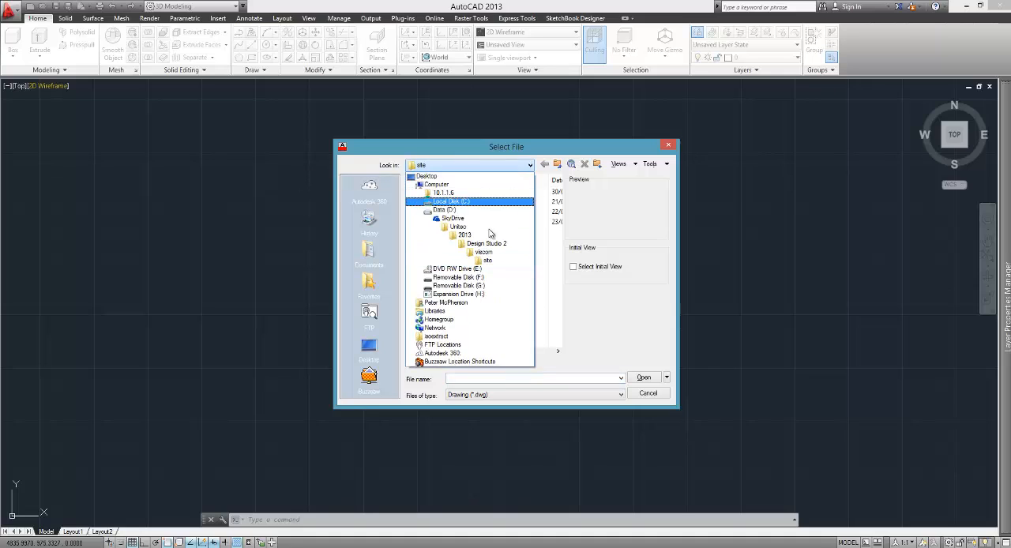
pyautogui.click(490, 261)
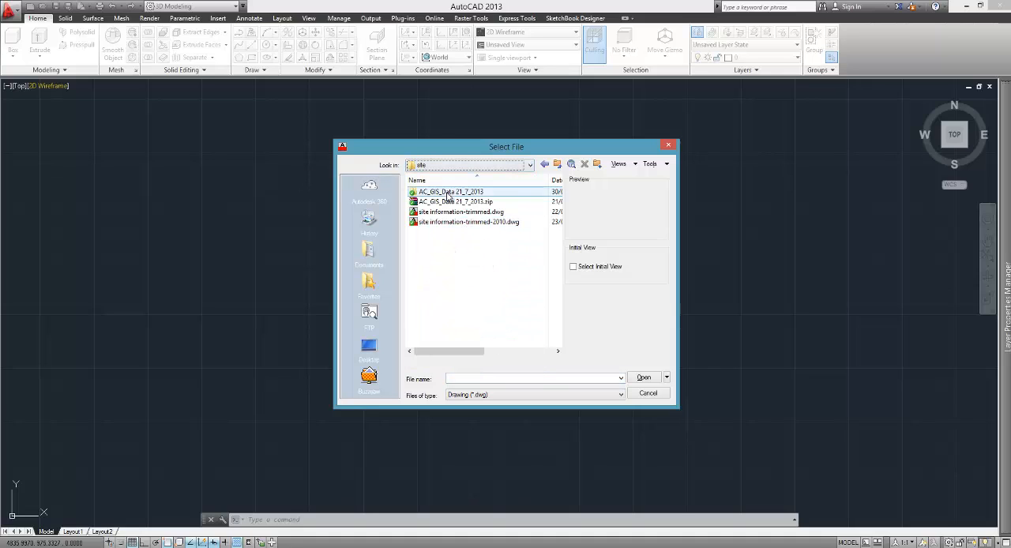
pyautogui.doubleClick(450, 192)
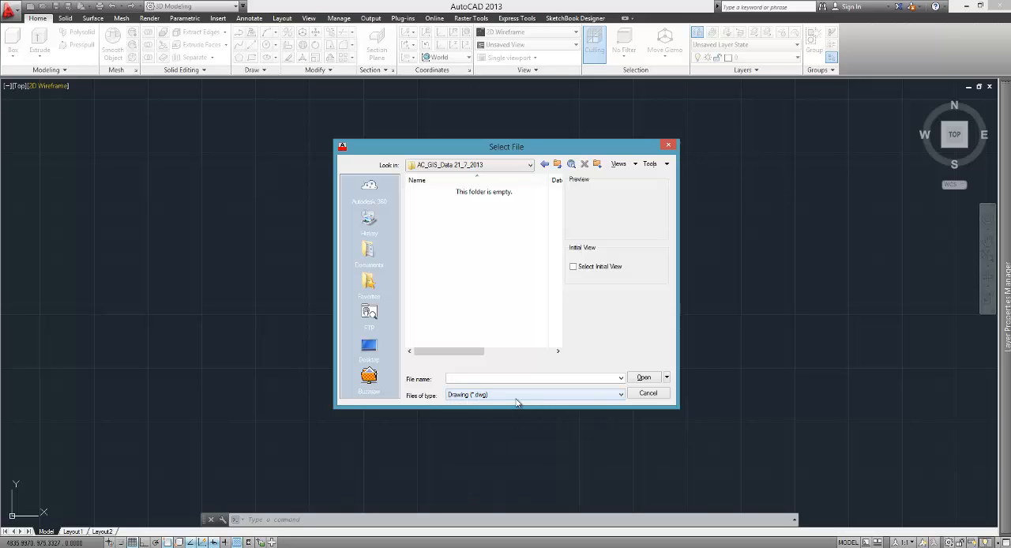
pyautogui.click(516, 395)
pyautogui.click(506, 418)
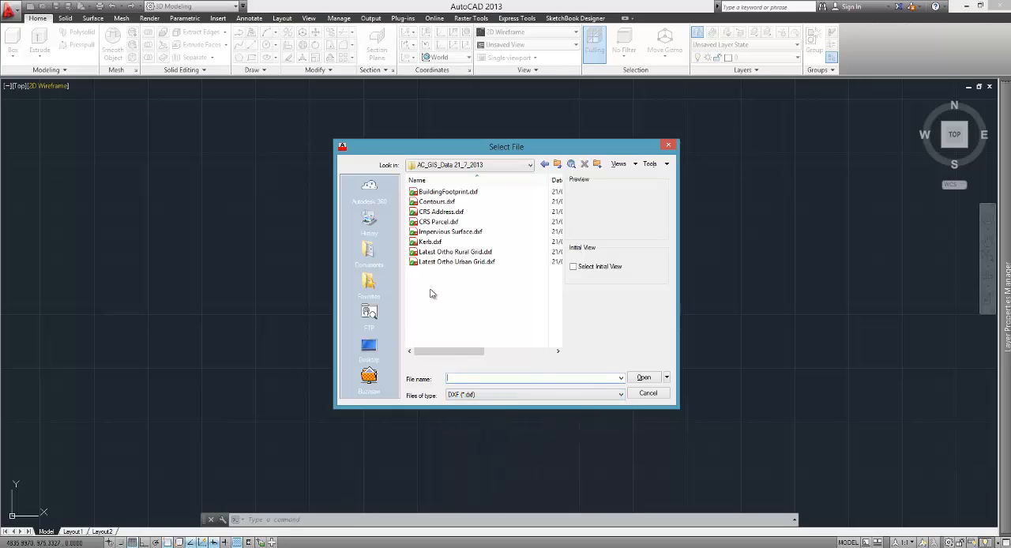
# Step: Open BuildingFootprint.dxf from the GIS data folder
pyautogui.click(454, 195)
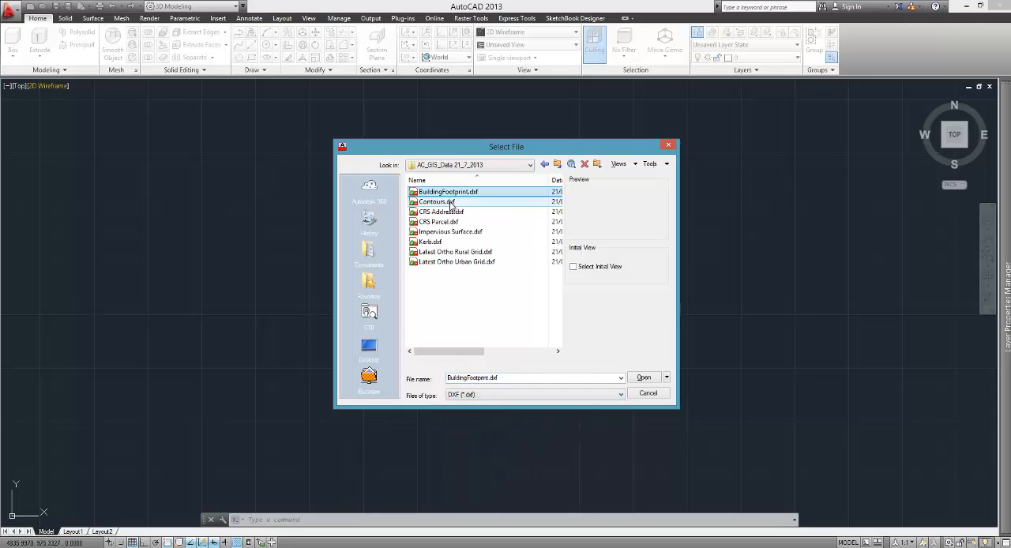
pyautogui.click(451, 203)
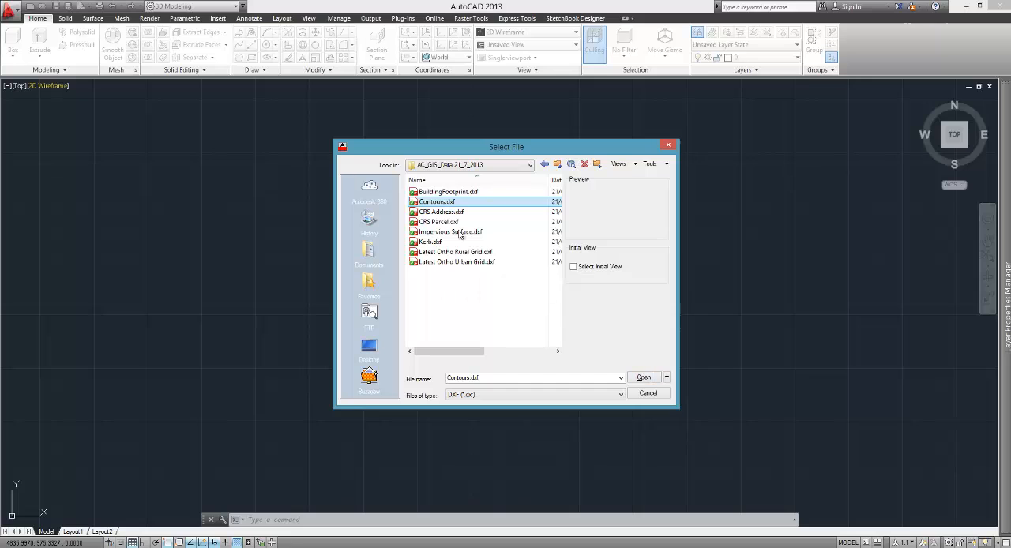
pyautogui.click(452, 193)
pyautogui.click(642, 378)
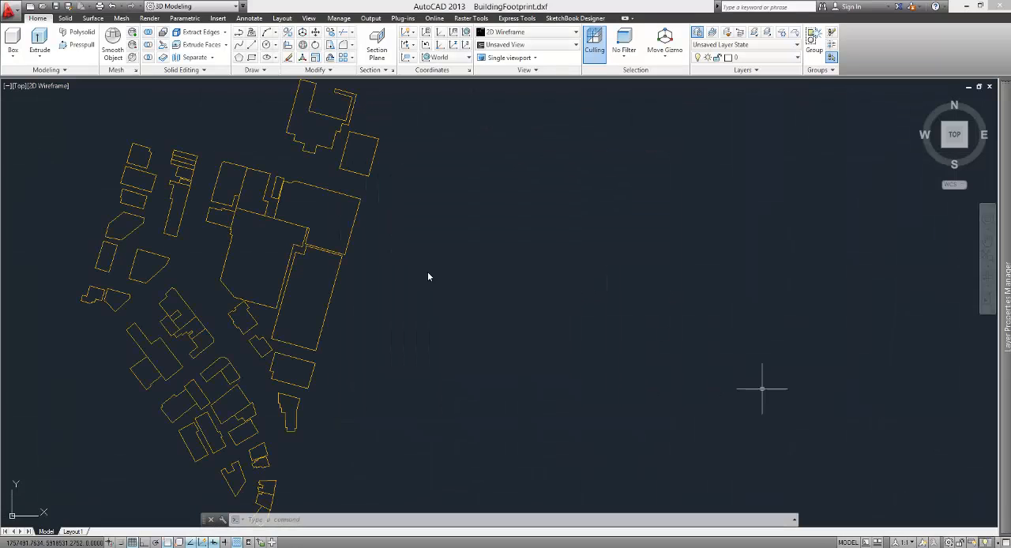
# Step: Examine the building footprint outlines up close, checking the large central building's outline as a selectable object
pyautogui.scroll(-3, 559, 314)
pyautogui.scroll(5, 558, 314)
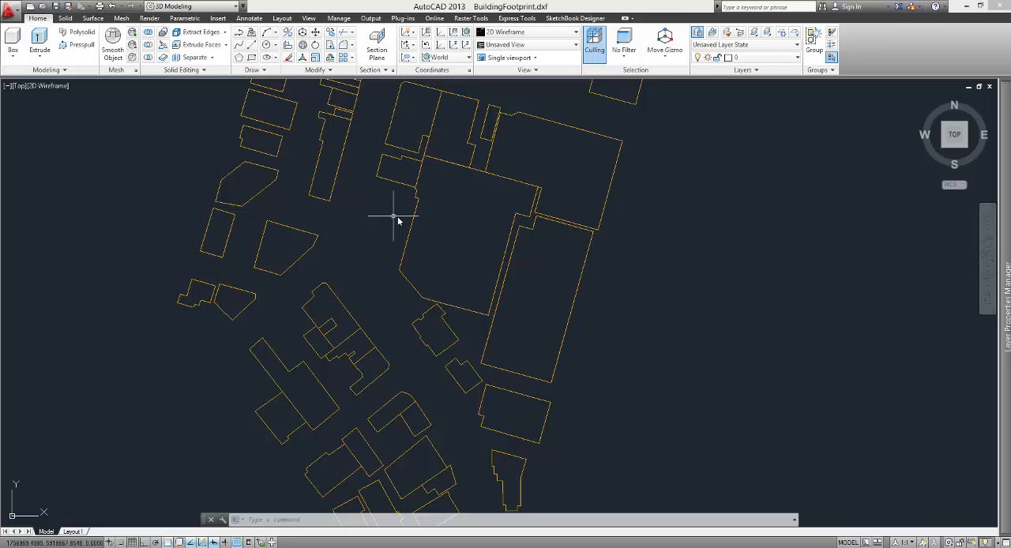
pyautogui.click(405, 279)
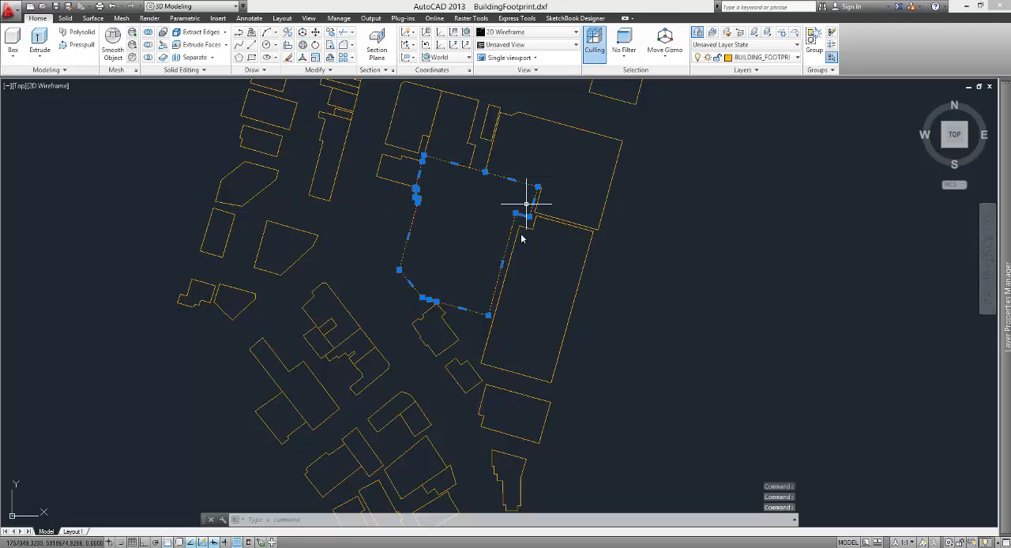
pyautogui.press('Escape')
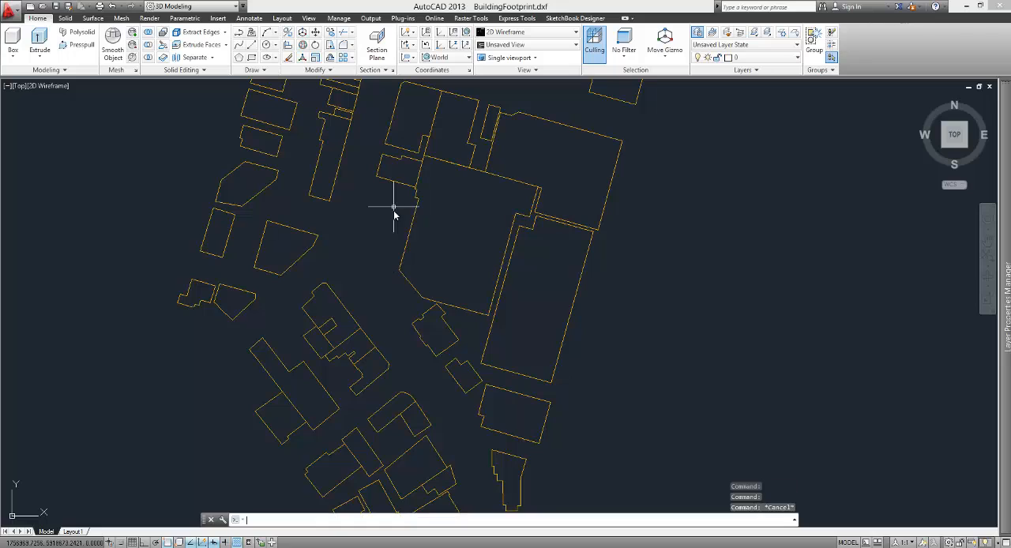
pyautogui.click(403, 186)
pyautogui.press('Escape')
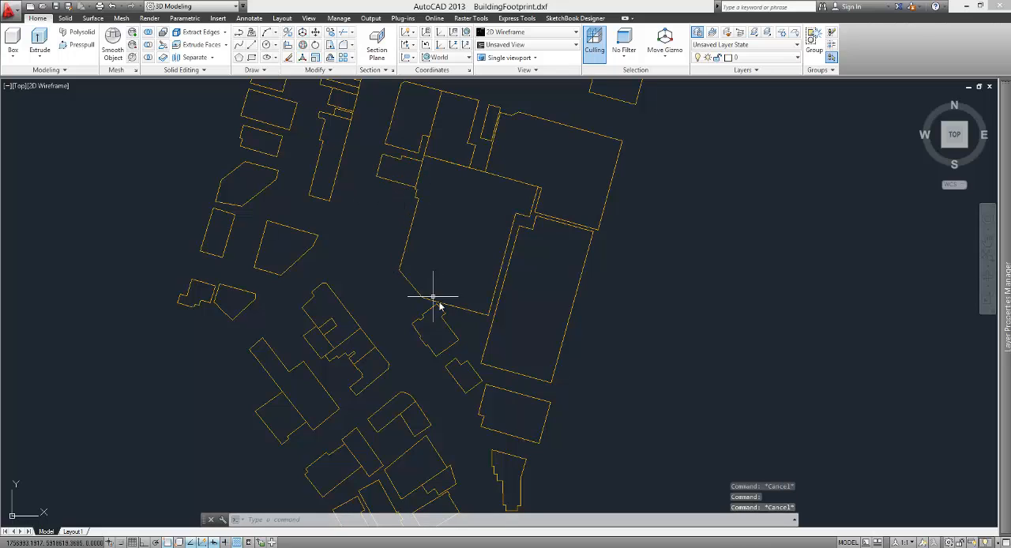
pyautogui.scroll(-2, 469, 332)
pyautogui.scroll(-2, 470, 307)
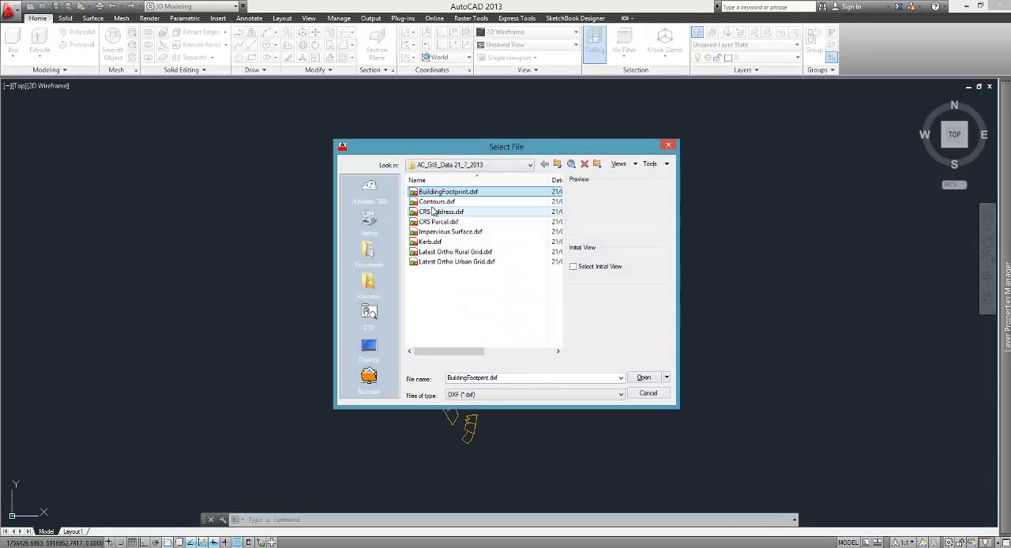
# Step: Open Contours.dxf from the same GIS data folder
pyautogui.click(439, 202)
pyautogui.click(644, 377)
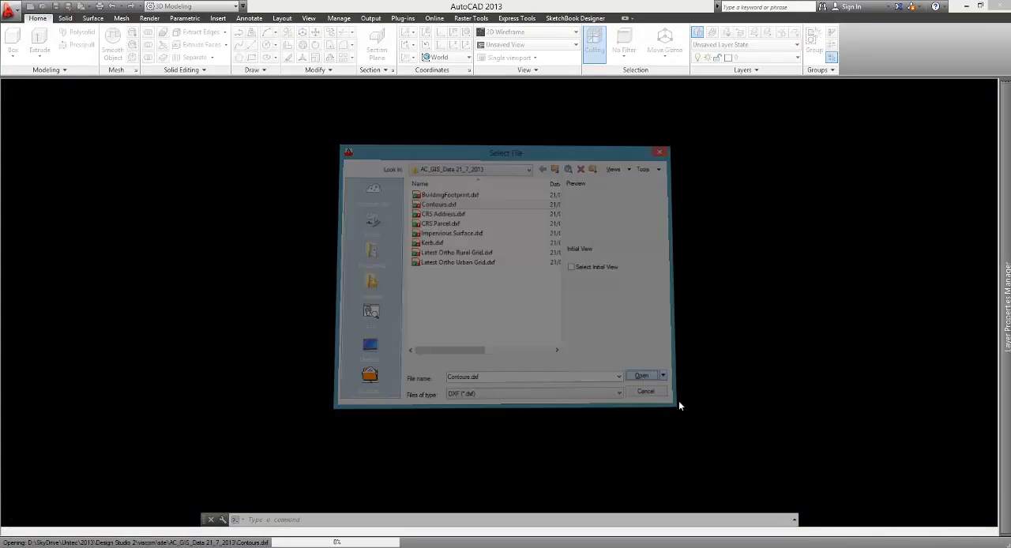
pyautogui.scroll(2, 432, 317)
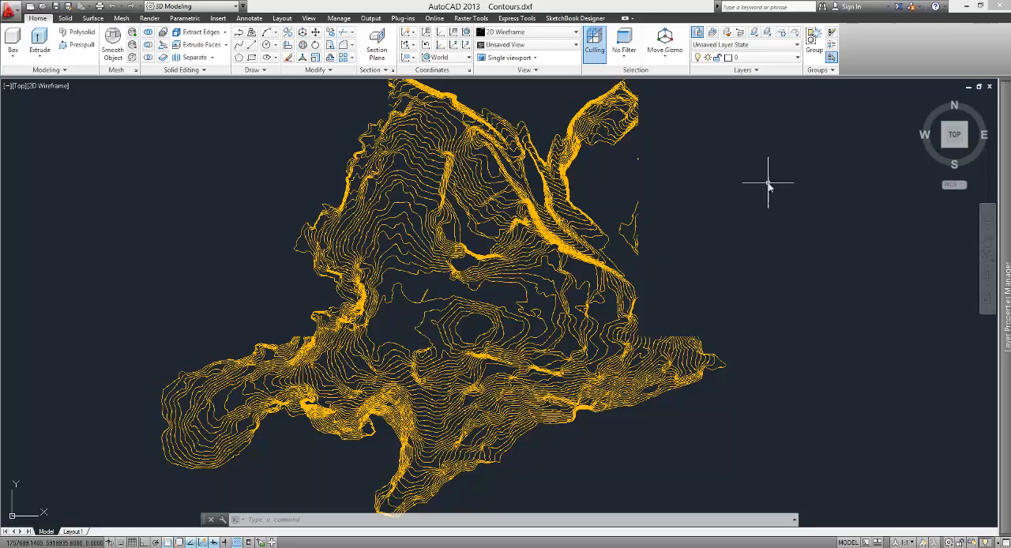
# Step: View the contours from the front and examine how the lines are stacked in height
pyautogui.click(955, 156)
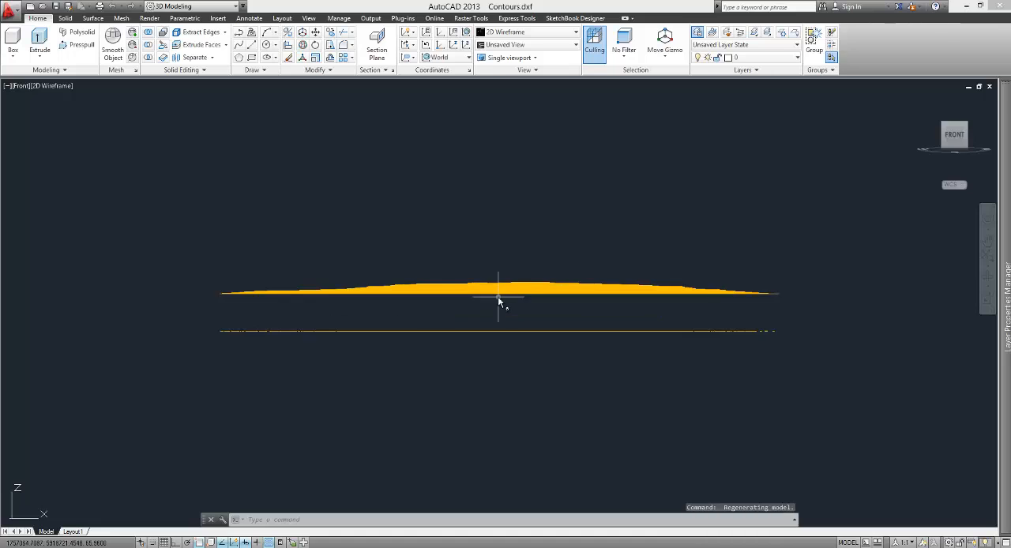
pyautogui.scroll(5, 499, 290)
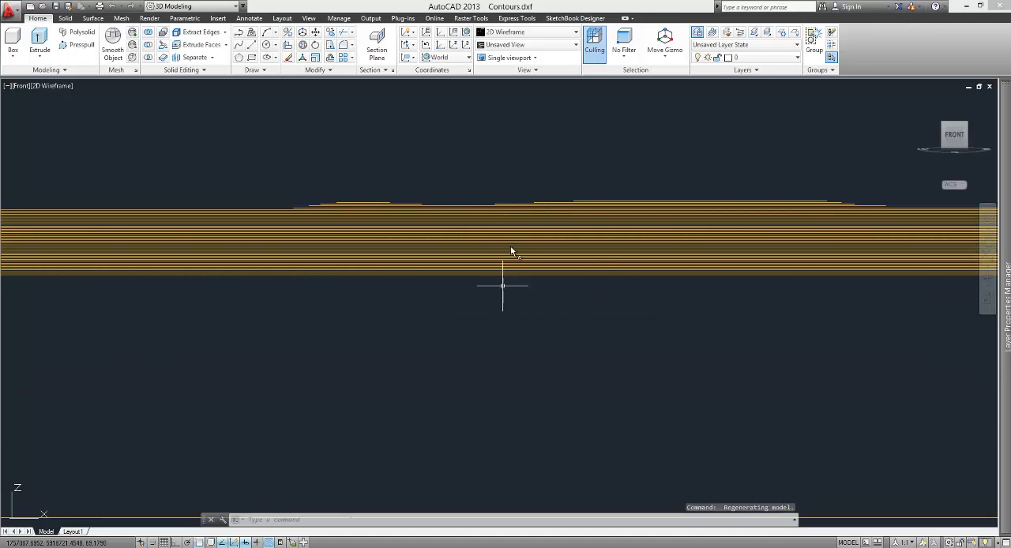
pyautogui.scroll(-5, 514, 282)
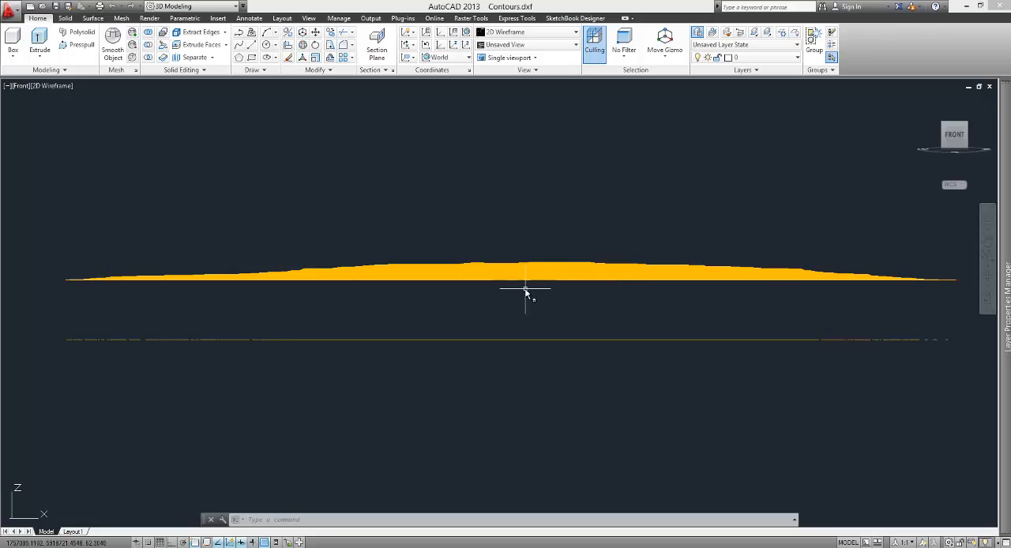
pyautogui.scroll(5, 526, 285)
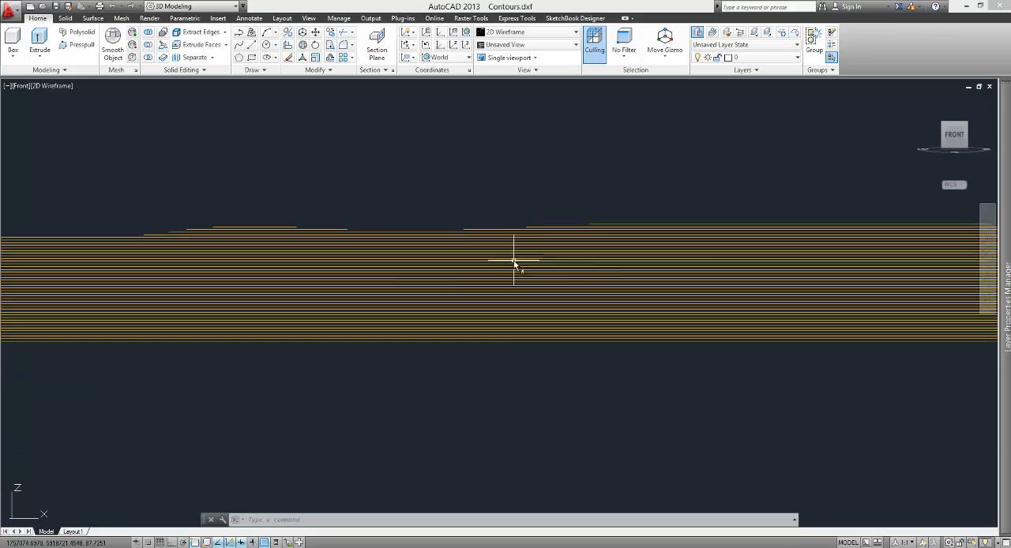
# Step: Return the contour drawing to the top view and inspect the elevation labels on the individual lines
pyautogui.click(955, 118)
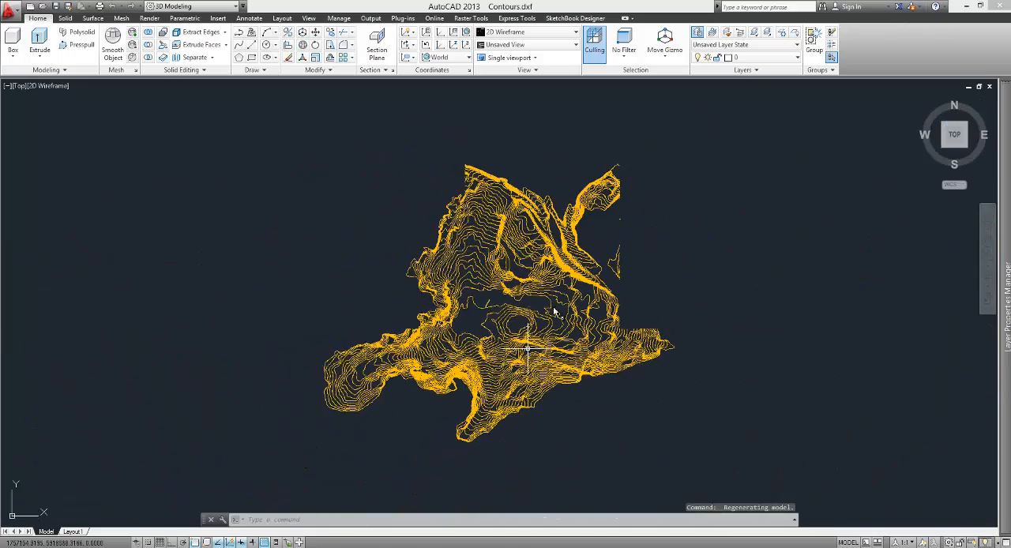
pyautogui.scroll(8, 507, 334)
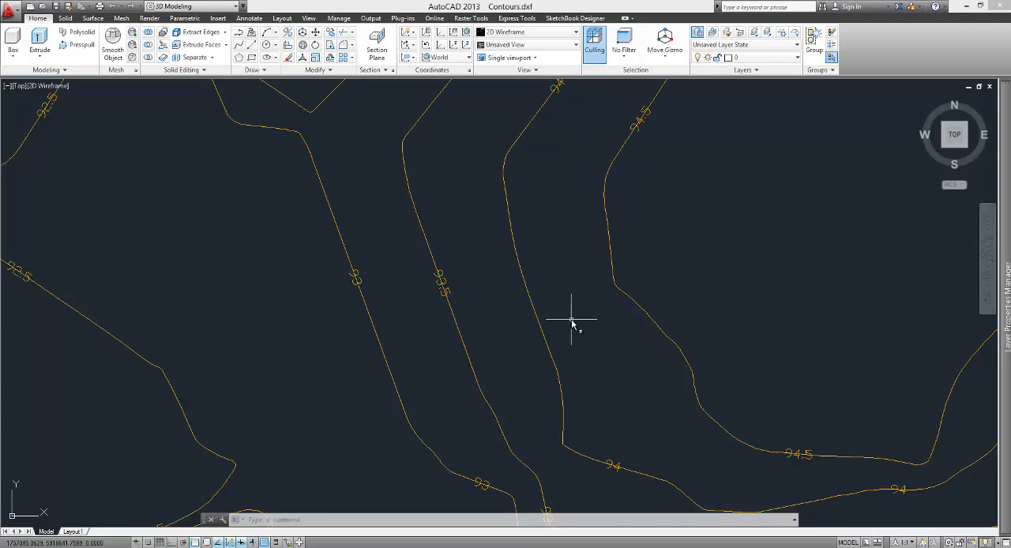
pyautogui.scroll(-5, 571, 320)
pyautogui.scroll(5, 560, 300)
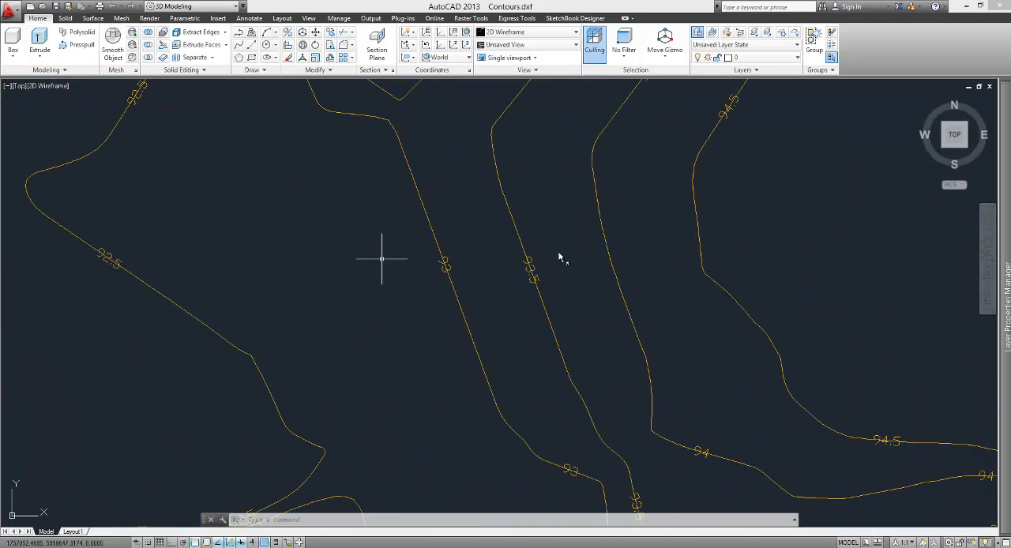
pyautogui.scroll(-5, 466, 265)
pyautogui.scroll(-1, 514, 320)
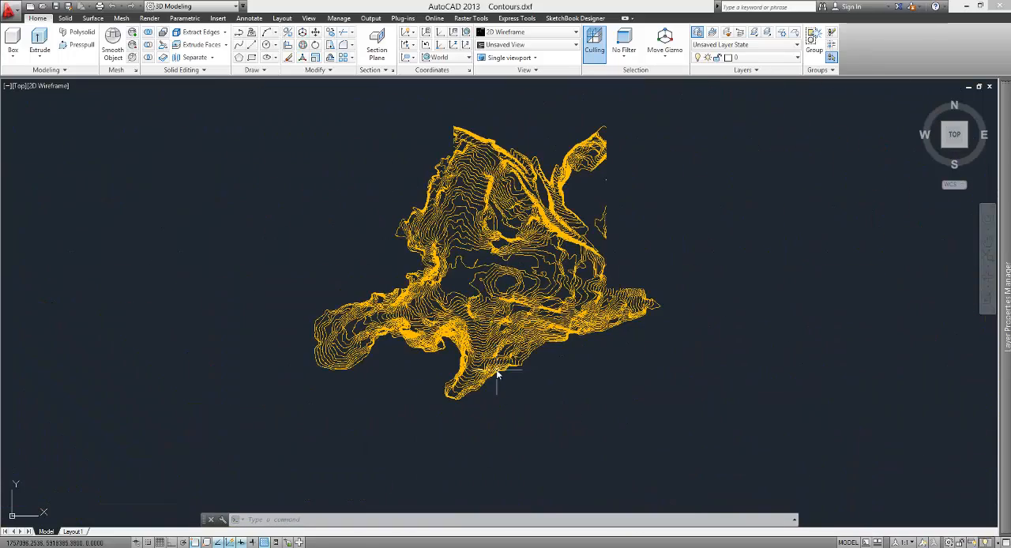
# Step: Switch to Autodesk Revit and start a new project at the Level 1 floor plan
pyautogui.click(391, 495)
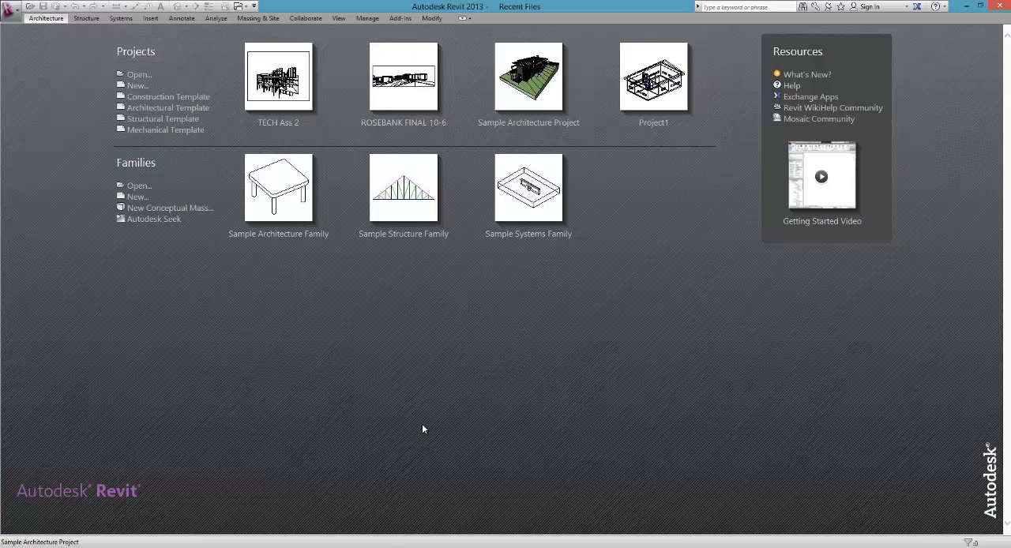
pyautogui.click(138, 74)
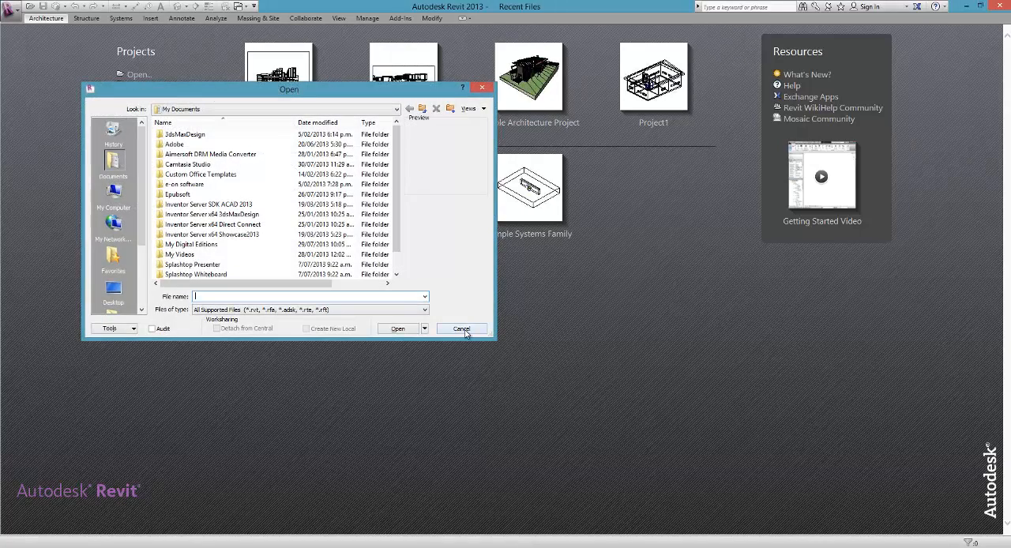
pyautogui.click(462, 328)
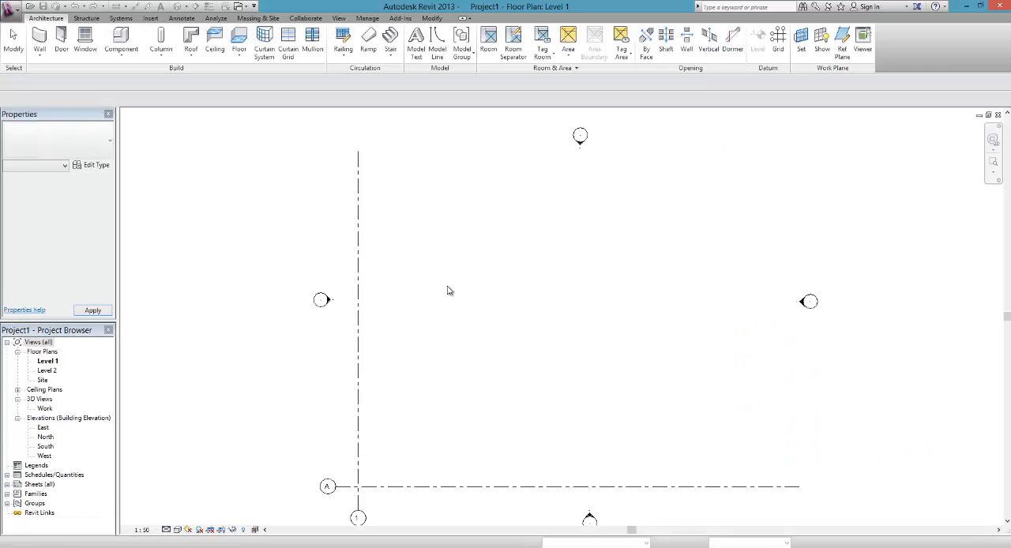
pyautogui.click(258, 18)
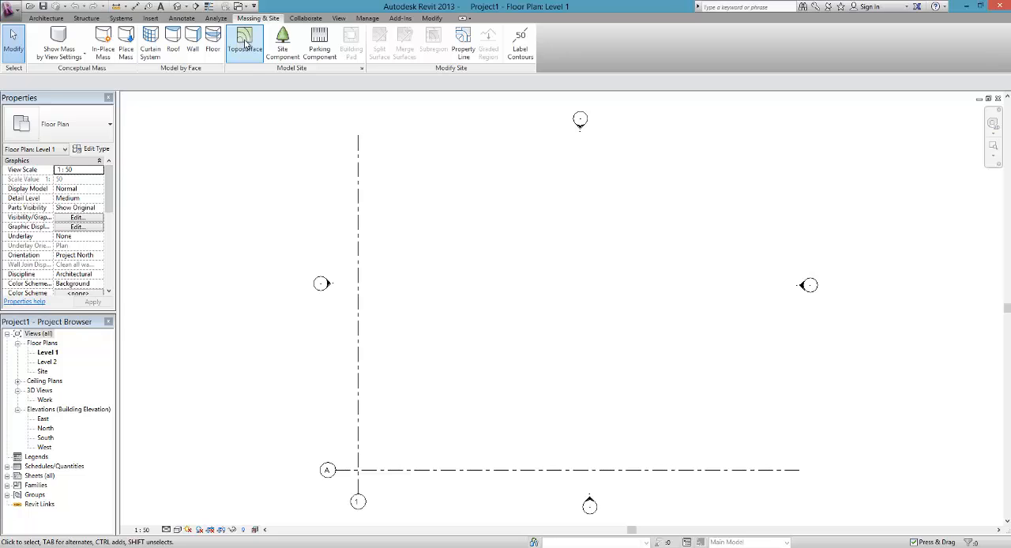
pyautogui.click(247, 51)
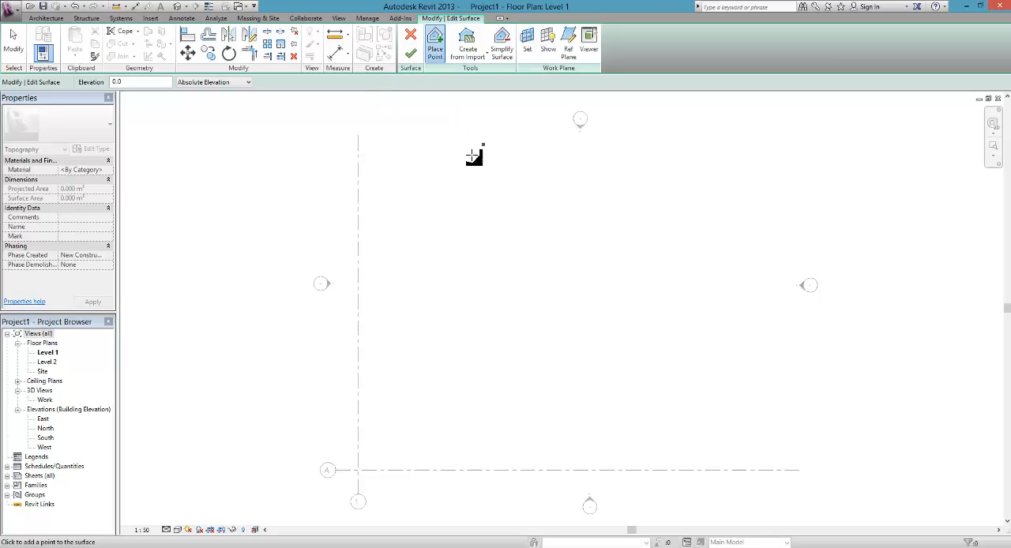
pyautogui.click(467, 39)
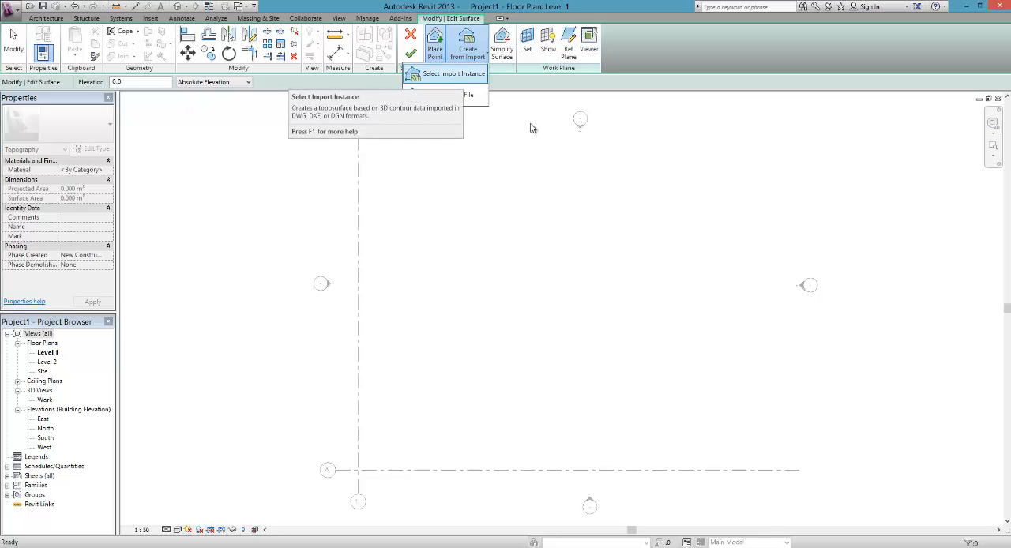
pyautogui.click(552, 196)
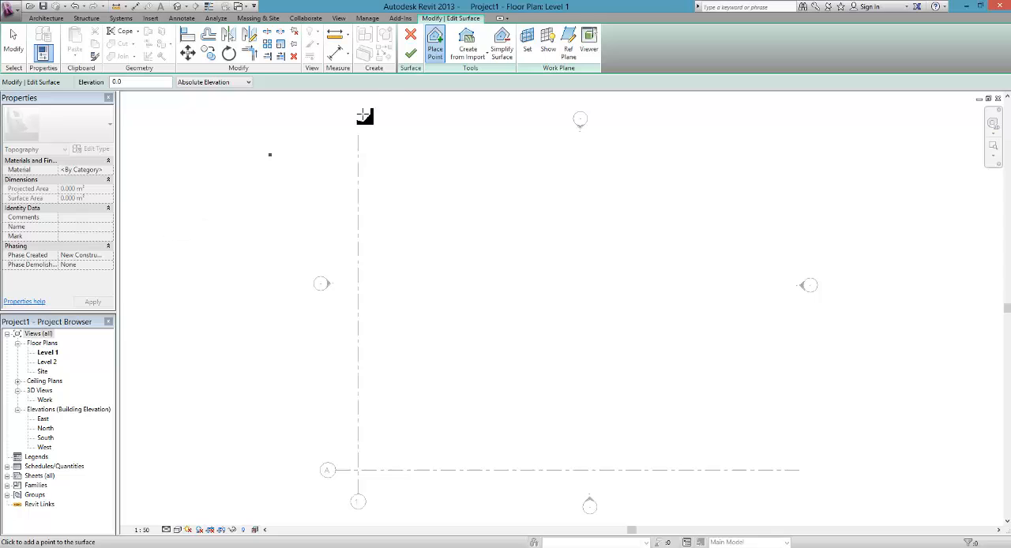
pyautogui.click(409, 34)
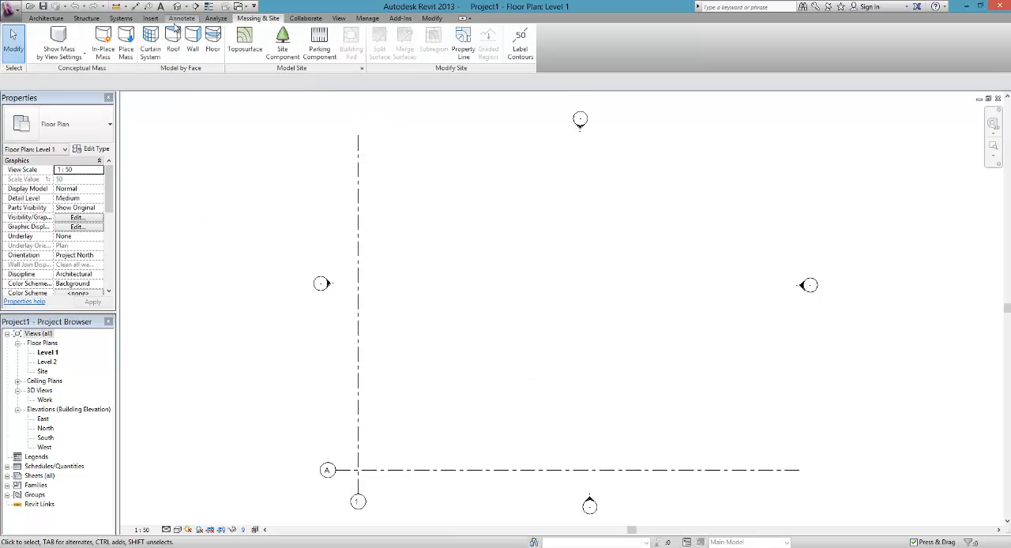
# Step: Start linking a CAD file, browse to the AC_GIS_Data 21_7_2013 folder inside the viscom site folder, and list its DXF files
pyautogui.click(155, 20)
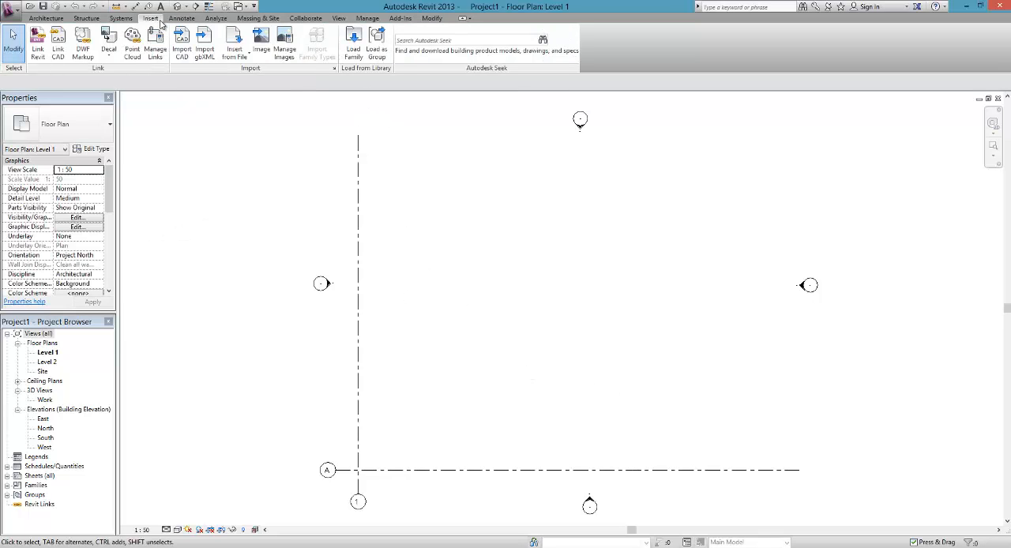
pyautogui.click(60, 54)
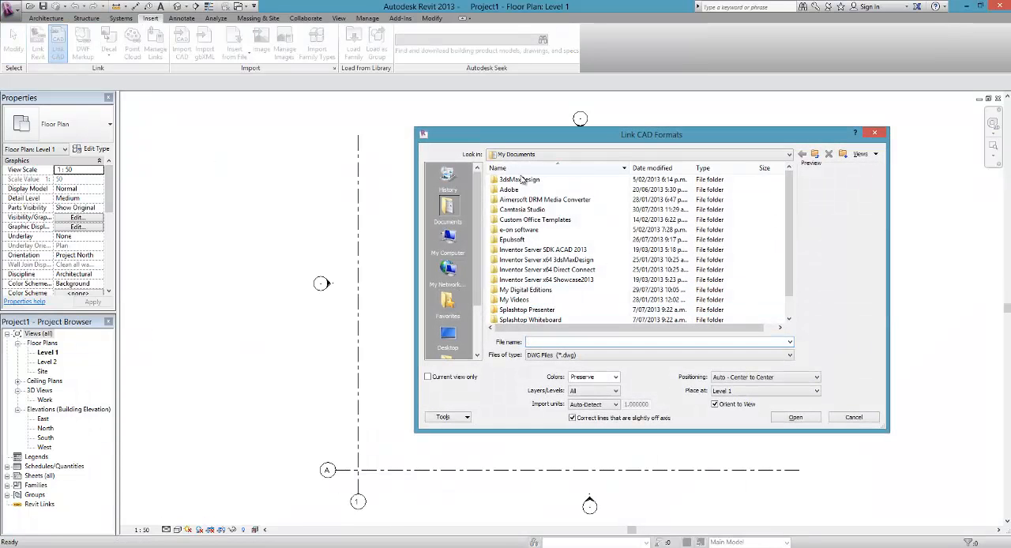
pyautogui.click(532, 156)
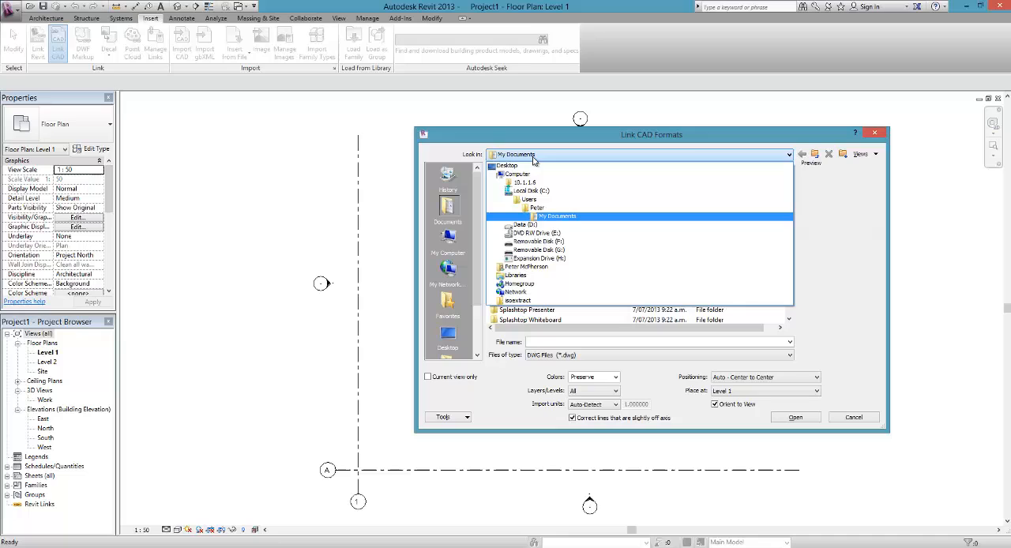
pyautogui.click(545, 225)
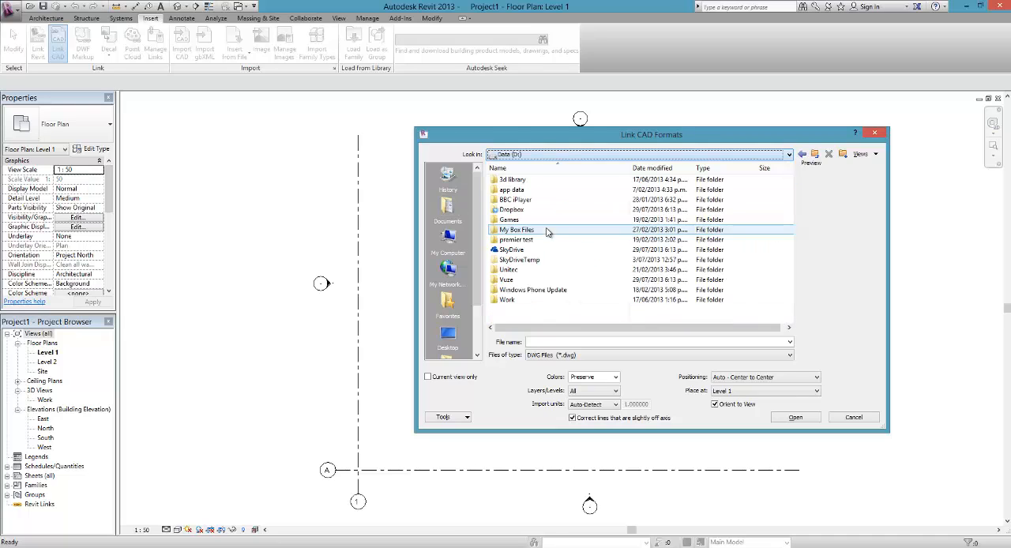
pyautogui.doubleClick(511, 250)
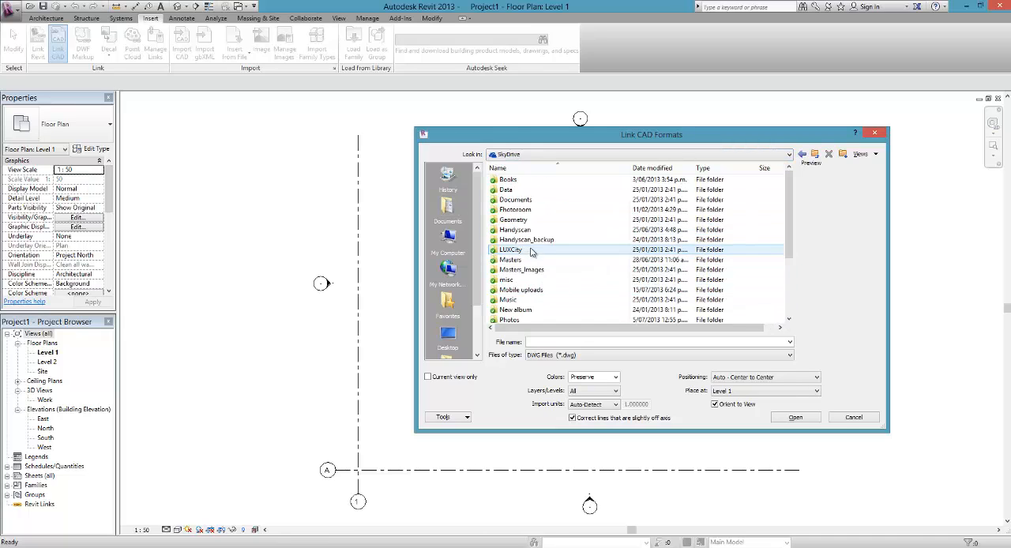
pyautogui.scroll(-2, 533, 306)
pyautogui.doubleClick(531, 307)
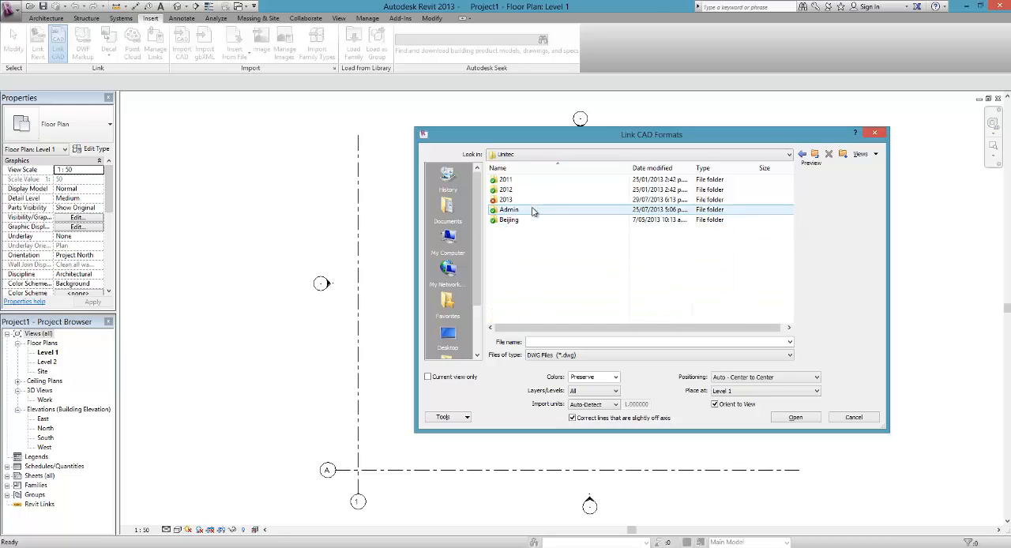
pyautogui.doubleClick(533, 201)
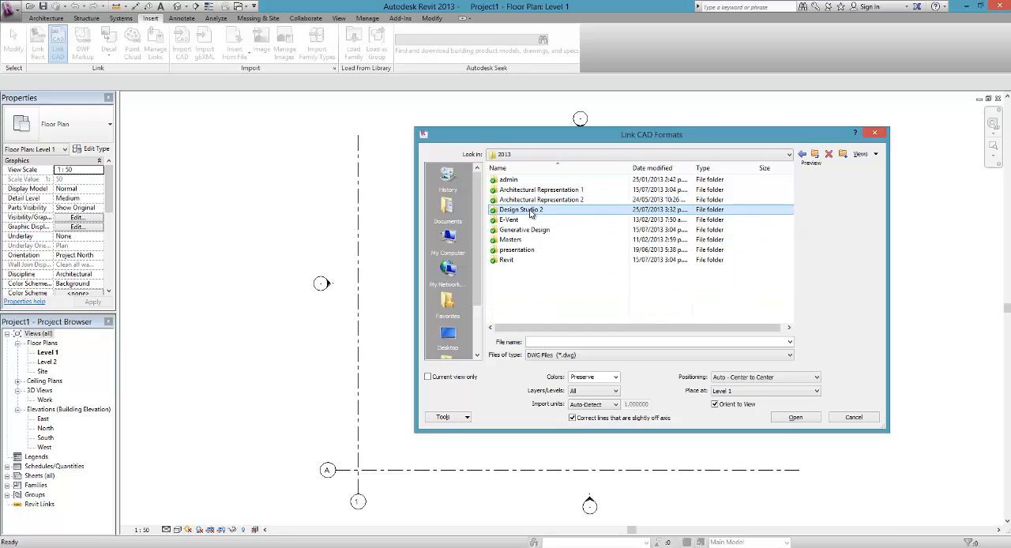
pyautogui.doubleClick(533, 210)
pyautogui.doubleClick(515, 220)
pyautogui.doubleClick(525, 191)
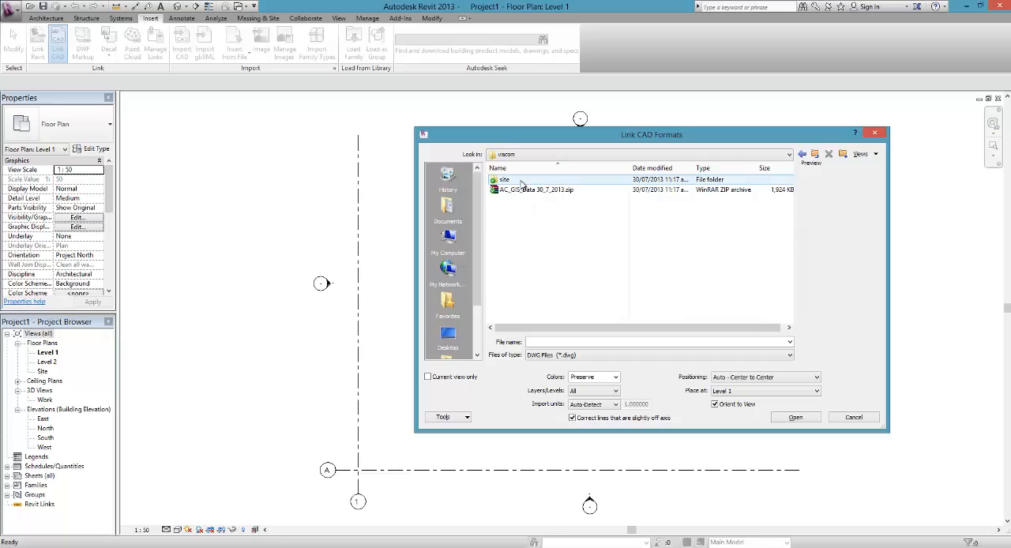
pyautogui.doubleClick(525, 180)
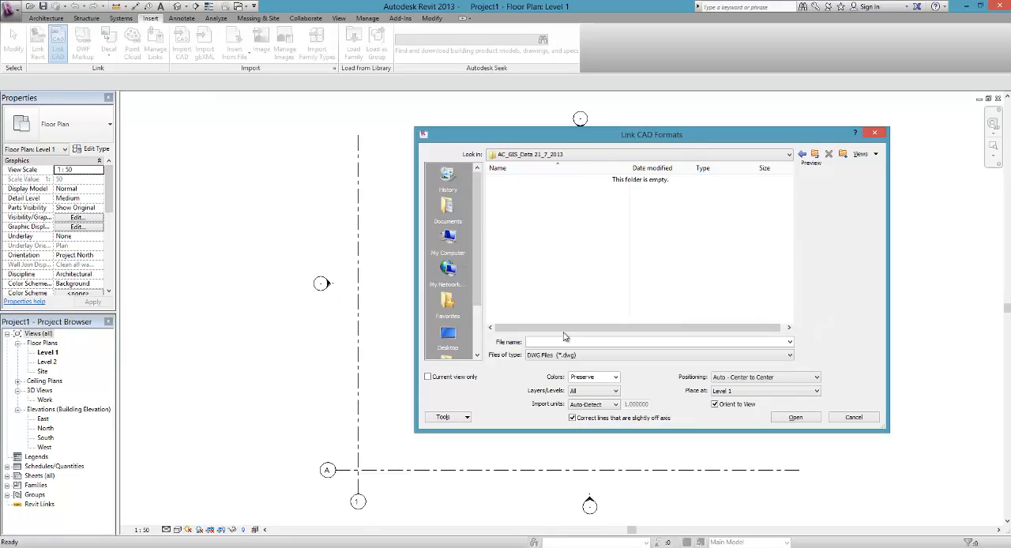
pyautogui.click(554, 358)
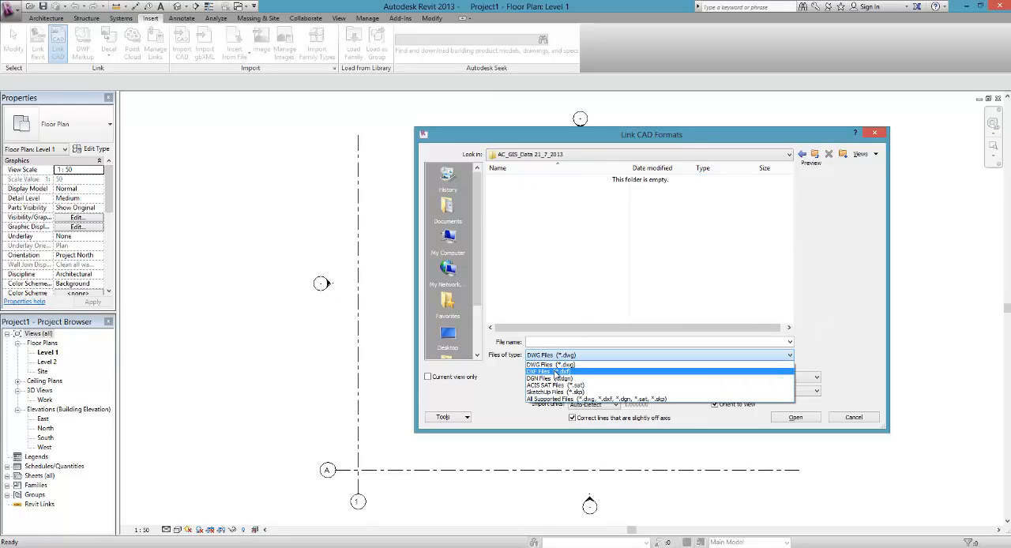
pyautogui.click(553, 371)
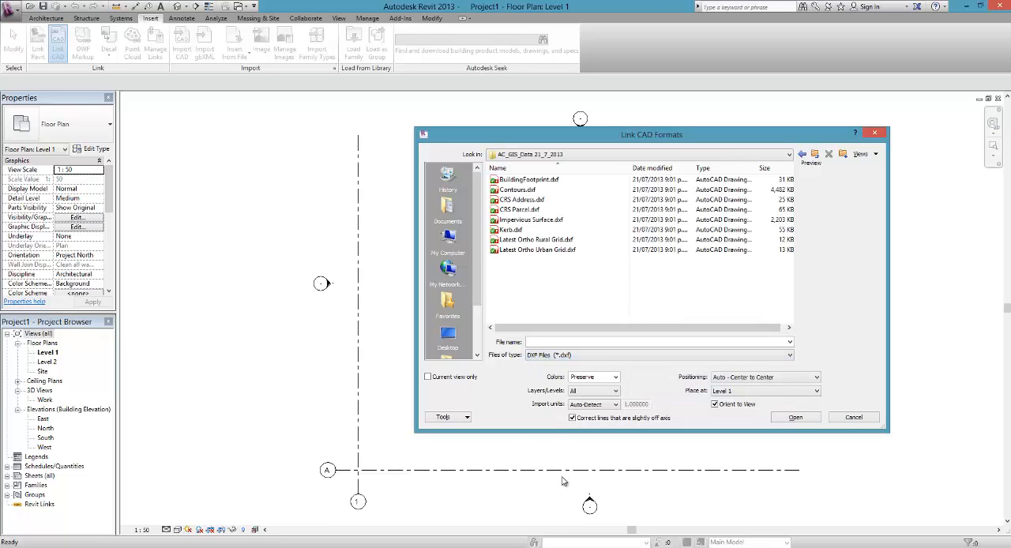
# Step: Link Contours.dxf at Level 1 with all layers, preserved colors, auto-detected units and Auto - Center to Center positioning
pyautogui.click(523, 191)
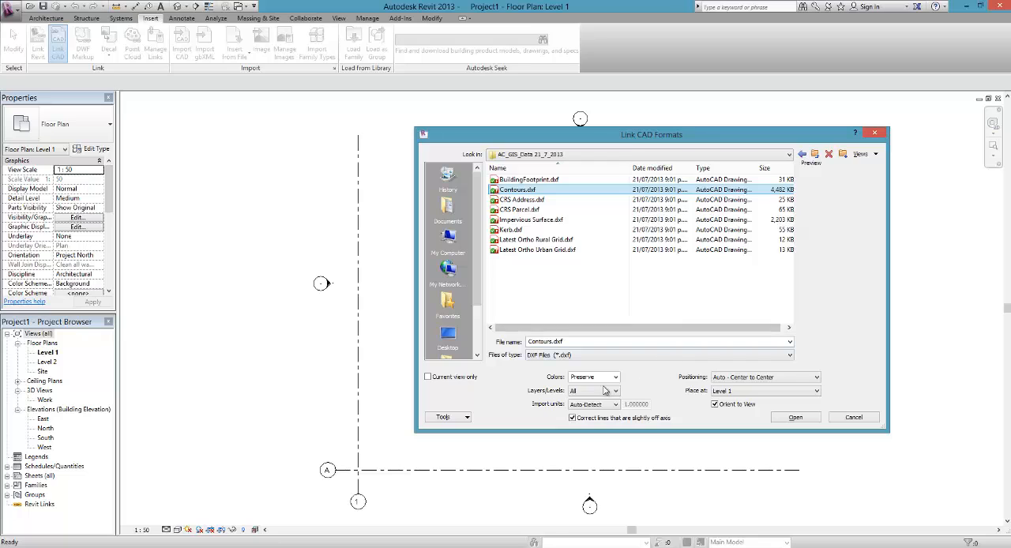
pyautogui.moveTo(629, 143); pyautogui.dragTo(557, 129)
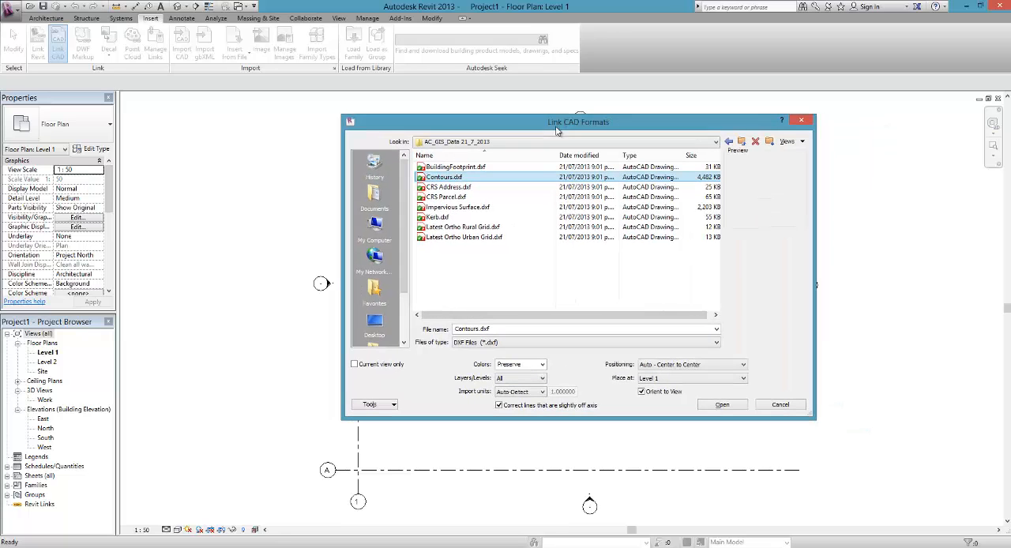
pyautogui.click(539, 380)
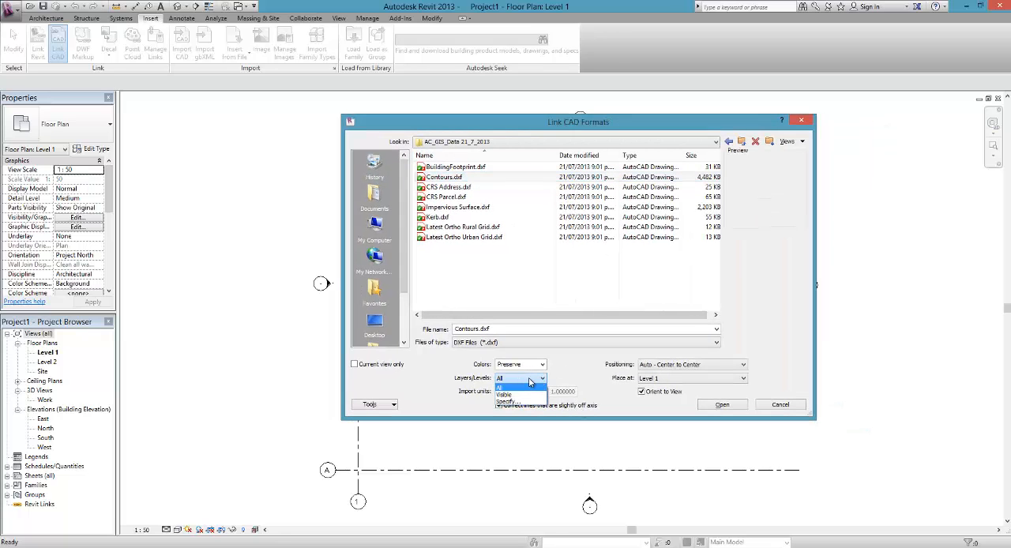
pyautogui.click(530, 381)
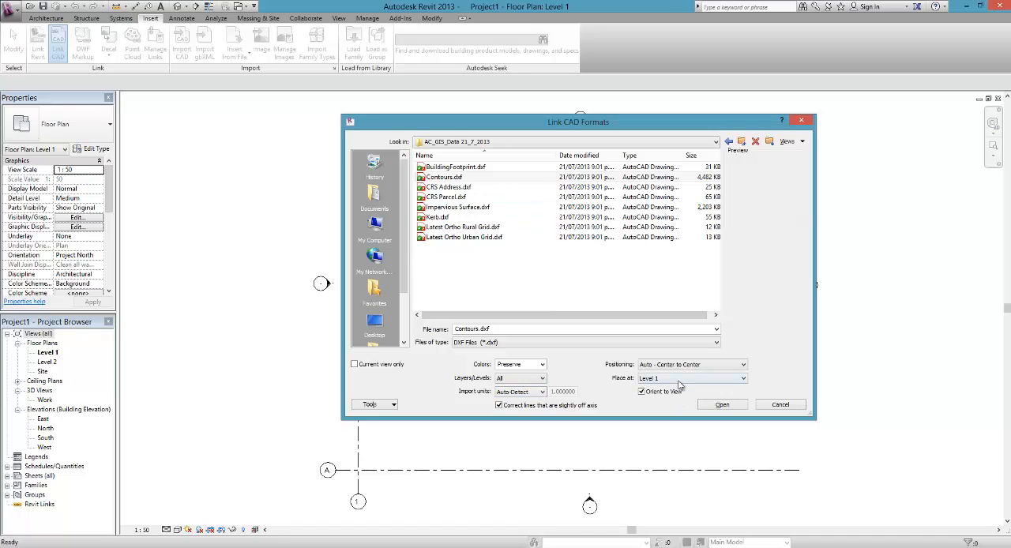
pyautogui.click(722, 405)
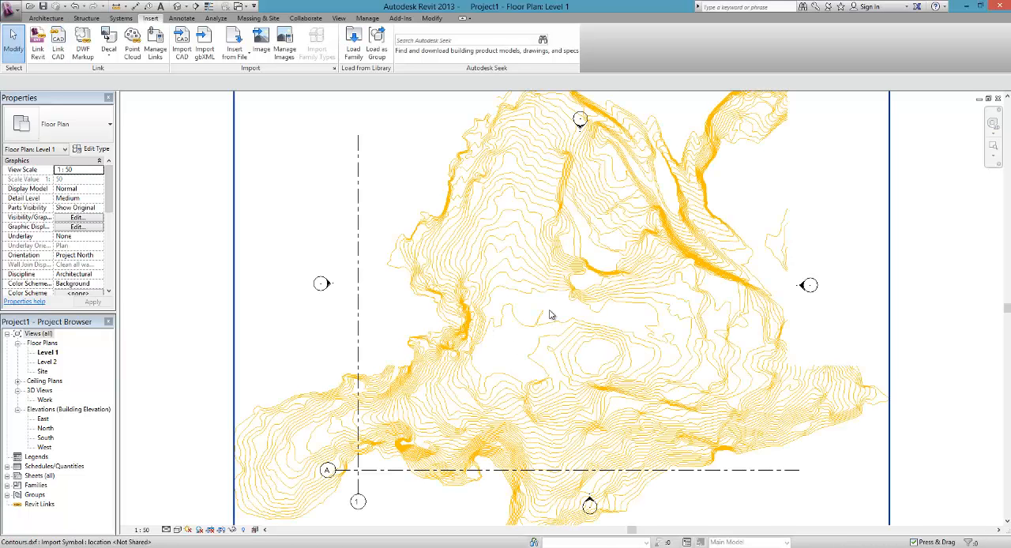
pyautogui.press('Escape')
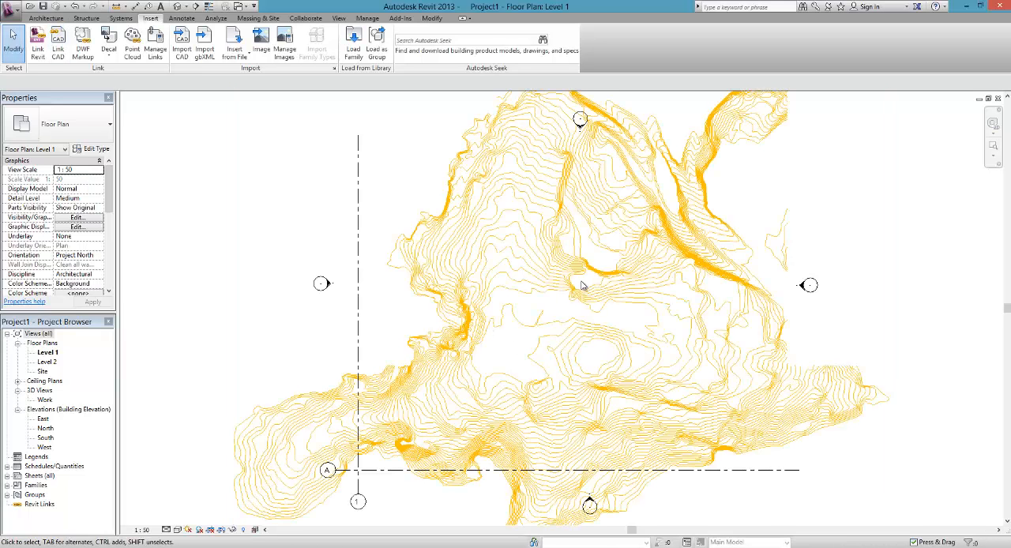
# Step: Link BuildingFootprint.dxf at Level 1 with Auto - Center to Center positioning
pyautogui.click(58, 44)
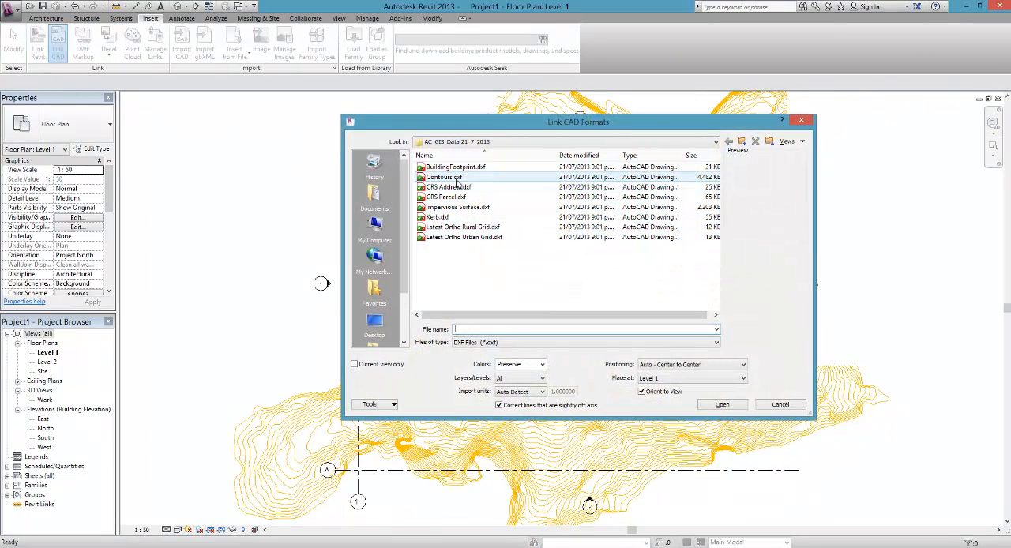
pyautogui.click(444, 177)
pyautogui.click(442, 167)
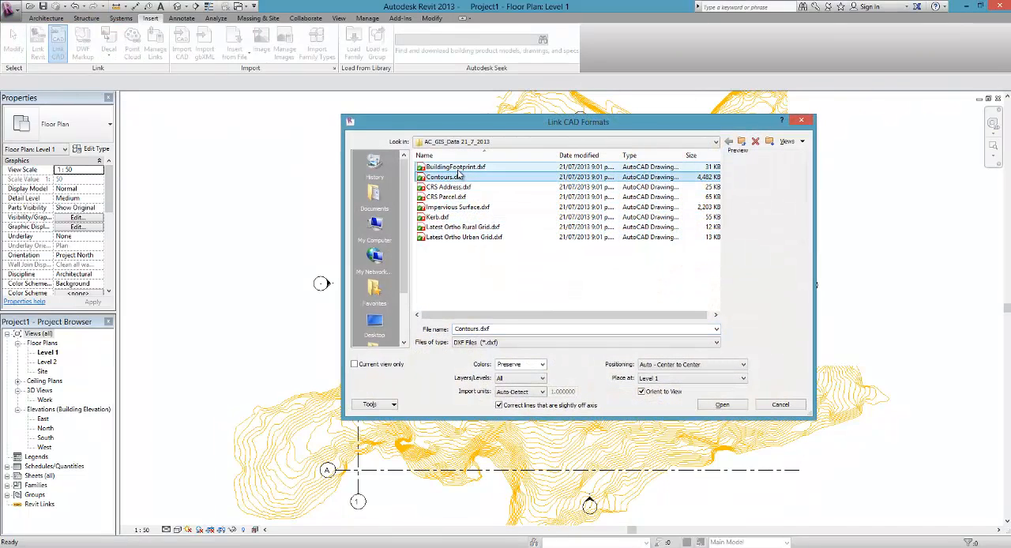
pyautogui.click(721, 405)
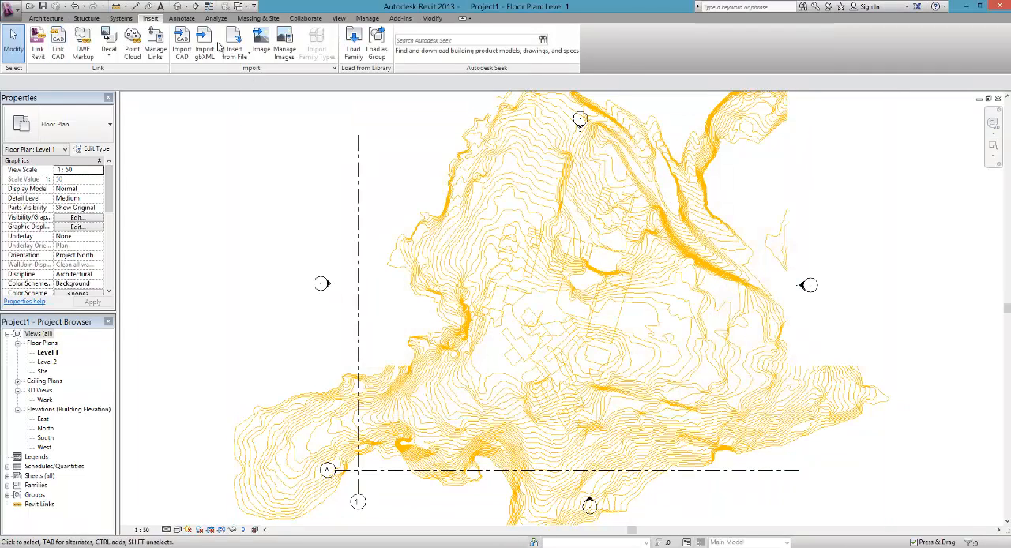
# Step: Link Kerb.dxf from the same GIS data folder at Level 1, positioned Auto - Center to Center
pyautogui.click(58, 43)
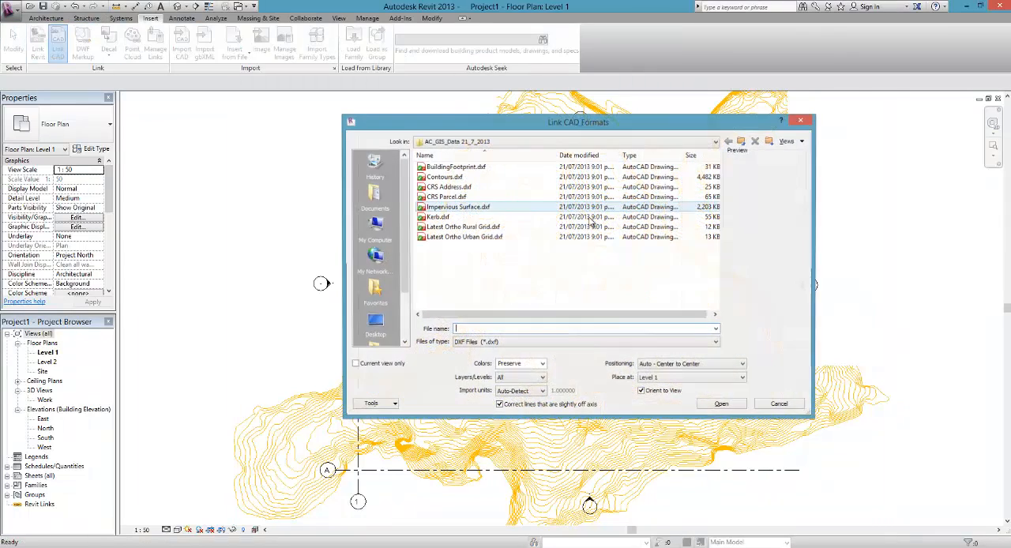
pyautogui.click(436, 217)
pyautogui.click(733, 407)
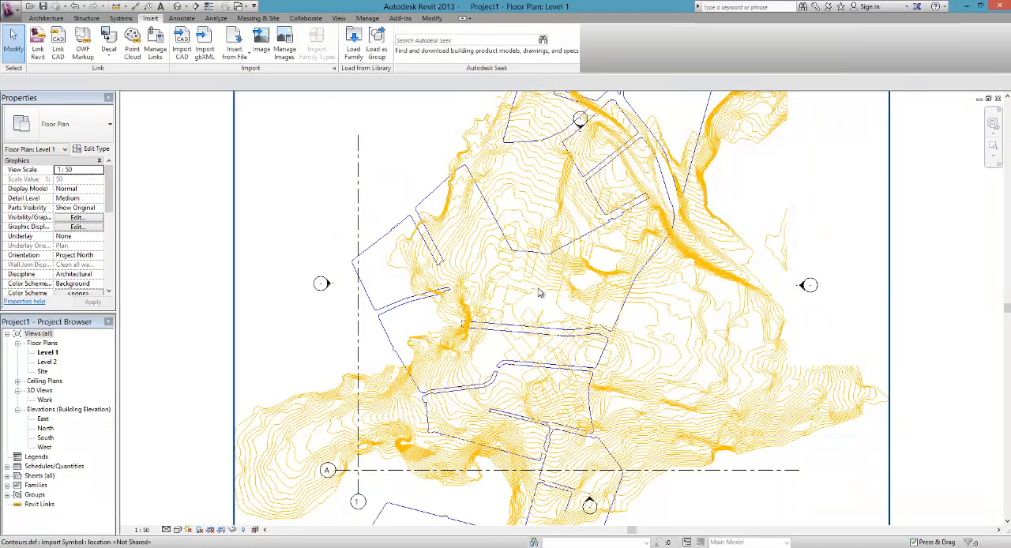
# Step: Delete the linked contours from the Level 1 plan, keeping only the building footprints and kerbs
pyautogui.scroll(2, 555, 281)
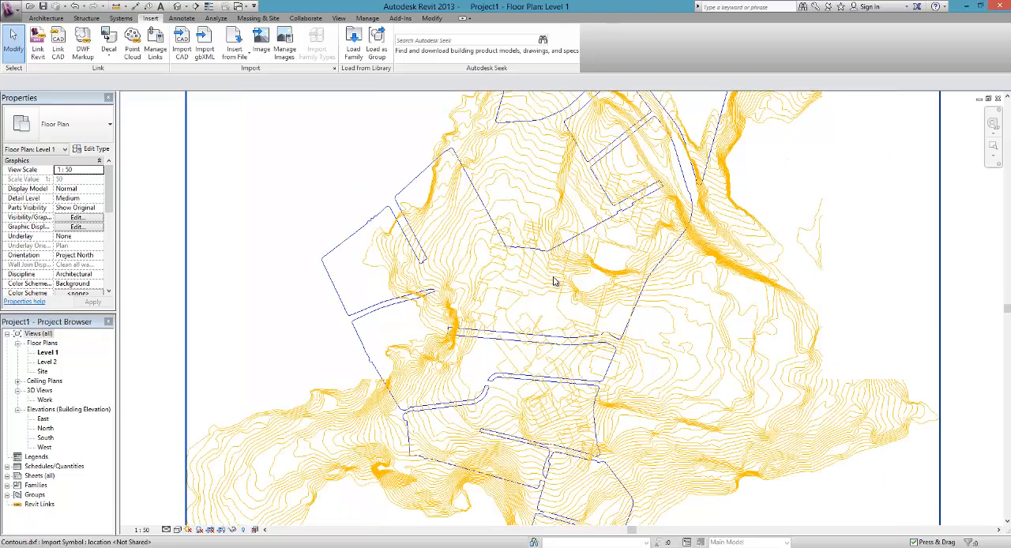
pyautogui.scroll(1, 554, 282)
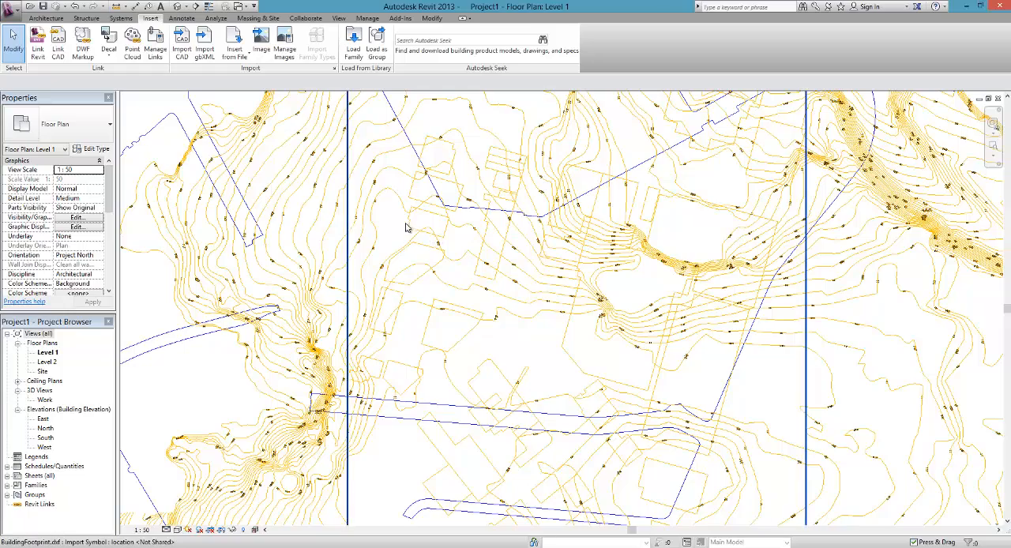
pyautogui.click(318, 189)
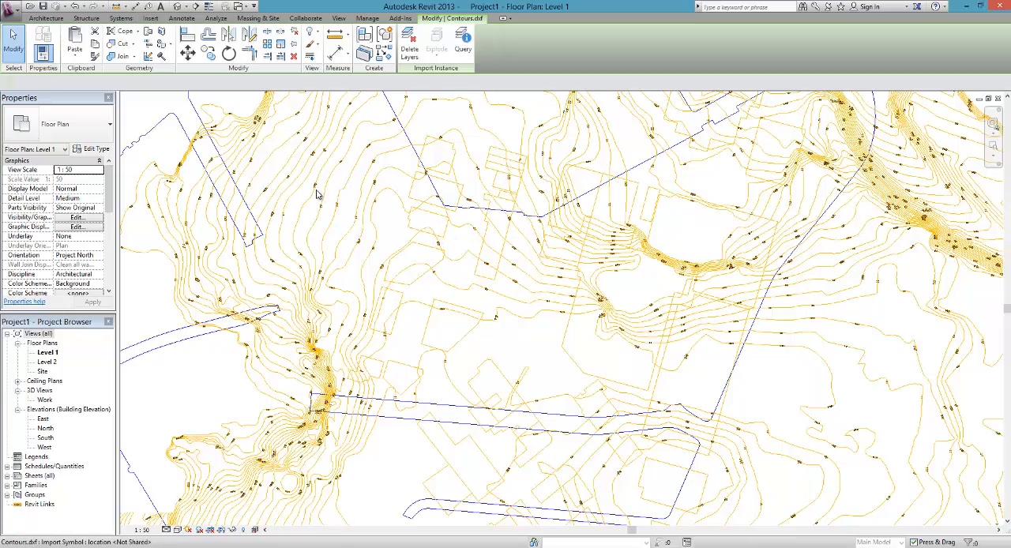
pyautogui.scroll(-3, 328, 264)
pyautogui.press('Delete')
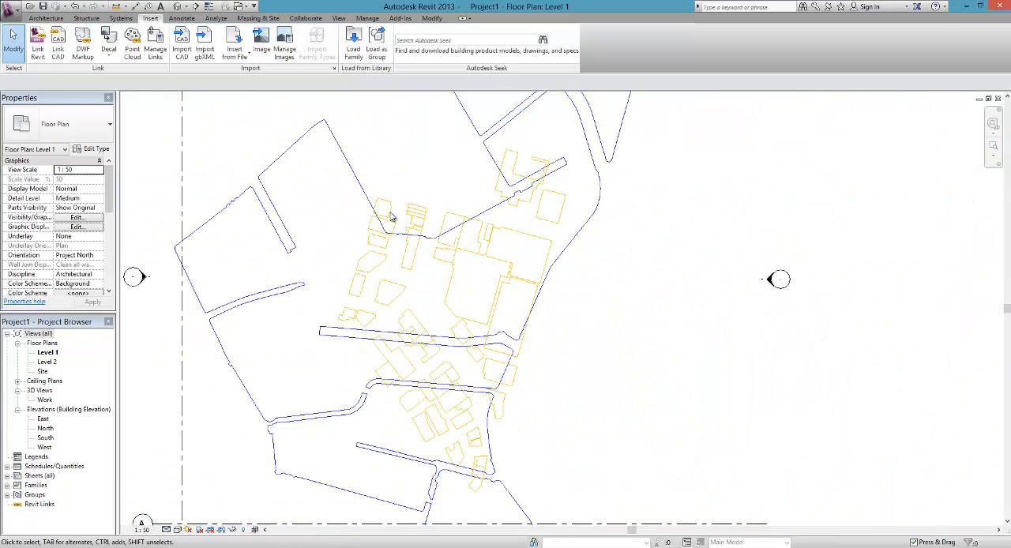
# Step: Compare how the building footprints and kerbs line up, and switch to the BuildingFootprint.dxf drawing in AutoCAD
pyautogui.scroll(2, 348, 166)
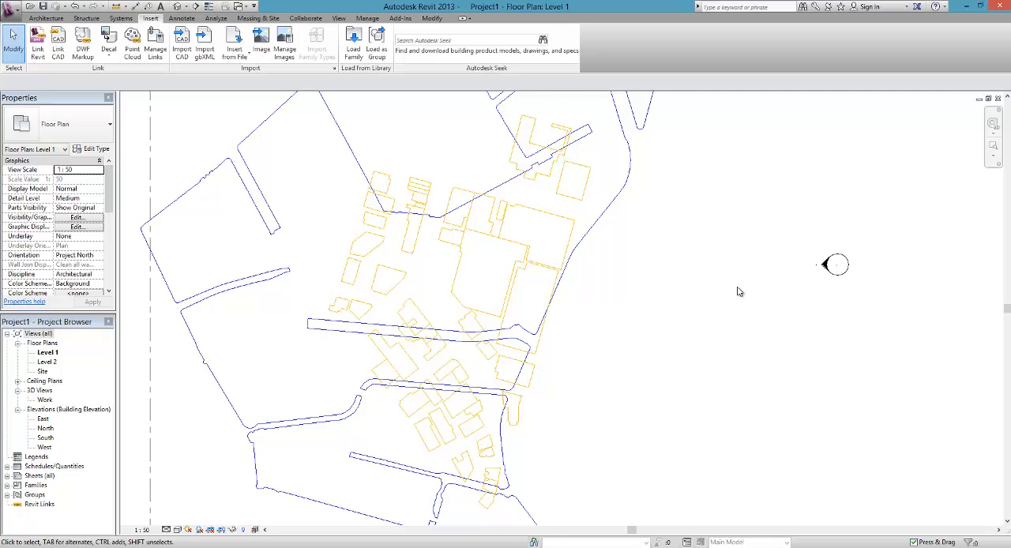
pyautogui.scroll(-1, 738, 292)
pyautogui.scroll(-1, 686, 295)
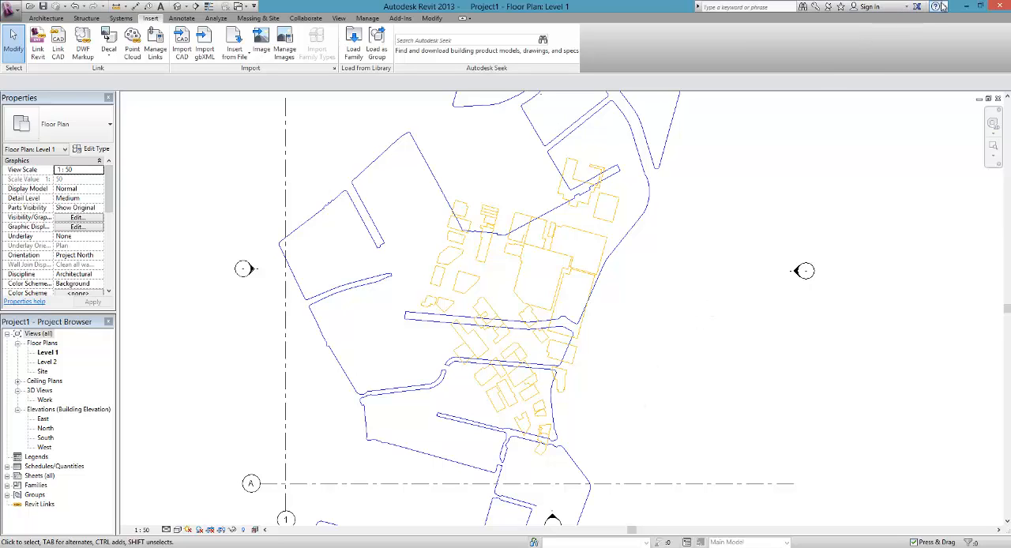
pyautogui.click(965, 6)
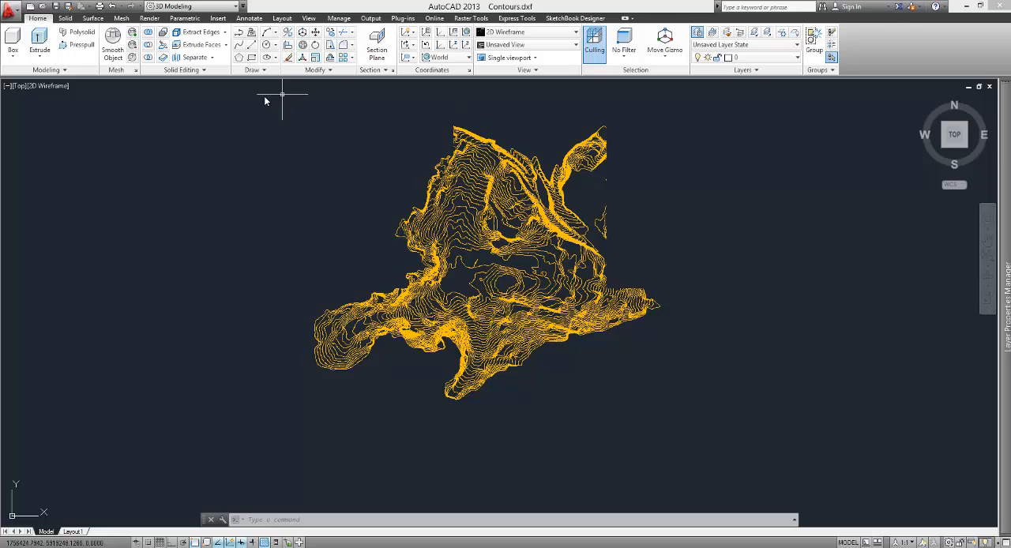
pyautogui.moveTo(300, 546)
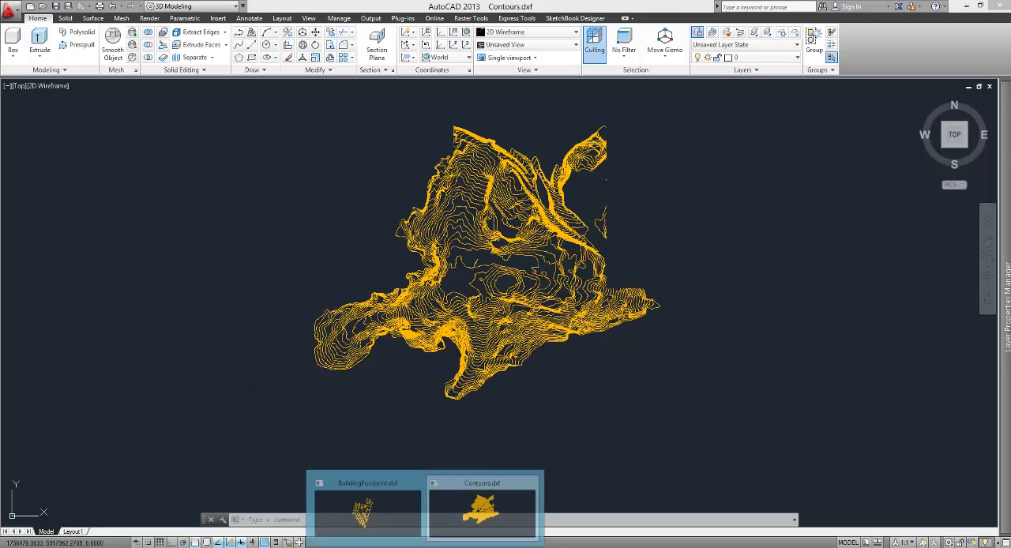
pyautogui.click(384, 517)
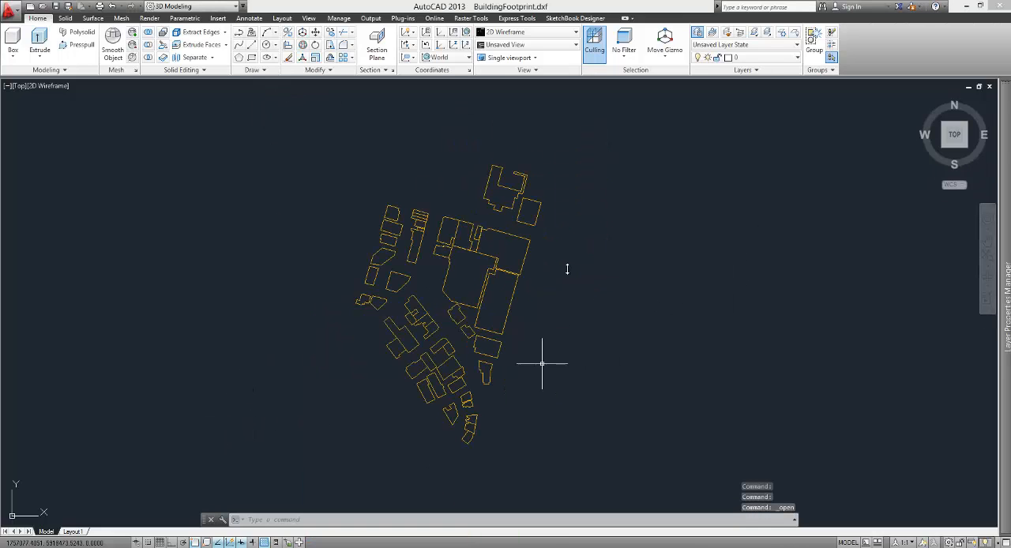
# Step: Open Kerb.dxf from the AC_GIS_Data 21_7_2013 folder
pyautogui.click(42, 7)
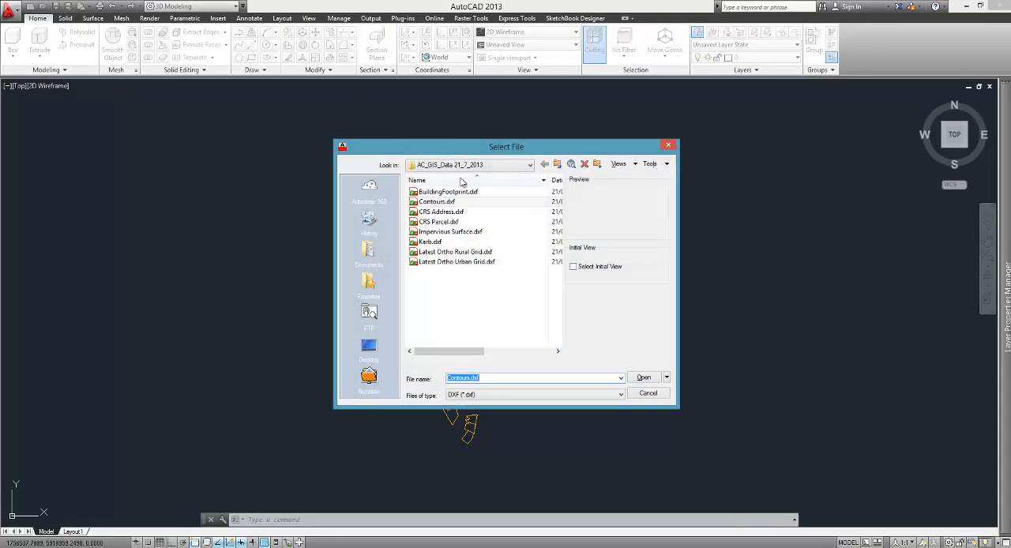
pyautogui.click(430, 241)
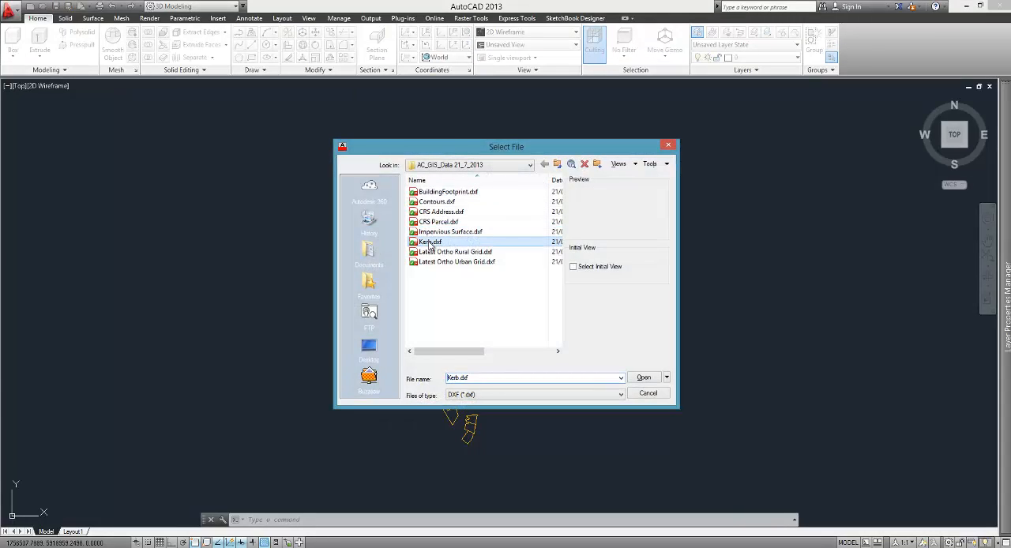
pyautogui.click(645, 378)
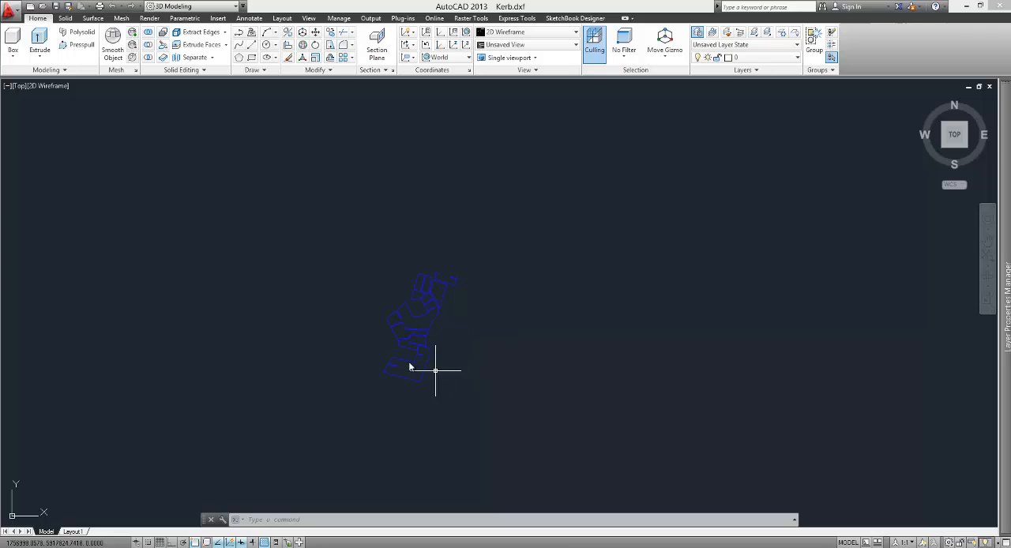
# Step: Select all the kerb linework in Kerb.dxf and copy it to the clipboard
pyautogui.scroll(4, 409, 366)
pyautogui.click(642, 440)
pyautogui.click(320, 139)
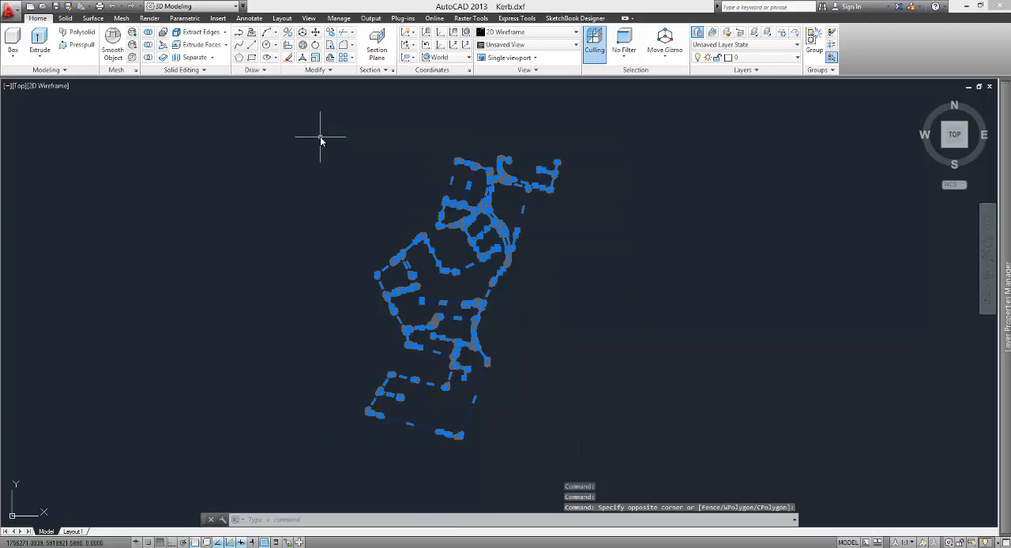
pyautogui.moveTo(436, 320)
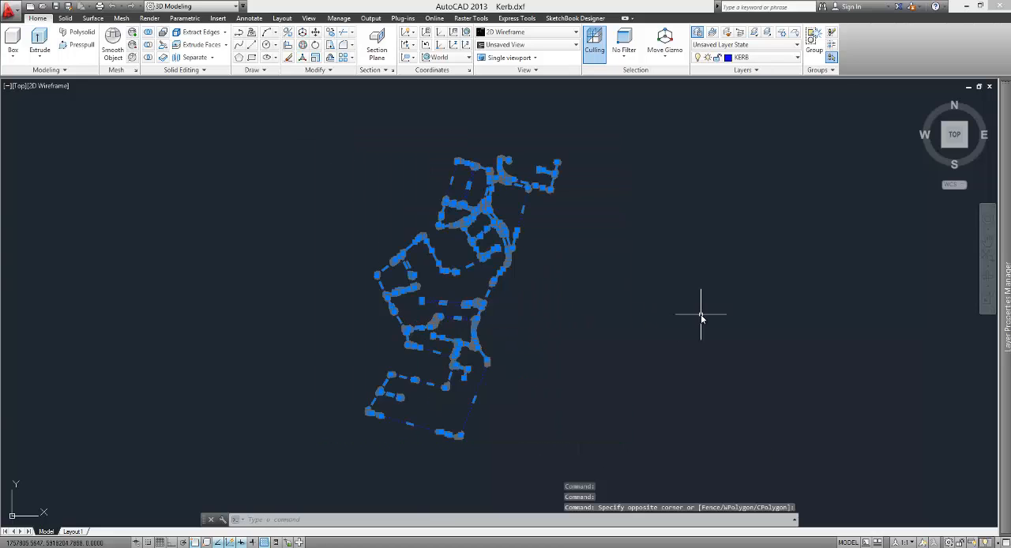
pyautogui.hotkey('ctrl', 'c')
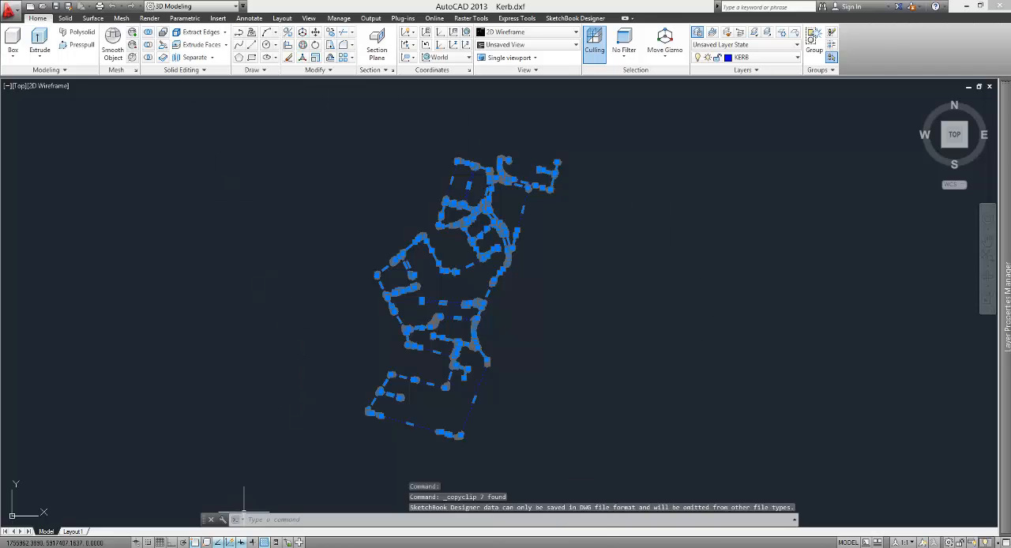
# Step: Try to paste the copied kerb linework into the BuildingFootprint.dxf drawing
pyautogui.moveTo(425, 545)
pyautogui.click(318, 507)
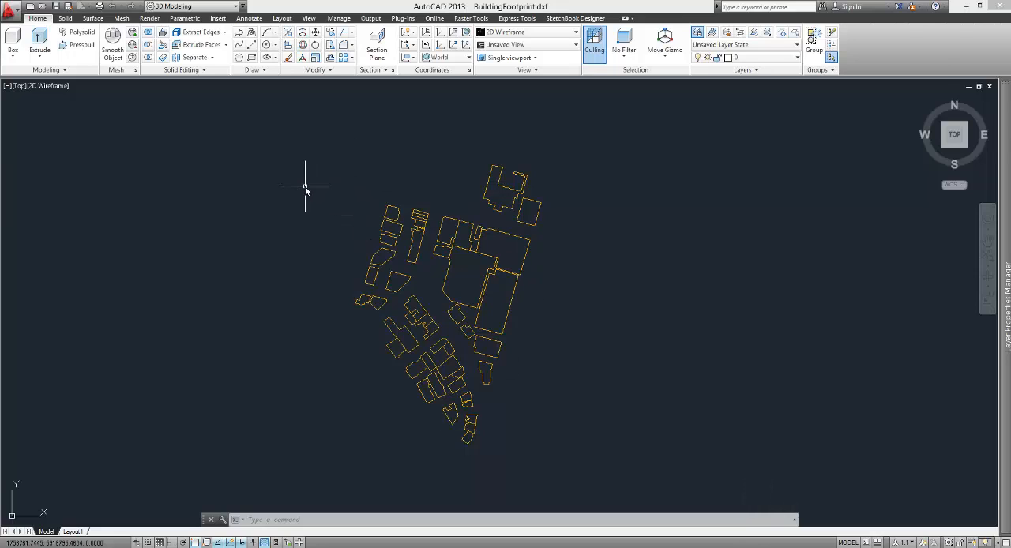
pyautogui.hotkey('ctrl', 'v')
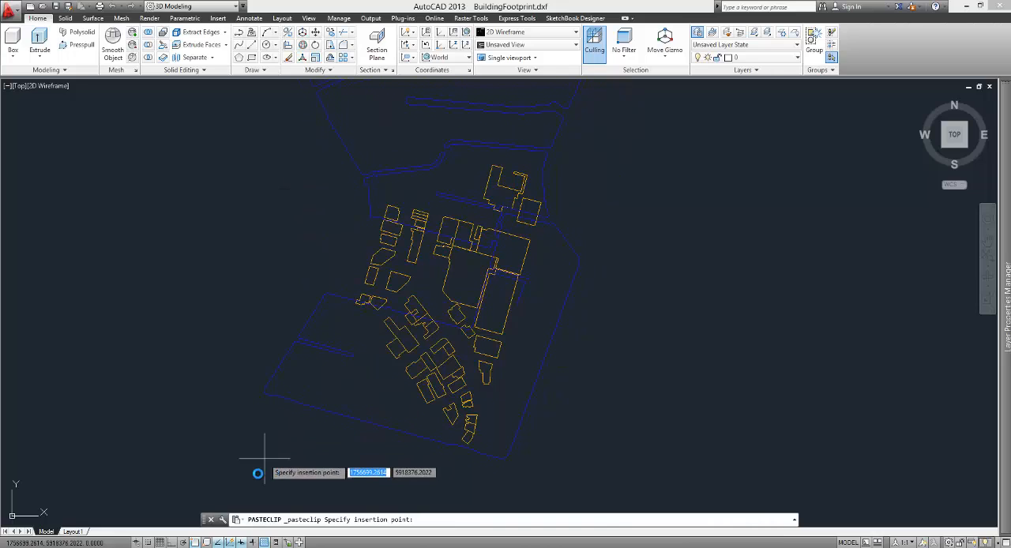
pyautogui.scroll(-5, 286, 488)
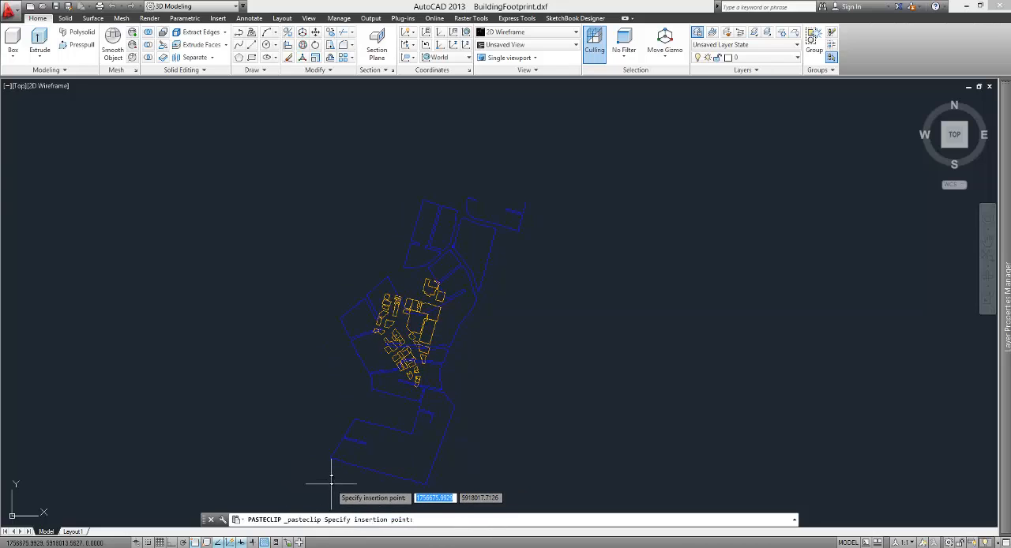
pyautogui.press('Escape')
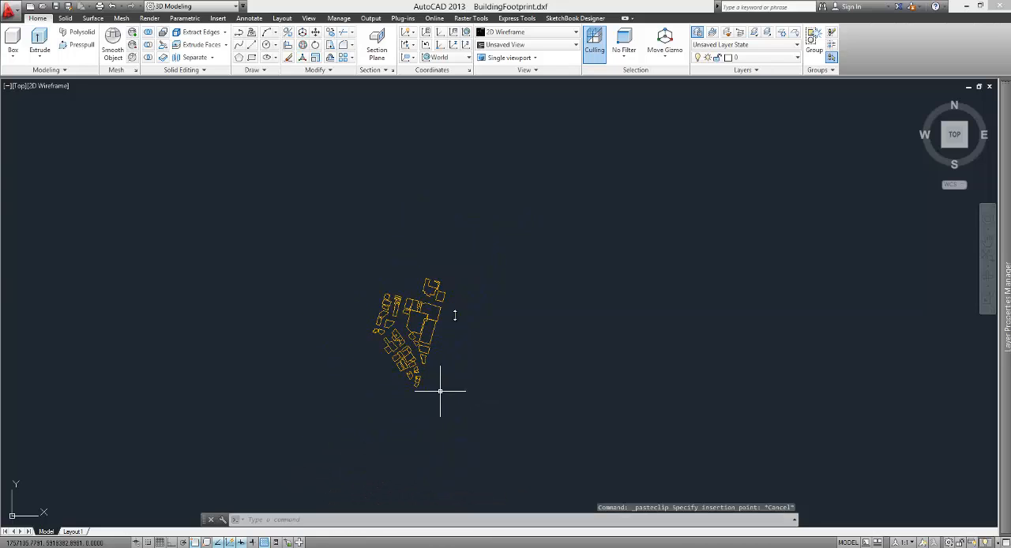
pyautogui.scroll(5, 366, 346)
pyautogui.scroll(-5, 366, 346)
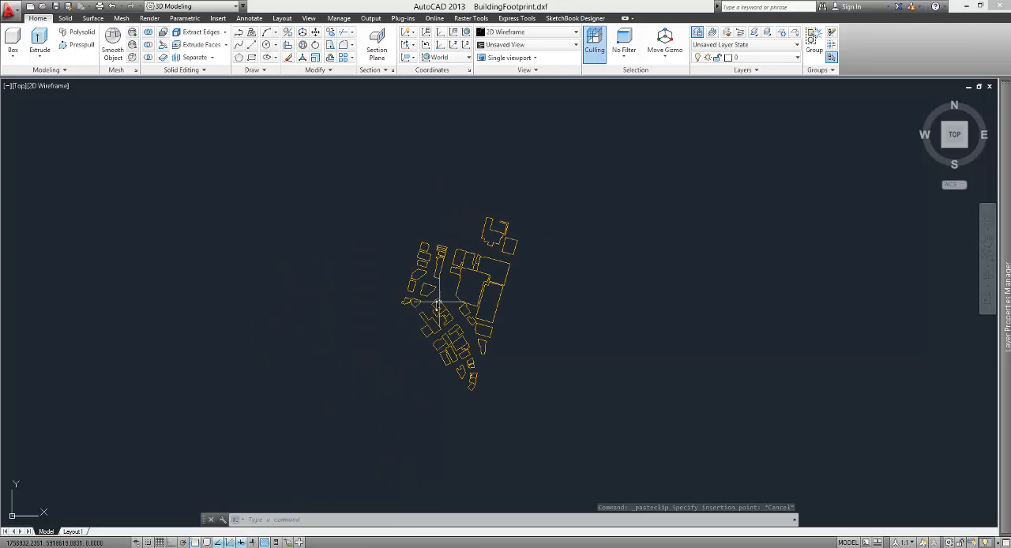
pyautogui.scroll(2, 467, 297)
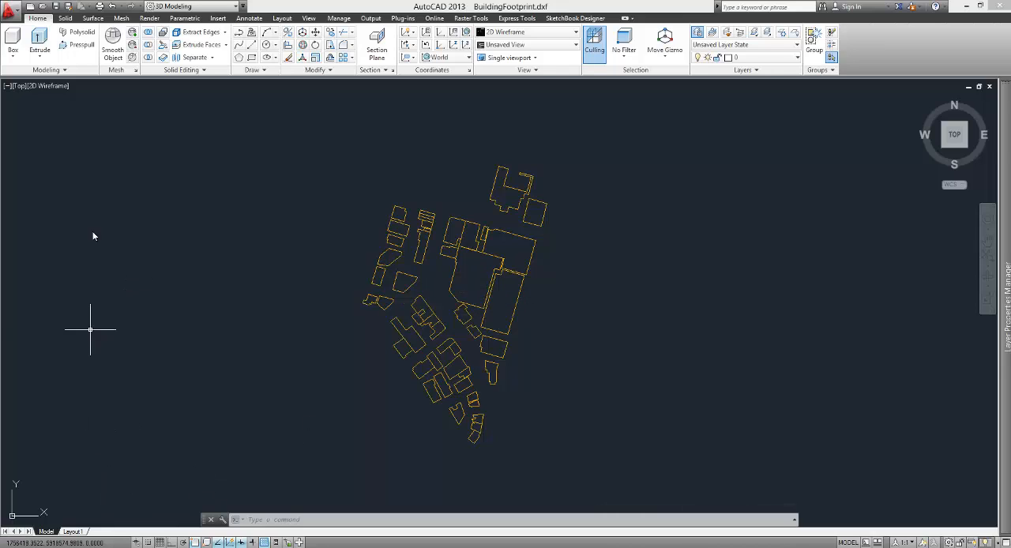
# Step: Open site information-trimmed.dwg from the site folder, listing files of the Drawing (*.dwg) type
pyautogui.click(9, 10)
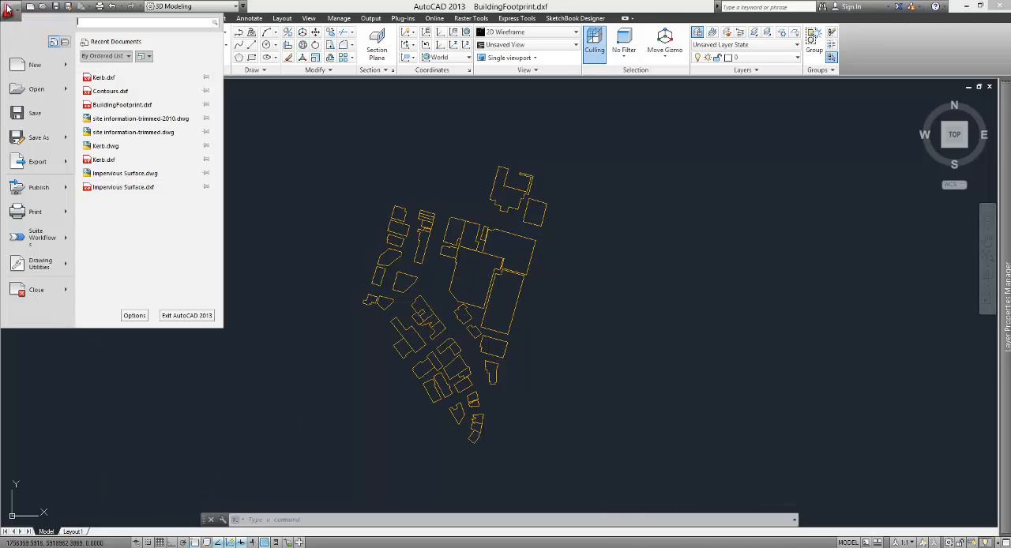
pyautogui.click(35, 89)
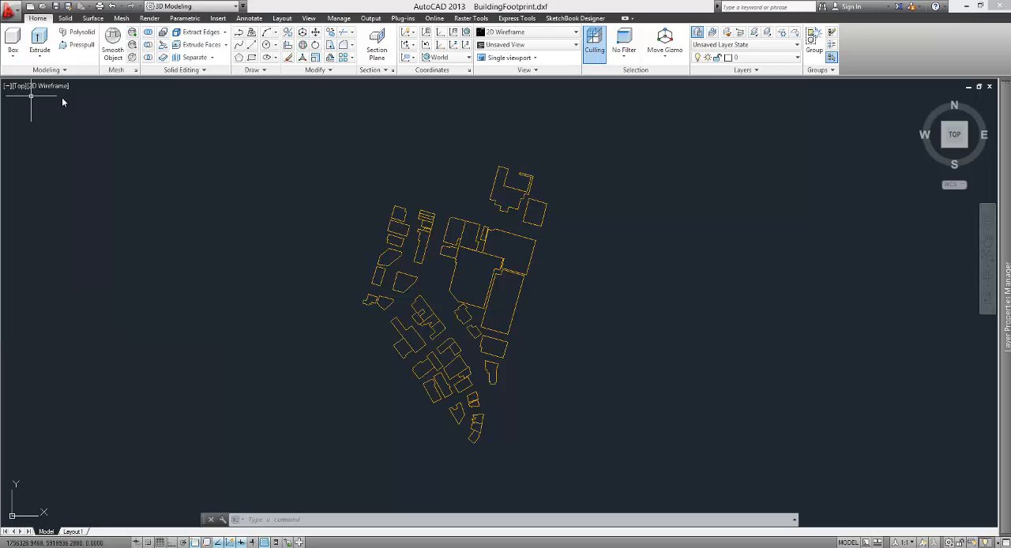
pyautogui.click(557, 164)
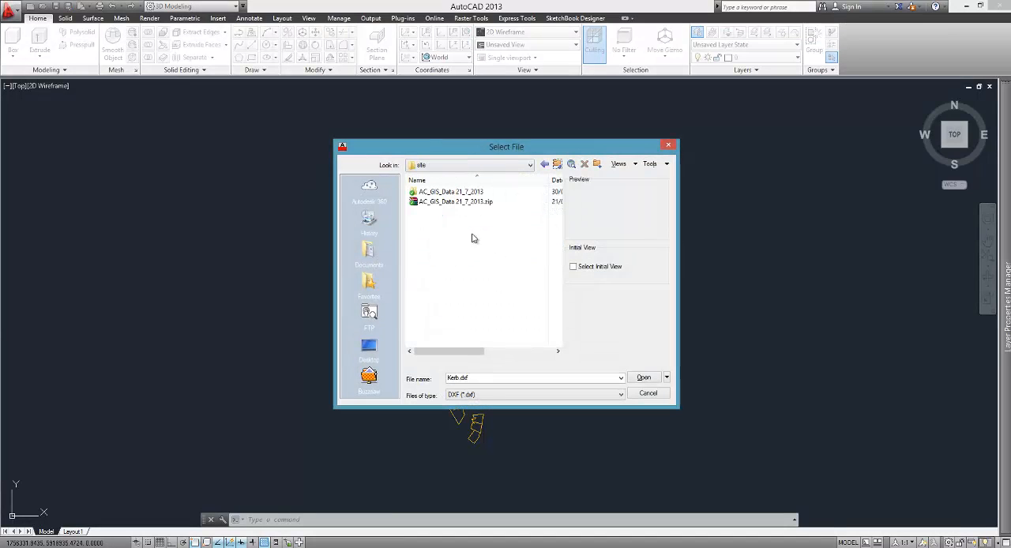
pyautogui.click(473, 395)
pyautogui.click(472, 404)
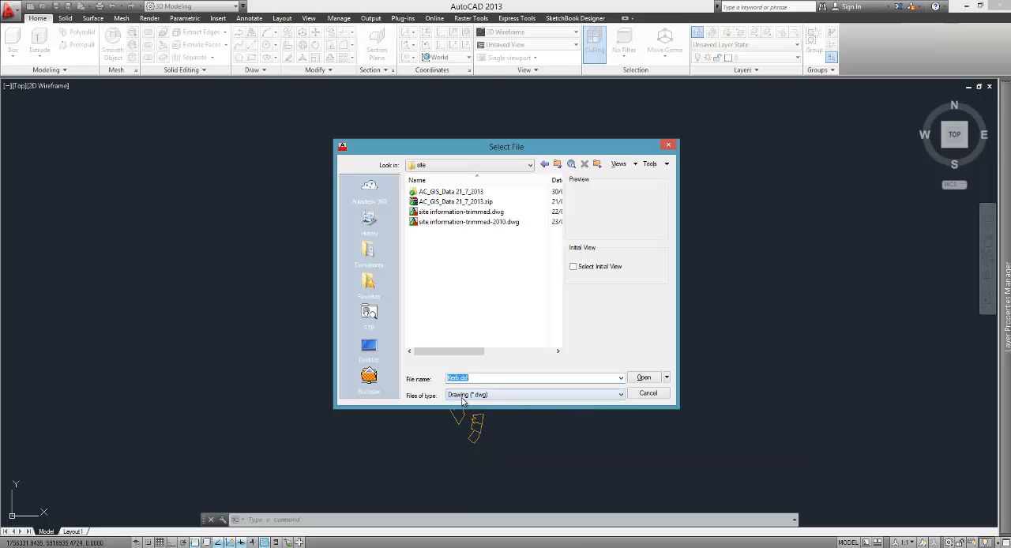
pyautogui.click(435, 226)
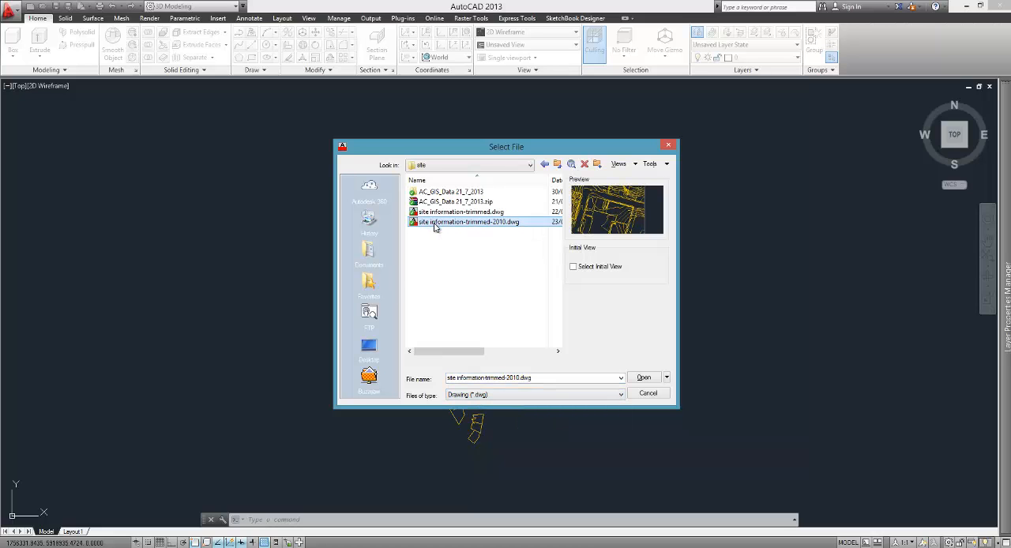
pyautogui.click(442, 214)
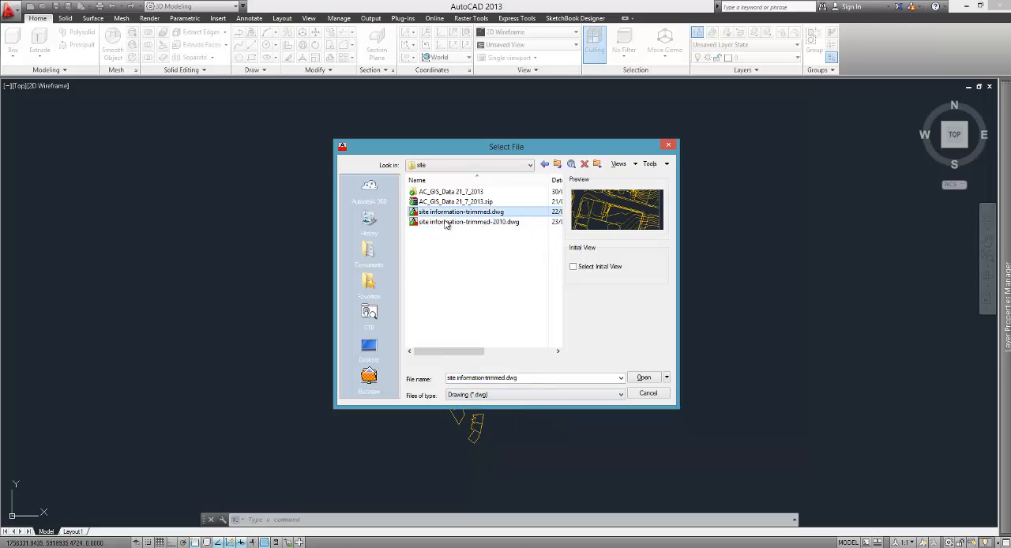
pyautogui.click(644, 377)
# Step: Examine the combined contours, footprints and kerbs in the trimmed site drawing, and return to BuildingFootprint.dxf
pyautogui.scroll(-5, 450, 338)
pyautogui.scroll(8, 442, 338)
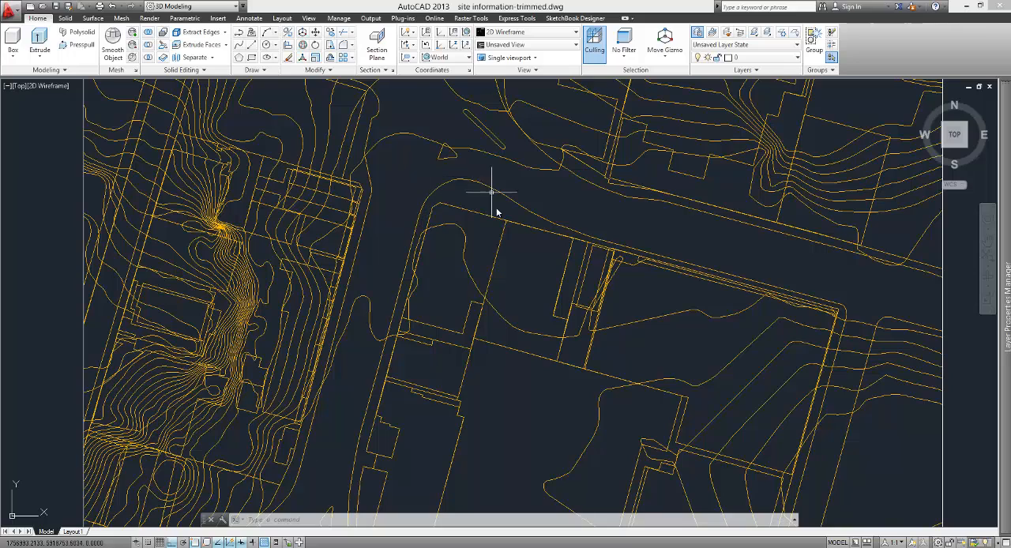
pyautogui.scroll(-2, 435, 212)
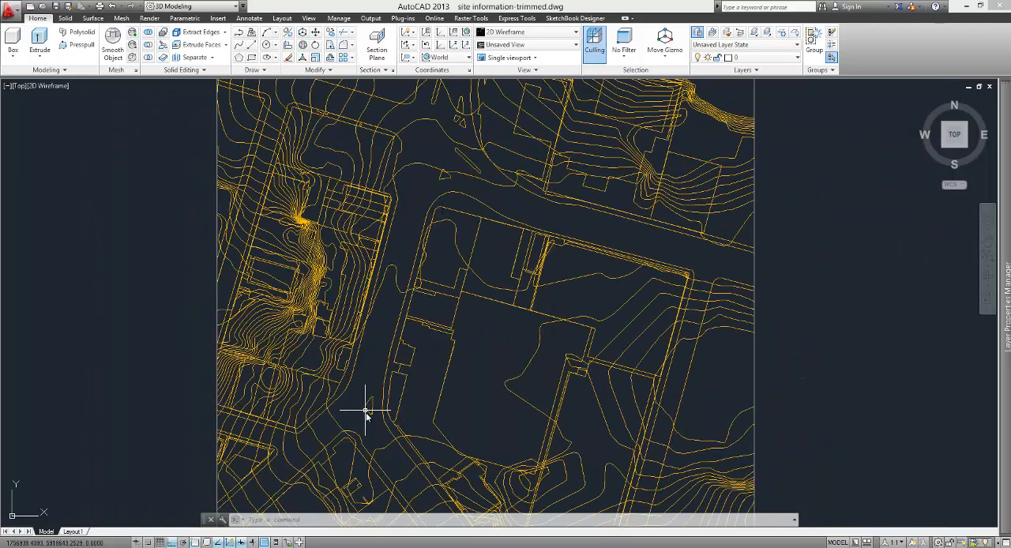
pyautogui.scroll(2, 410, 420)
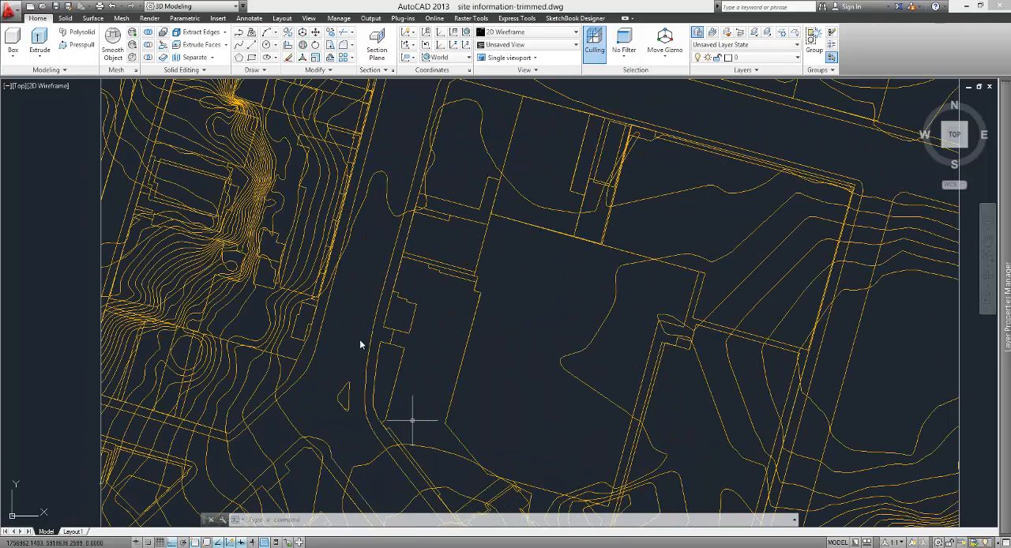
pyautogui.scroll(-4, 435, 330)
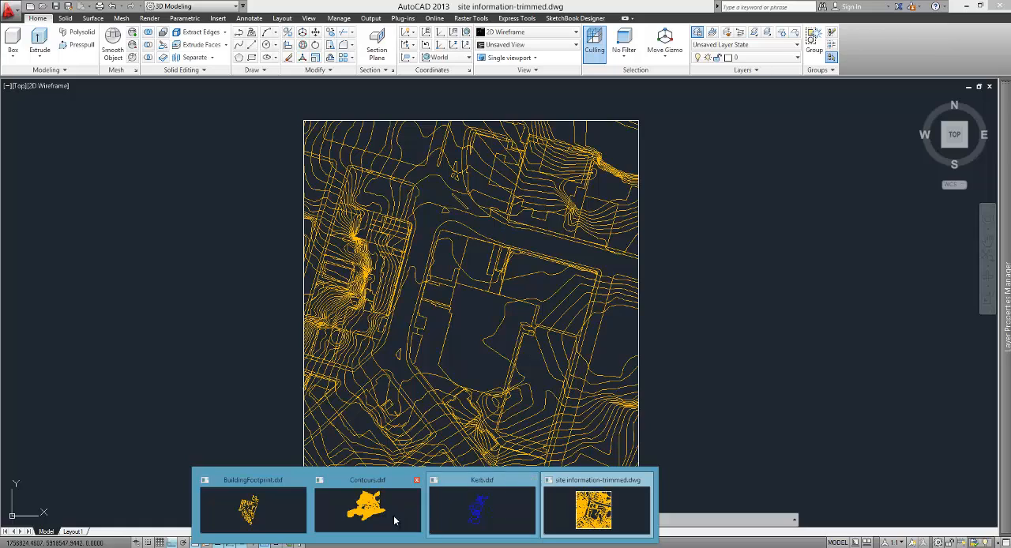
pyautogui.click(251, 516)
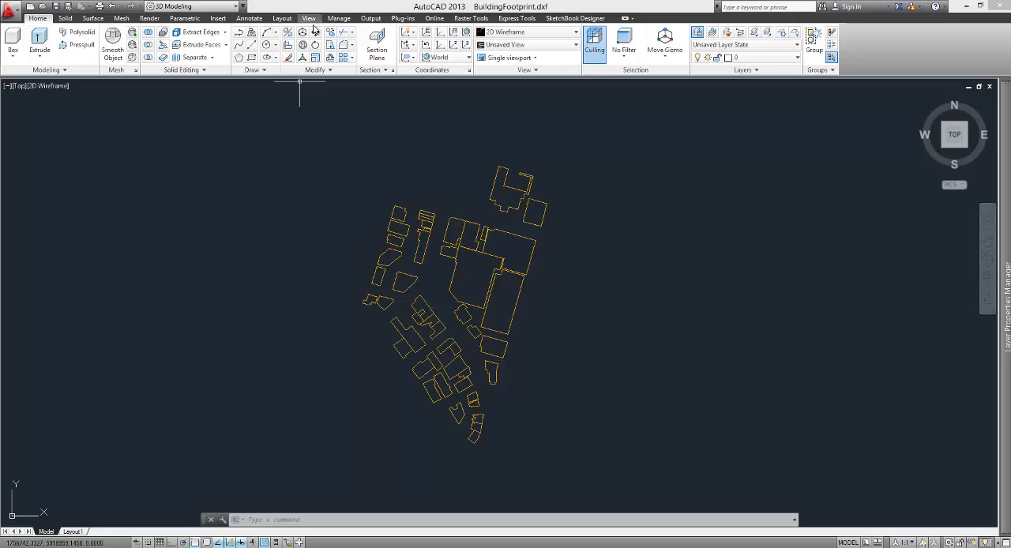
# Step: Try to attach Kerb.dxf from the AC_GIS_Data 21_7_2013 folder as a reference to the building footprint drawing
pyautogui.click(339, 18)
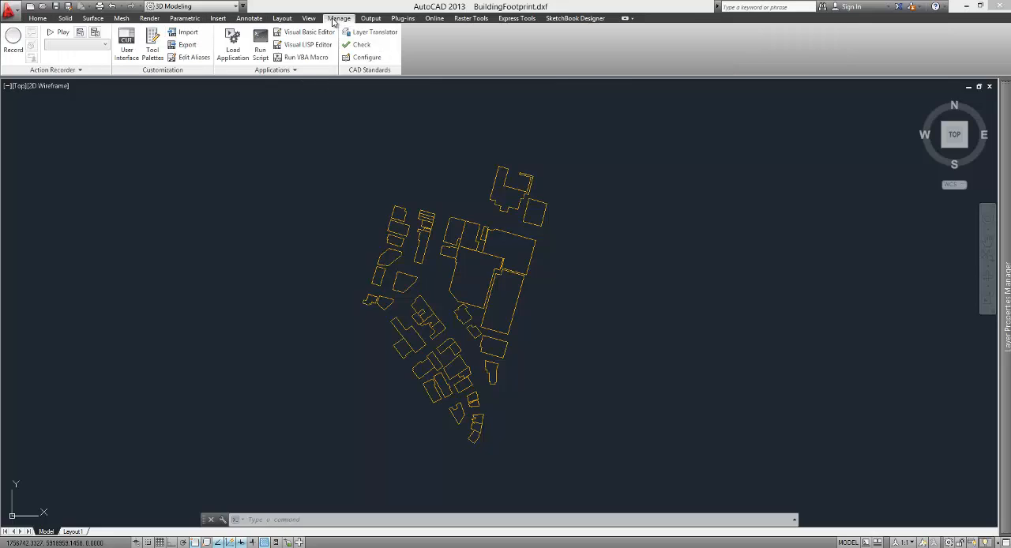
pyautogui.click(220, 21)
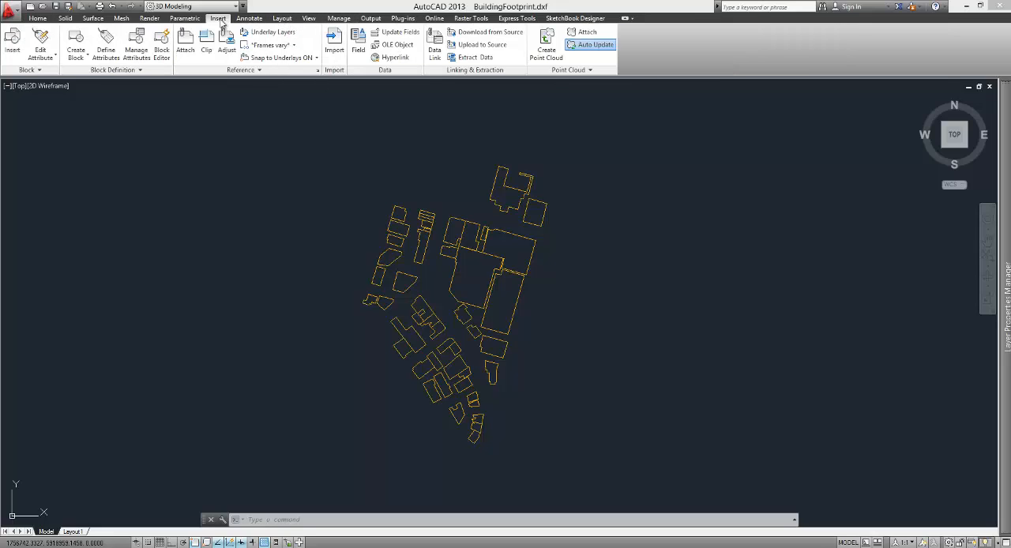
pyautogui.click(149, 19)
pyautogui.click(180, 21)
pyautogui.click(214, 20)
pyautogui.click(185, 43)
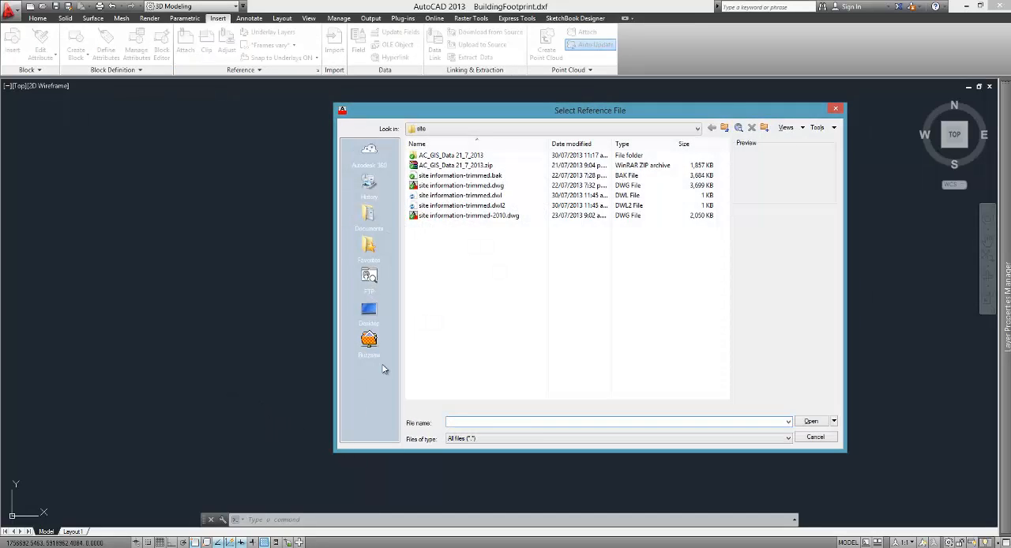
pyautogui.doubleClick(451, 155)
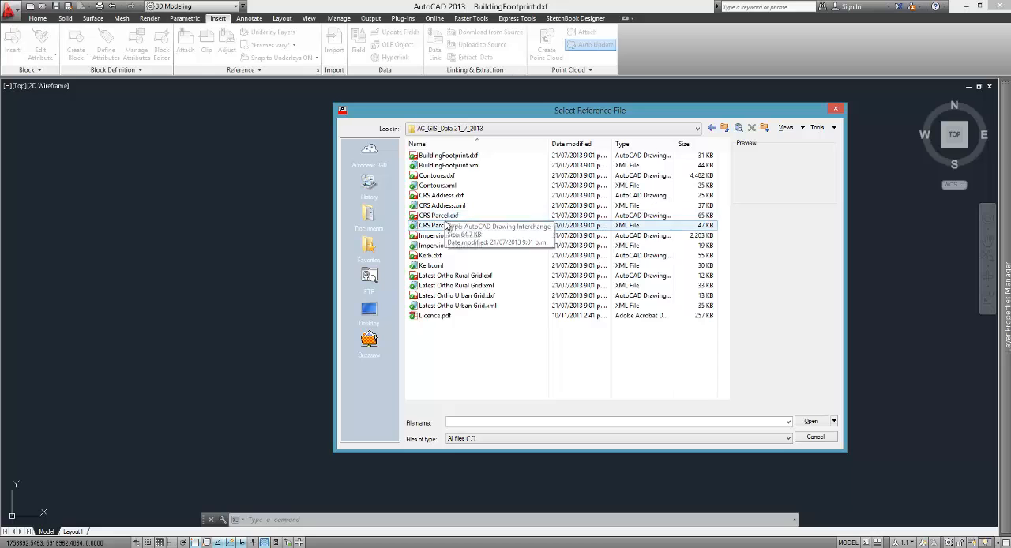
pyautogui.click(437, 257)
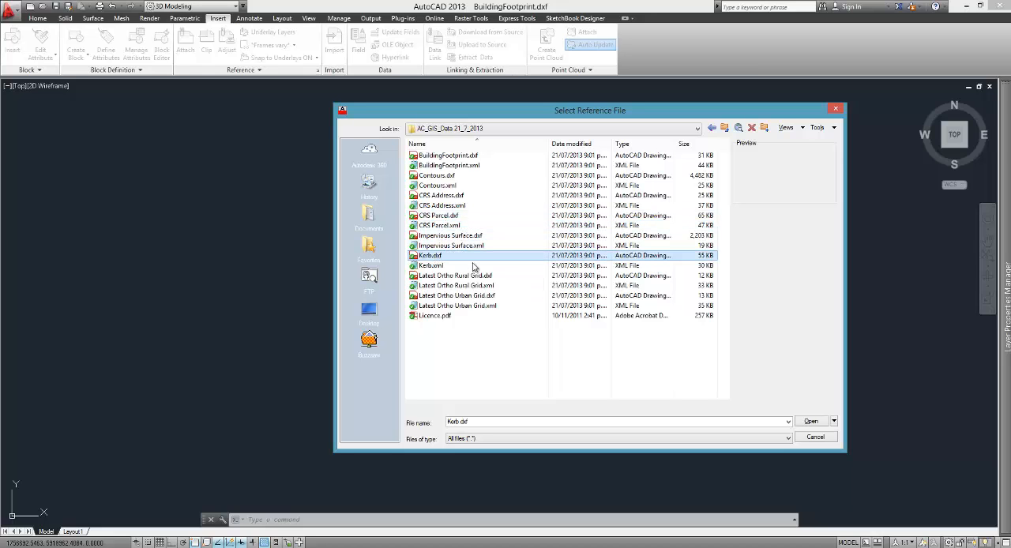
pyautogui.click(811, 421)
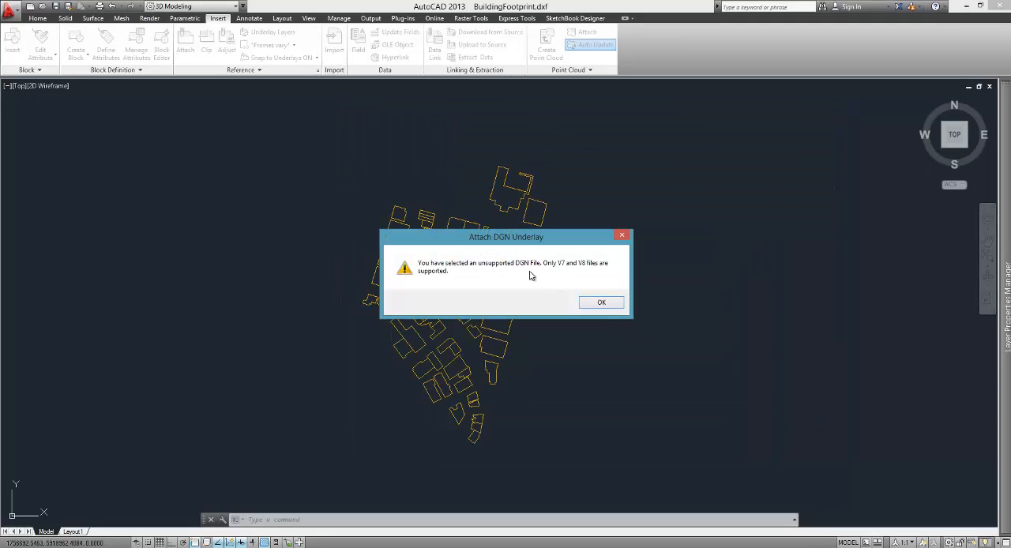
pyautogui.click(601, 304)
# Step: Check which file types can be attached as references, and leave the file selection without attaching anything
pyautogui.click(474, 428)
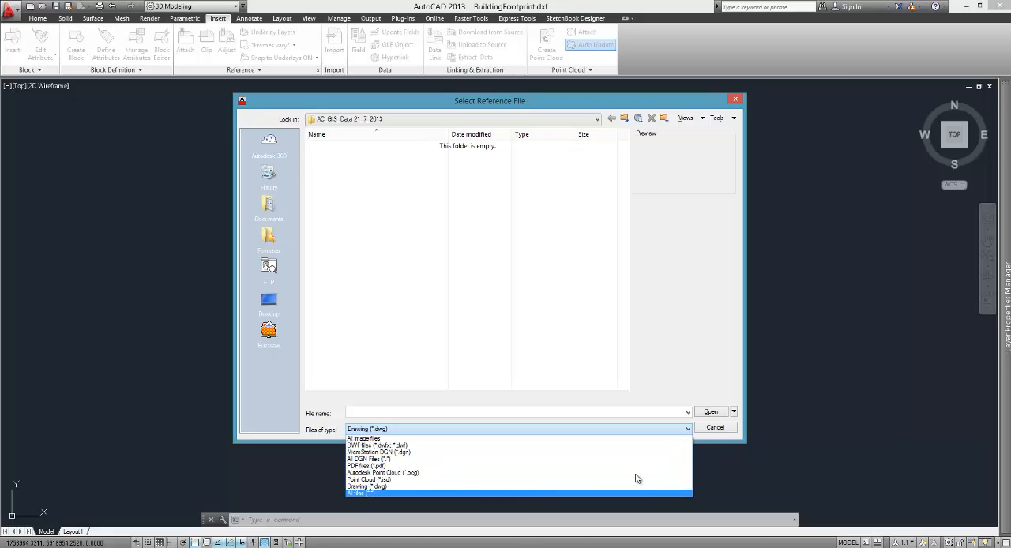
pyautogui.click(728, 436)
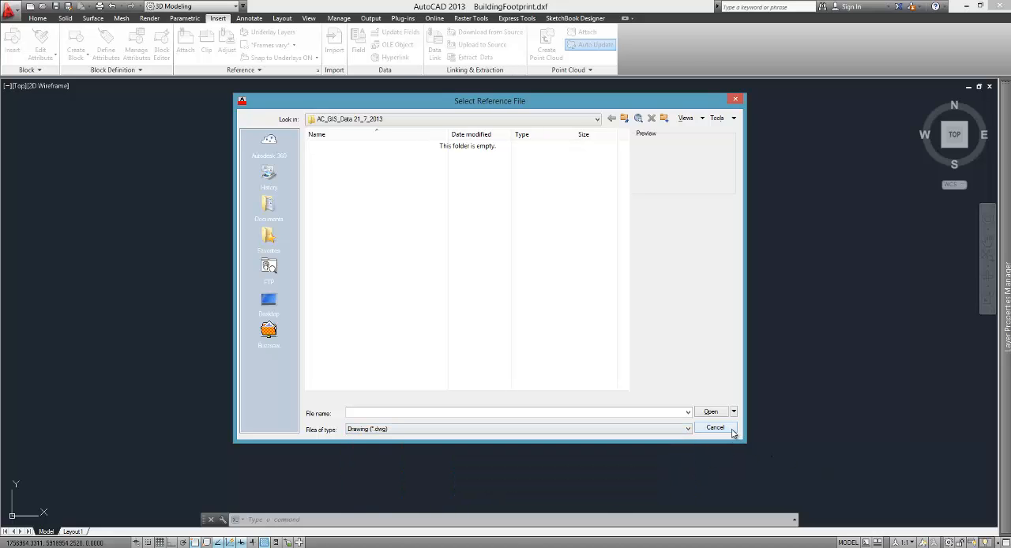
pyautogui.click(731, 430)
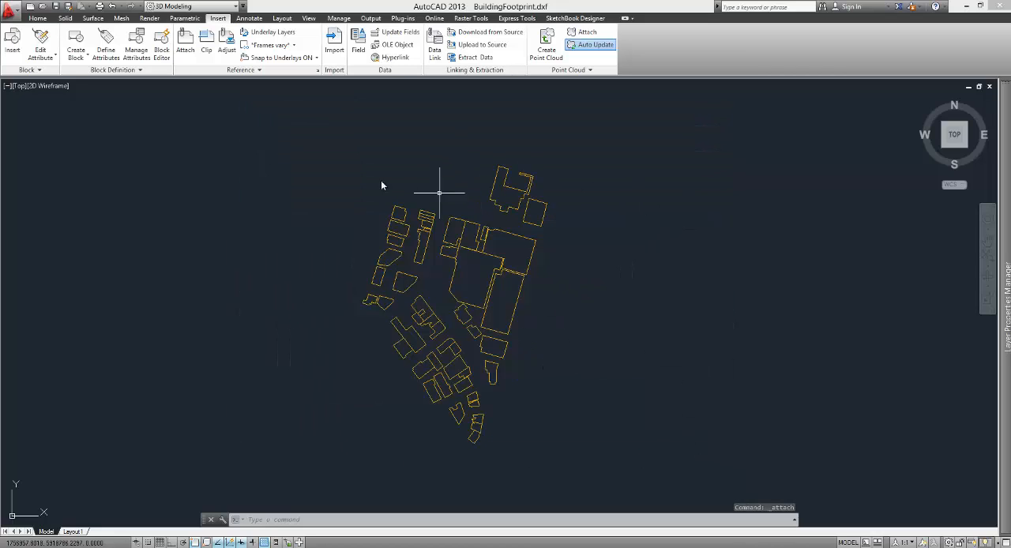
# Step: Save the building footprint drawing as BuildingFootprint.dwg in the AC_GIS_Data 21_7_2013 folder, in AutoCAD 2013 Drawing format
pyautogui.click(8, 10)
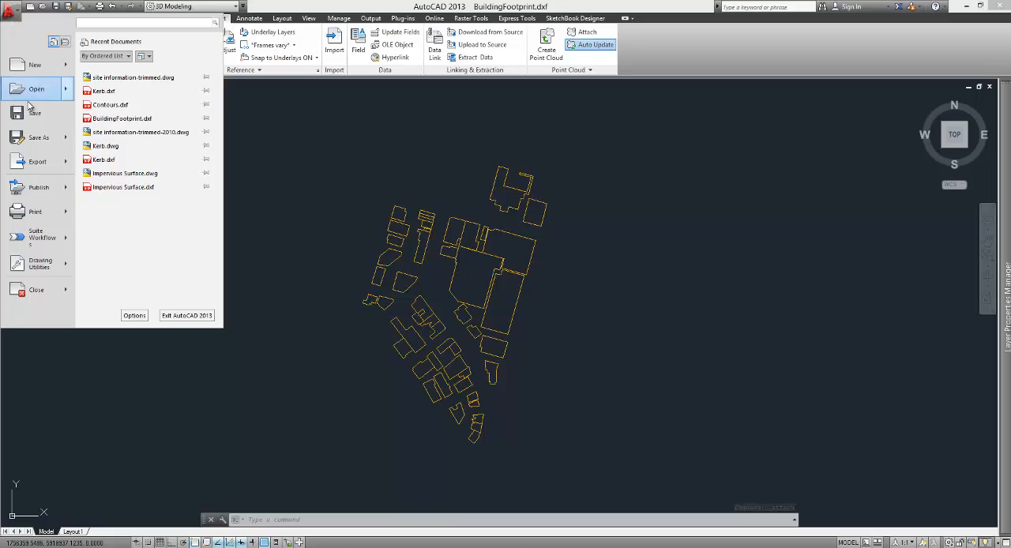
pyautogui.moveTo(29, 143)
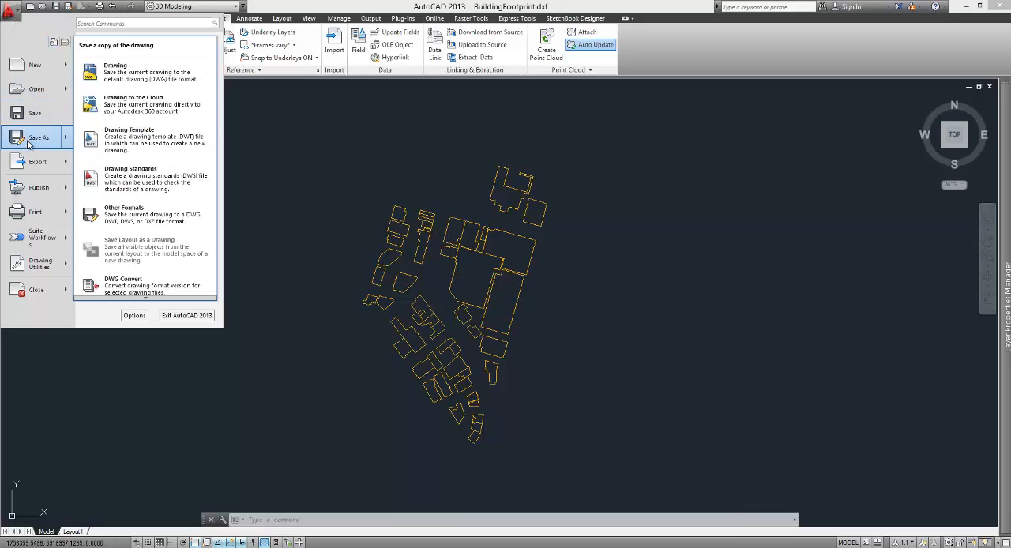
pyautogui.click(111, 75)
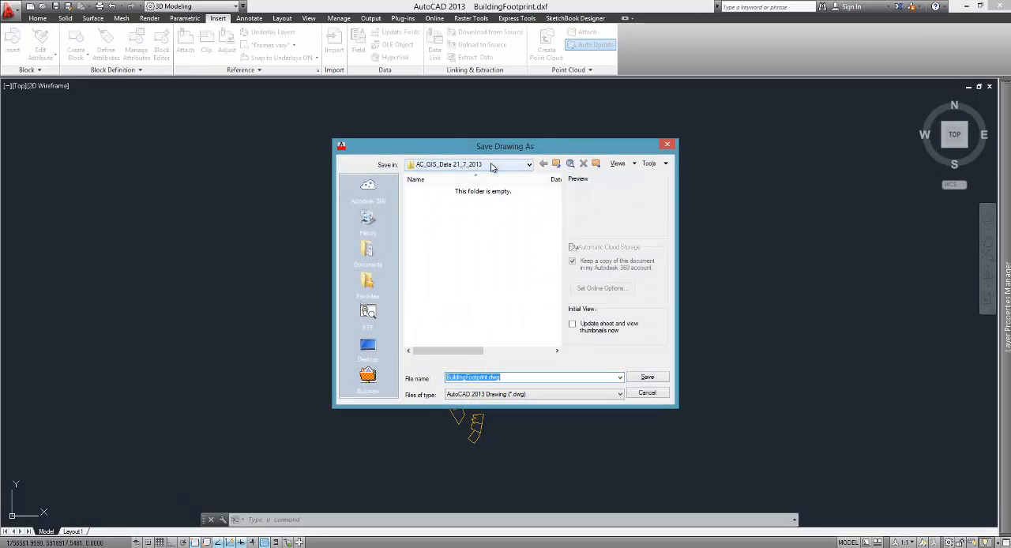
pyautogui.click(491, 166)
pyautogui.click(507, 271)
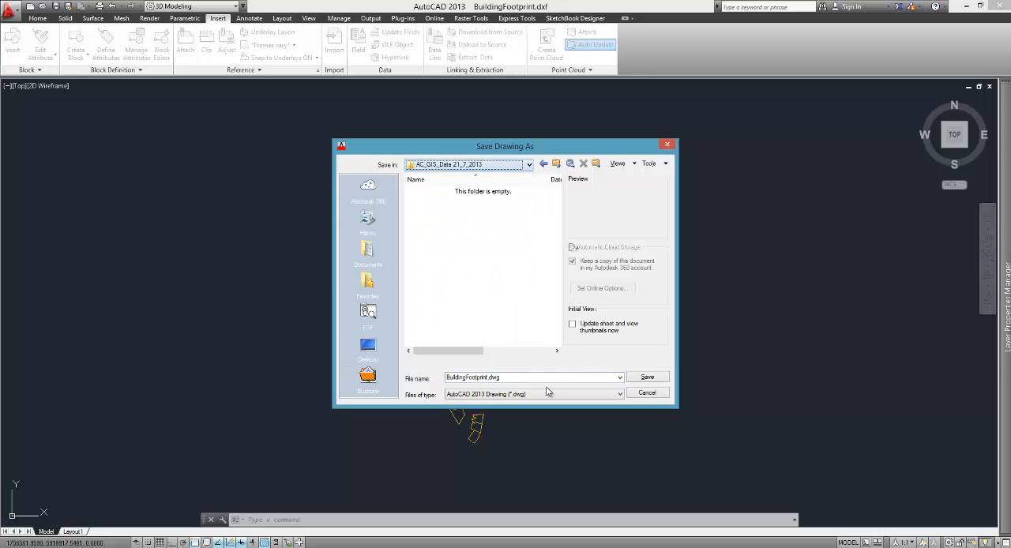
pyautogui.click(528, 394)
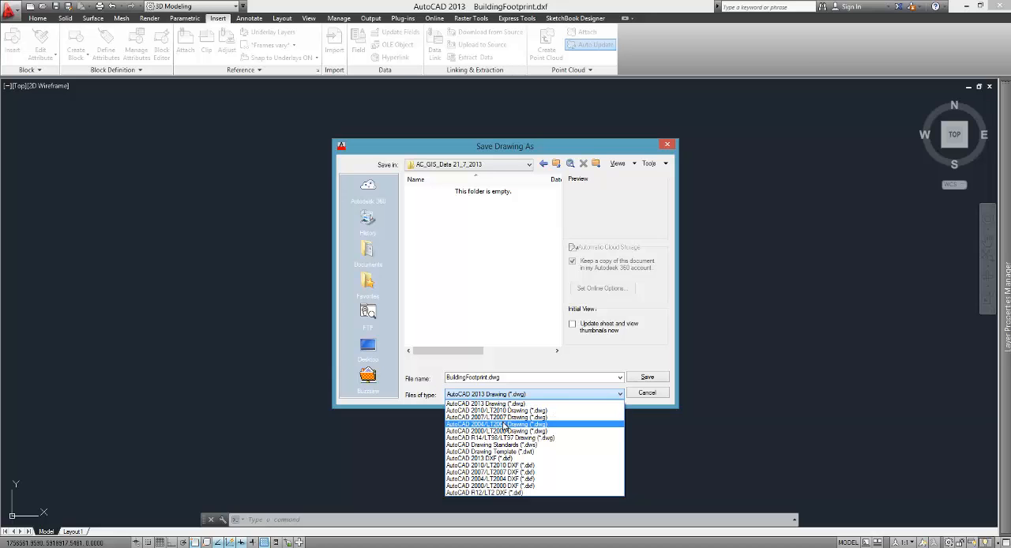
pyautogui.click(648, 378)
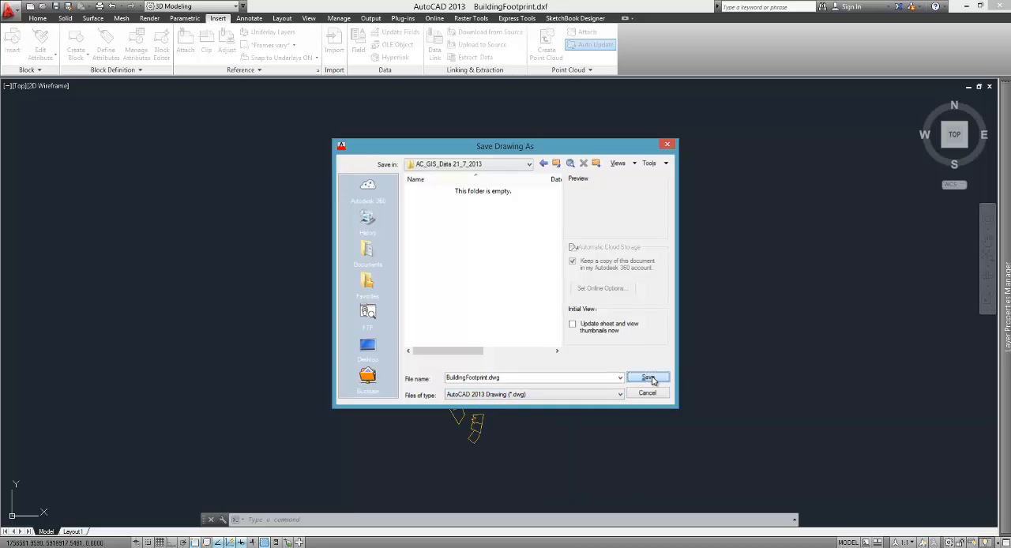
pyautogui.click(648, 378)
# Step: Switch to Contours.dxf and save it as Contours.dwg in the AC_GIS_Data 21_7_2013 folder, in AutoCAD 2013 Drawing format
pyautogui.click(362, 546)
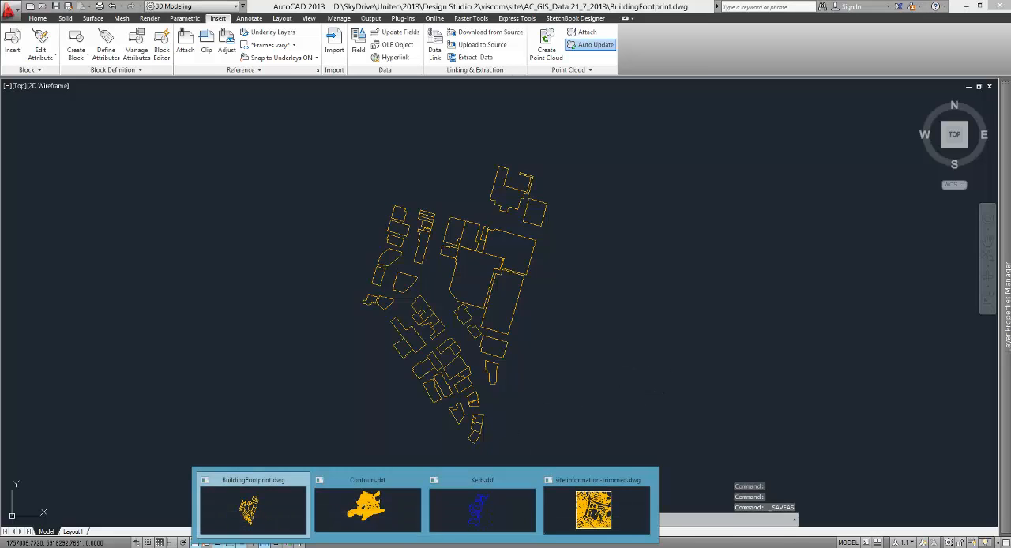
pyautogui.click(372, 514)
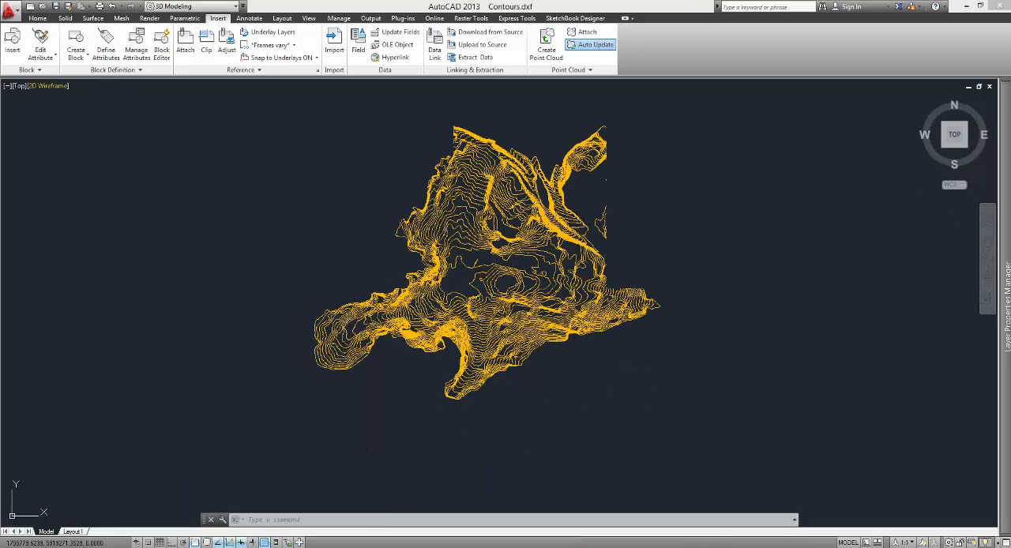
pyautogui.click(9, 9)
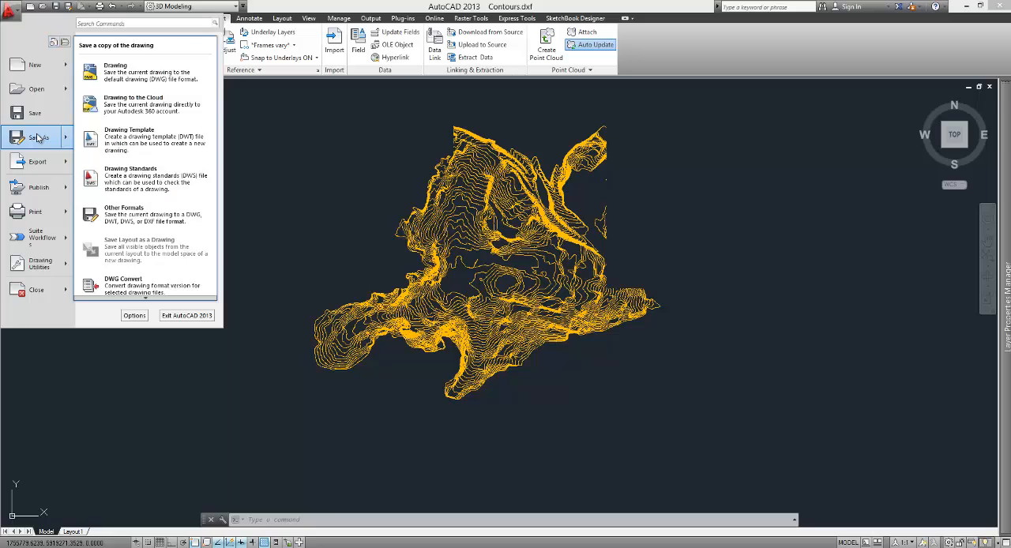
pyautogui.click(37, 138)
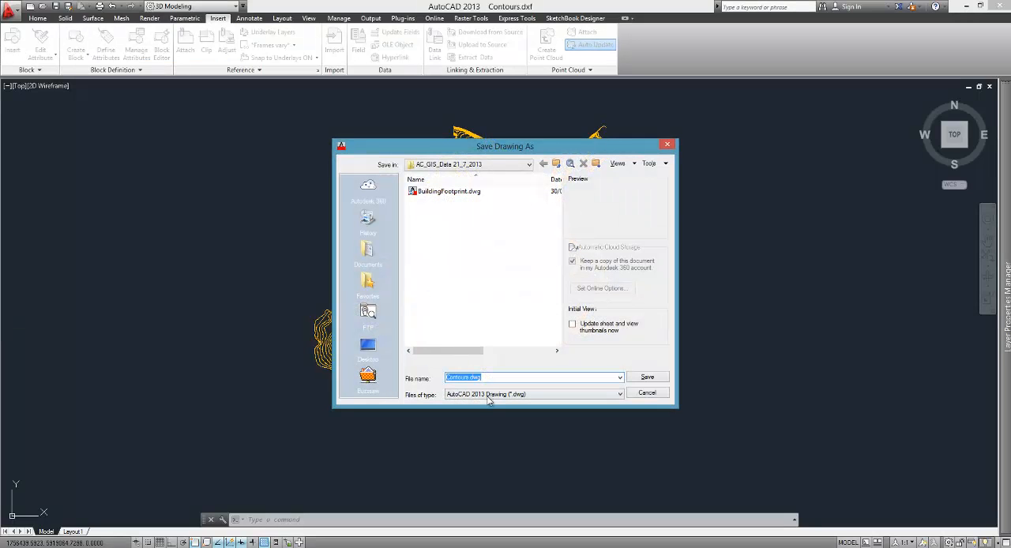
pyautogui.click(647, 377)
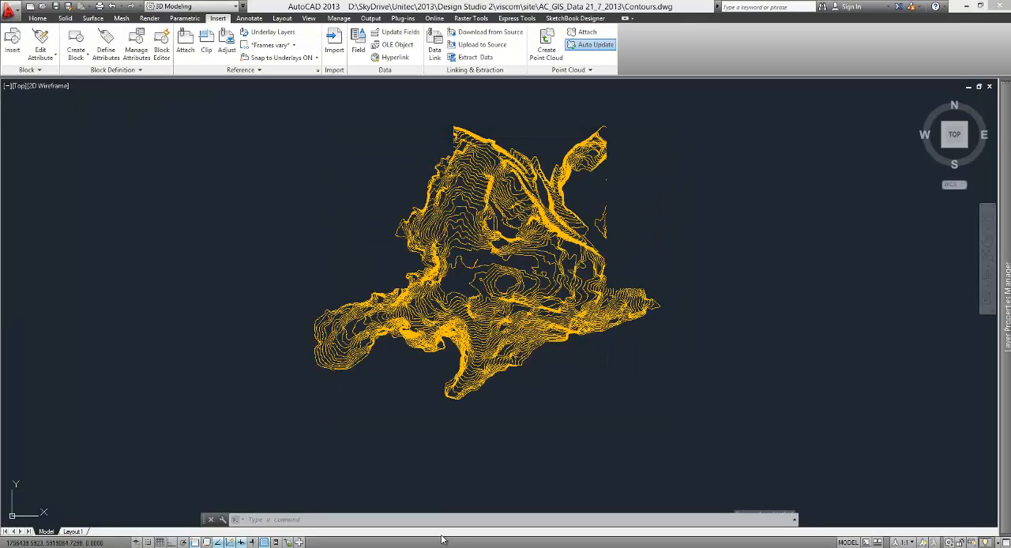
# Step: Switch to Kerb.dxf, clear its selection, and save it as Kerb.dwg in the AC_GIS_Data 21_7_2013 folder, in AutoCAD 2013 Drawing format
pyautogui.moveTo(362, 546)
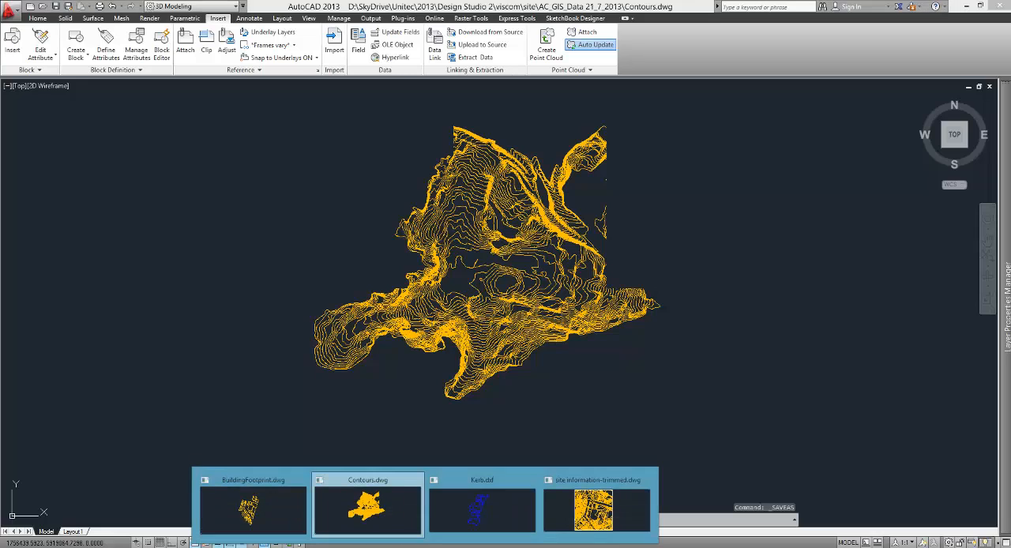
pyautogui.click(481, 509)
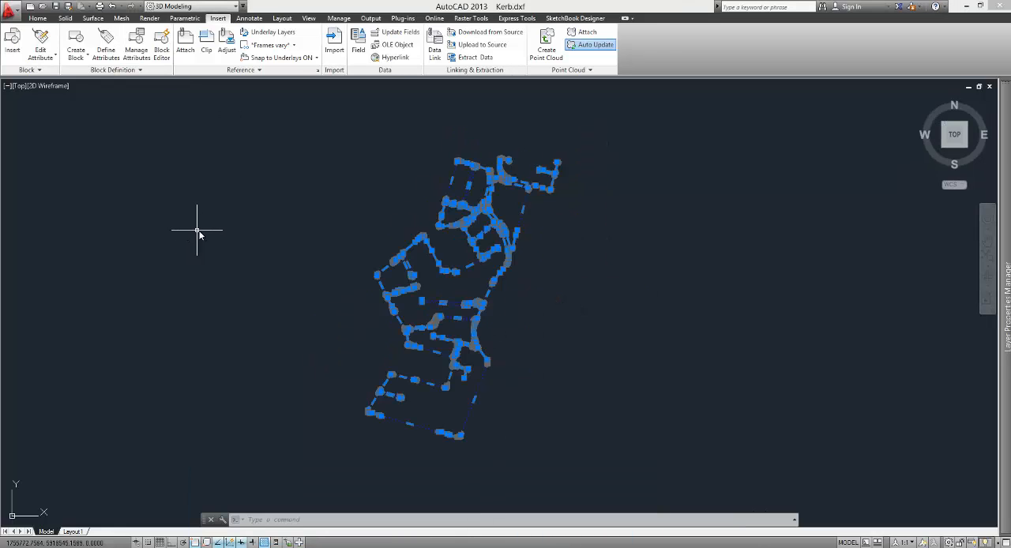
pyautogui.press('Escape')
pyautogui.click(9, 9)
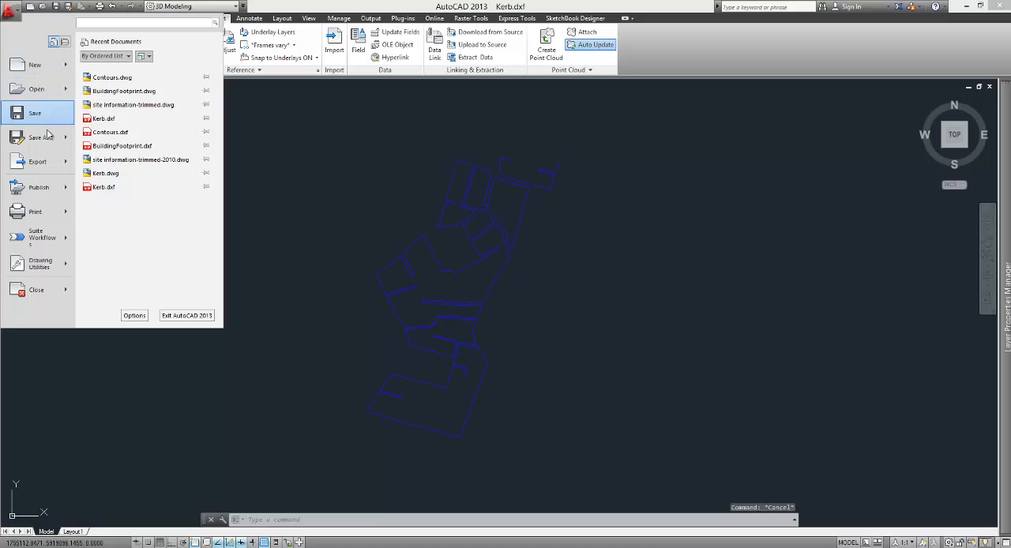
pyautogui.click(41, 137)
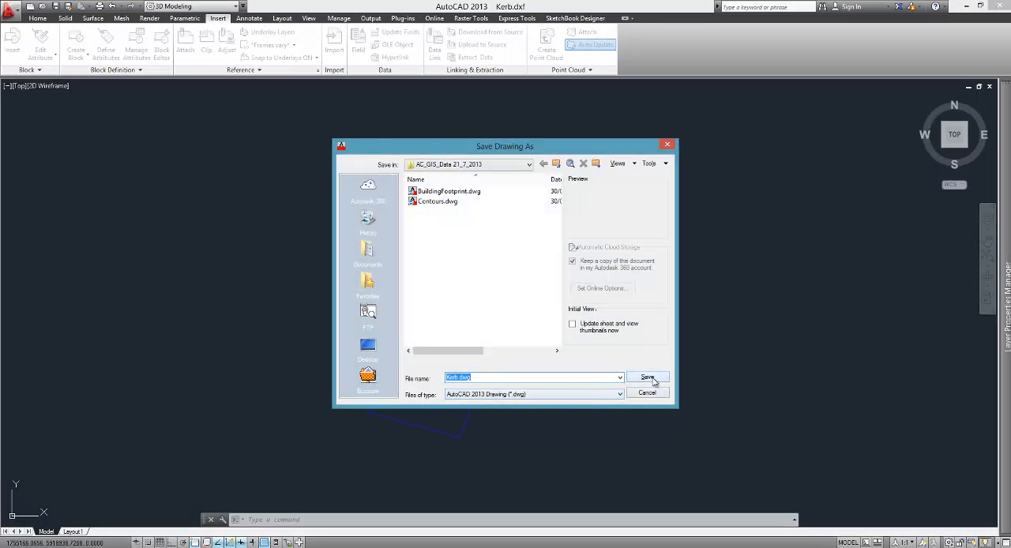
pyautogui.click(650, 379)
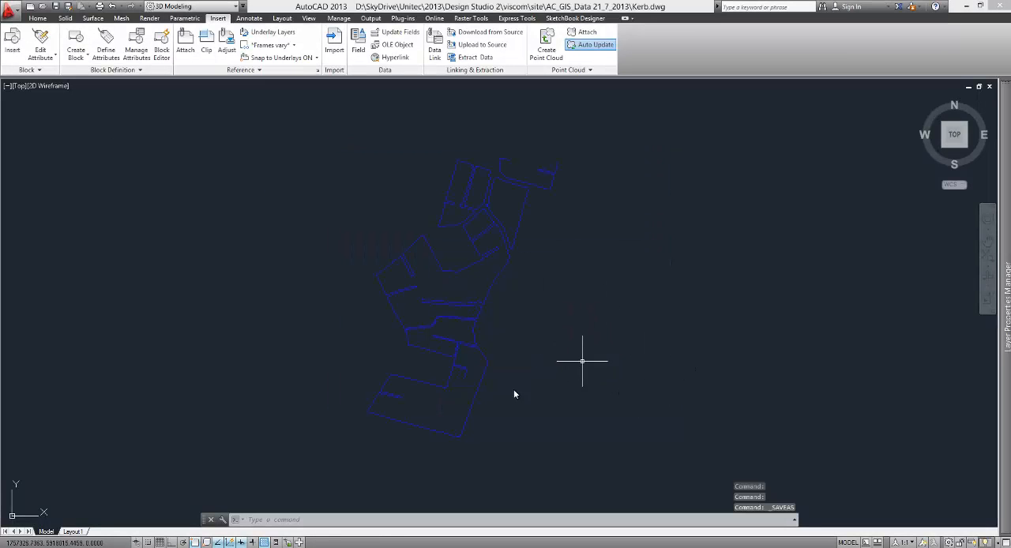
# Step: Return to BuildingFootprint.dwg and choose Kerb.dwg as the reference file to attach, listing only Drawing (*.dwg) files
pyautogui.moveTo(427, 545)
pyautogui.click(255, 514)
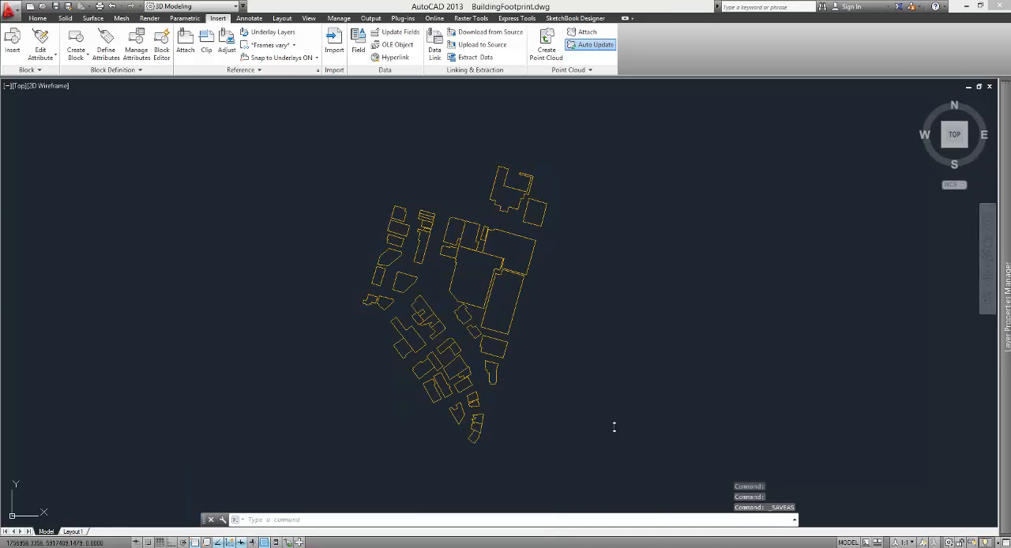
pyautogui.click(186, 51)
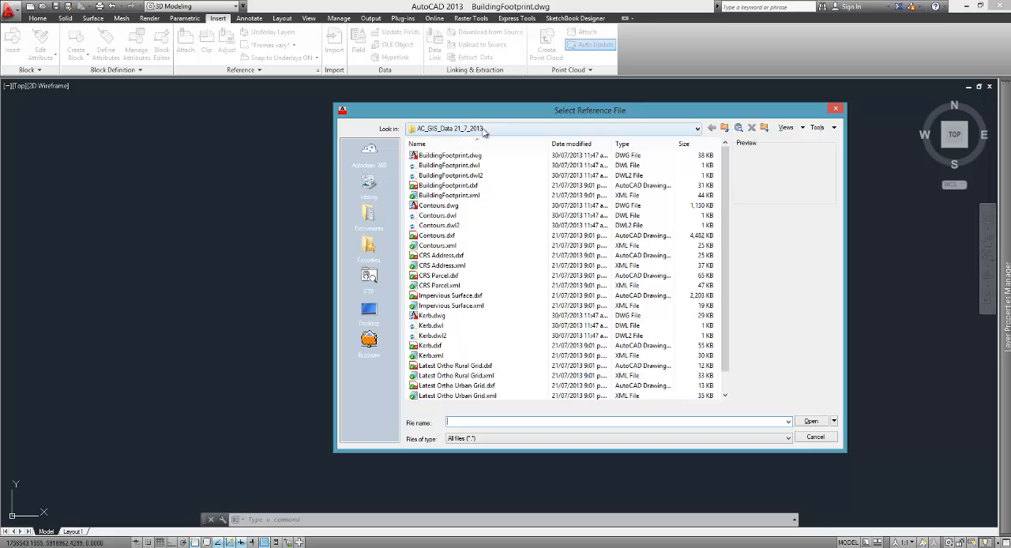
pyautogui.click(537, 439)
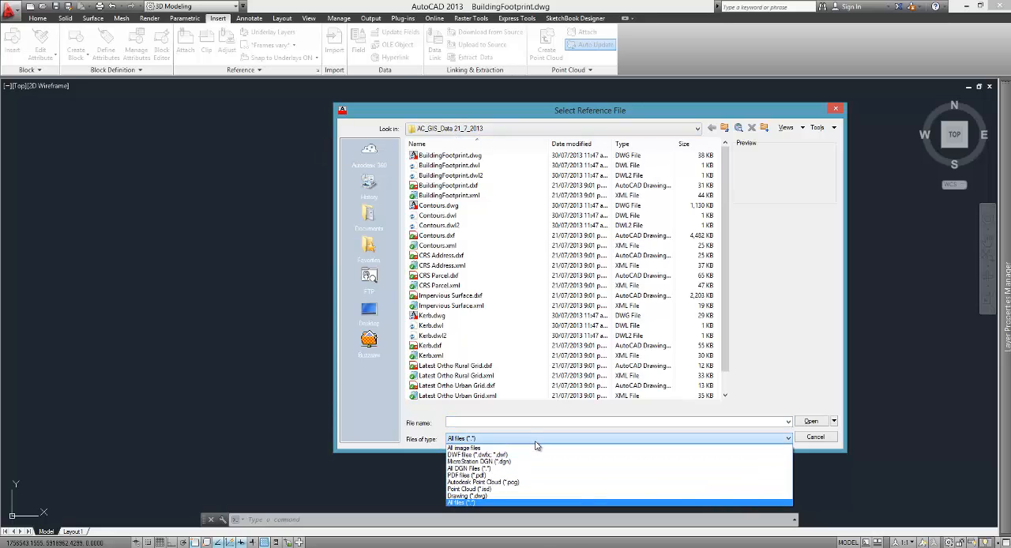
pyautogui.click(525, 495)
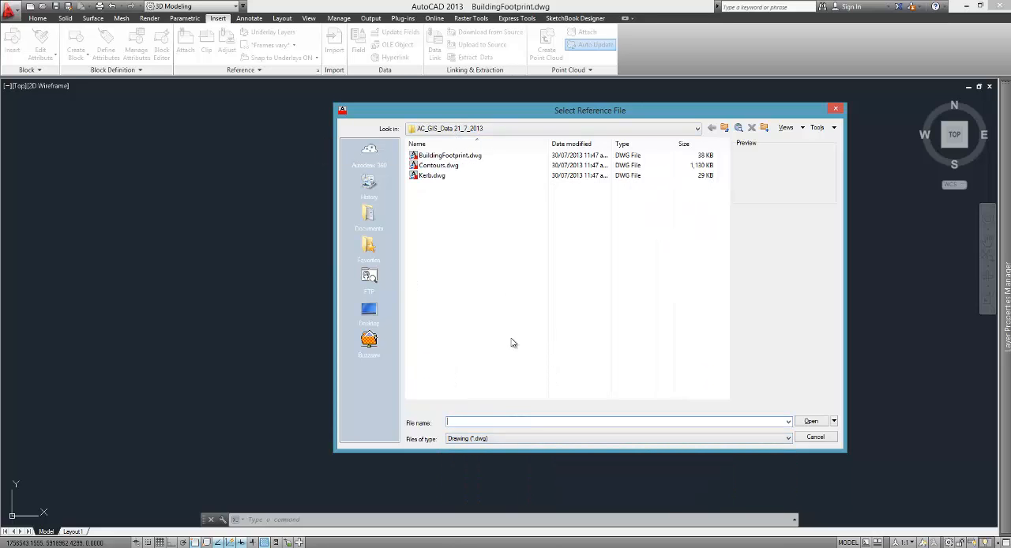
pyautogui.click(432, 175)
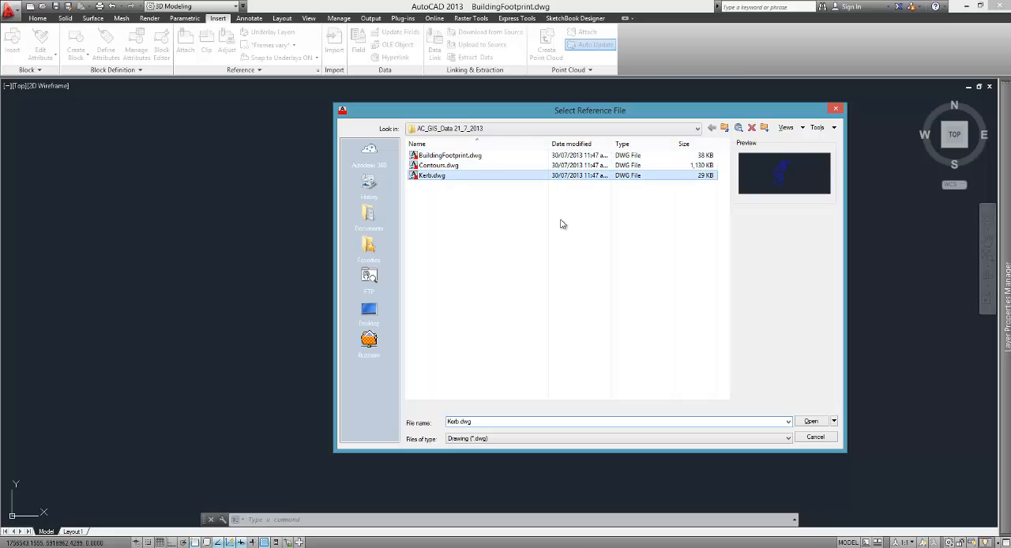
pyautogui.click(827, 421)
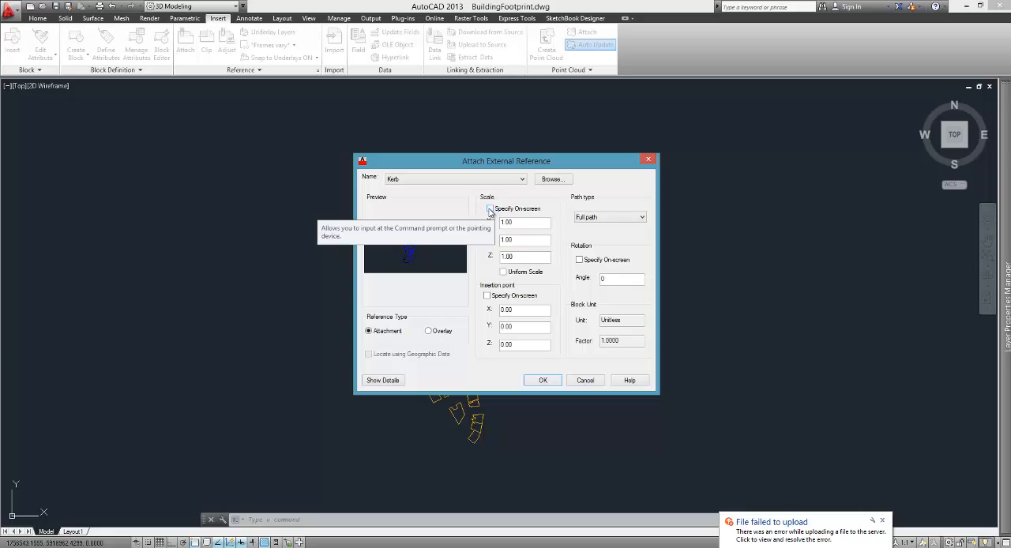
# Step: Attach the Kerb reference as an Attachment at insertion point 0,0,0 and scale 1.00, with neither specified on-screen
pyautogui.click(490, 210)
pyautogui.click(489, 210)
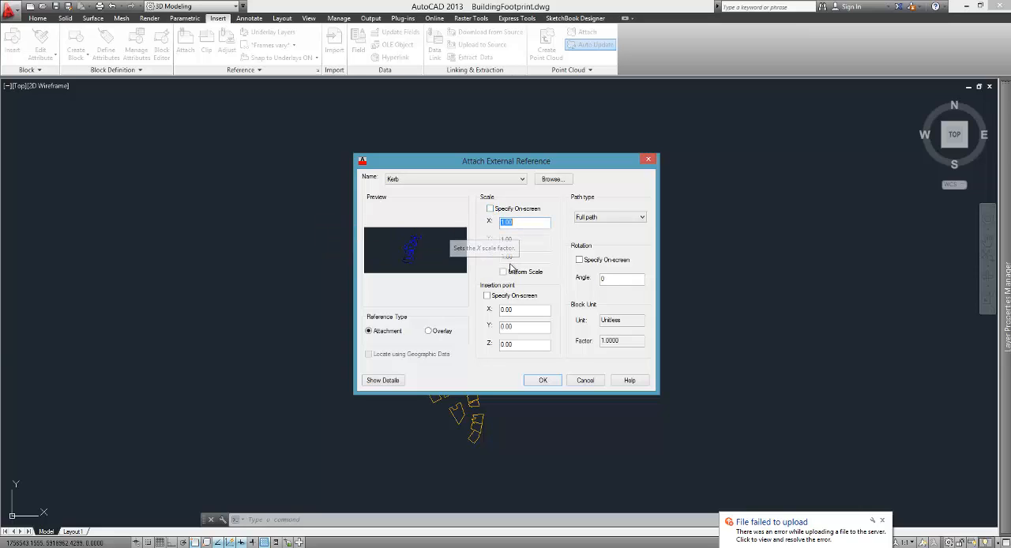
pyautogui.click(486, 296)
pyautogui.click(487, 295)
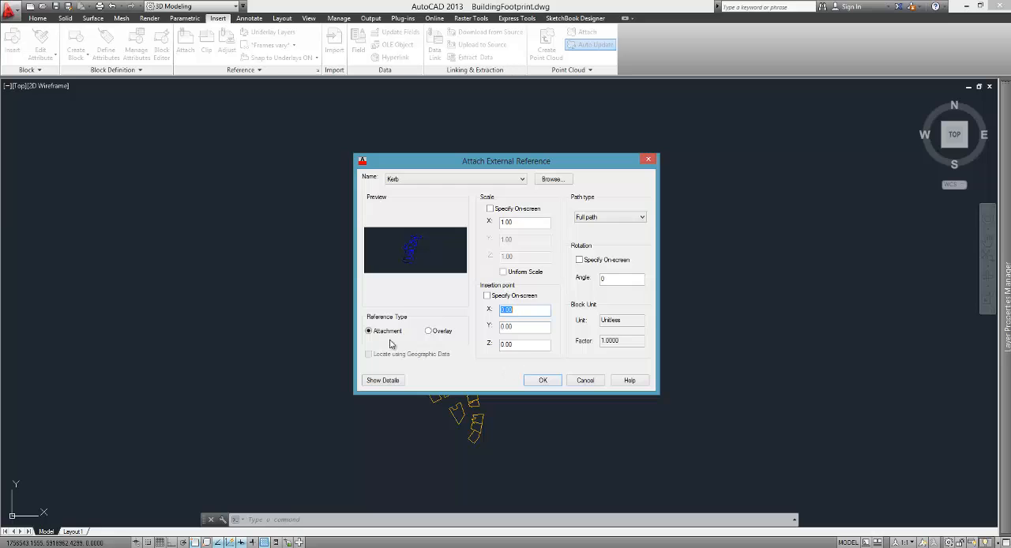
pyautogui.click(543, 380)
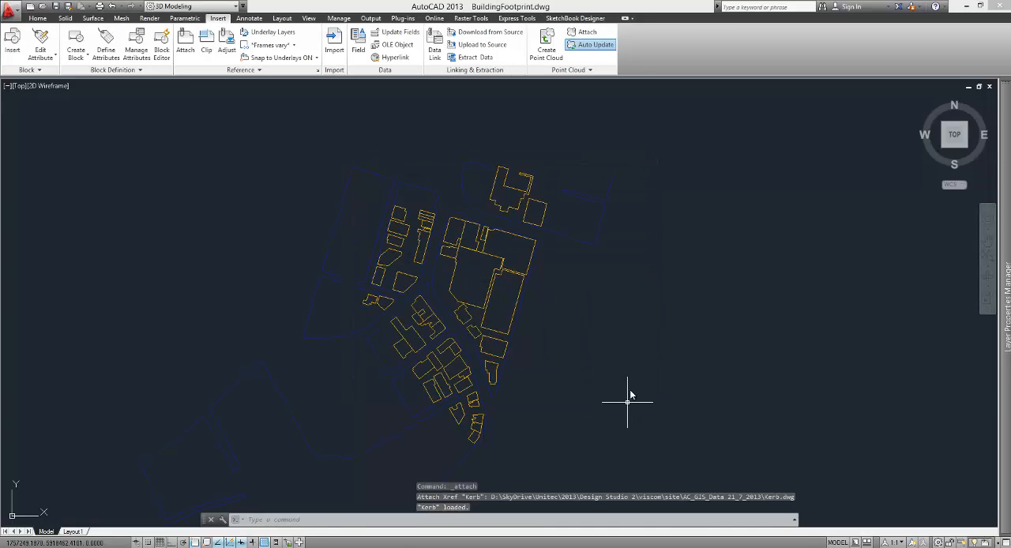
# Step: Check the kerbs against the footprints, and attach Contours.dwg as a reference at insertion point 0,0,0 with scale 1.00 and rotation 0
pyautogui.scroll(4, 414, 297)
pyautogui.scroll(3, 414, 298)
pyautogui.scroll(-8, 413, 289)
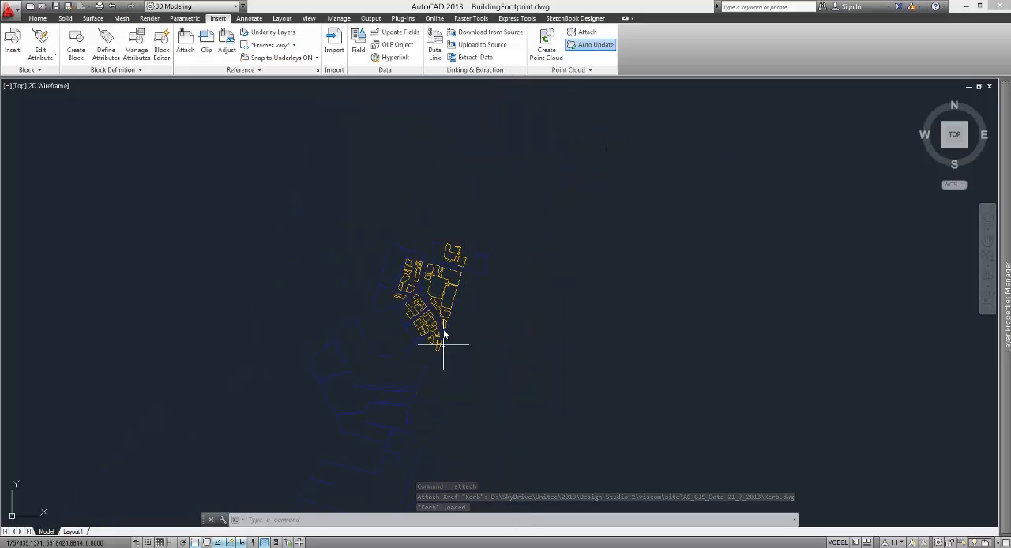
pyautogui.scroll(5, 403, 316)
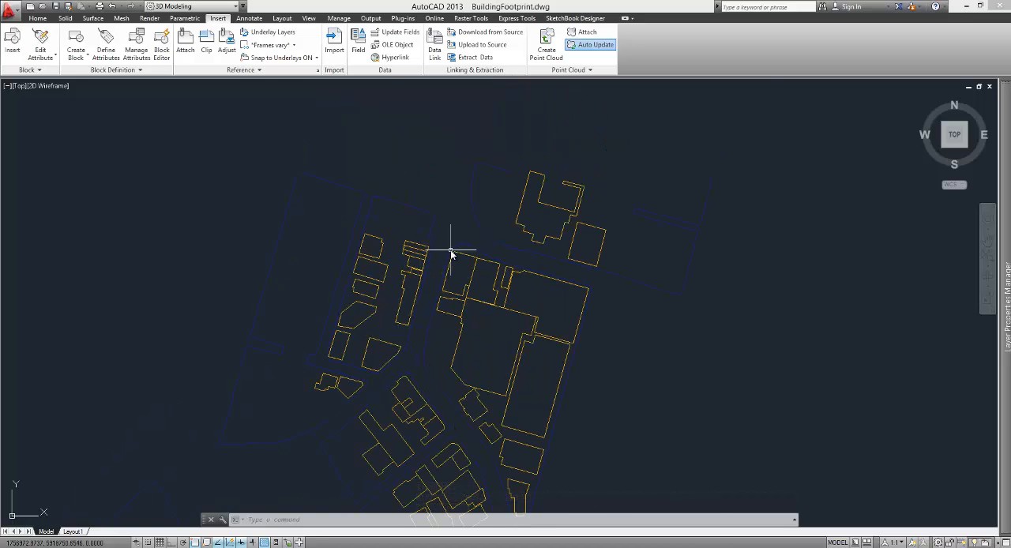
pyautogui.scroll(4, 435, 361)
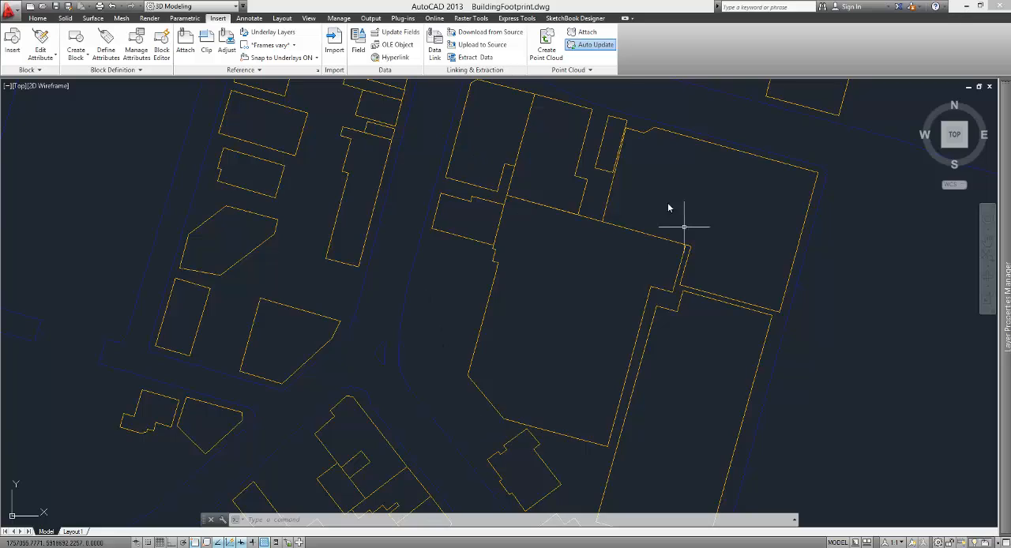
pyautogui.scroll(-8, 533, 271)
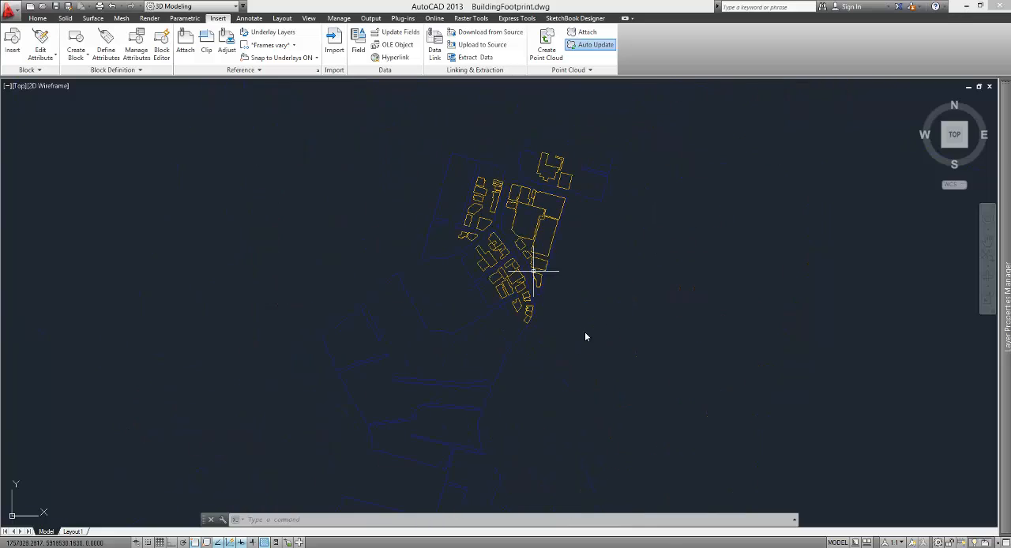
pyautogui.click(186, 43)
pyautogui.click(438, 167)
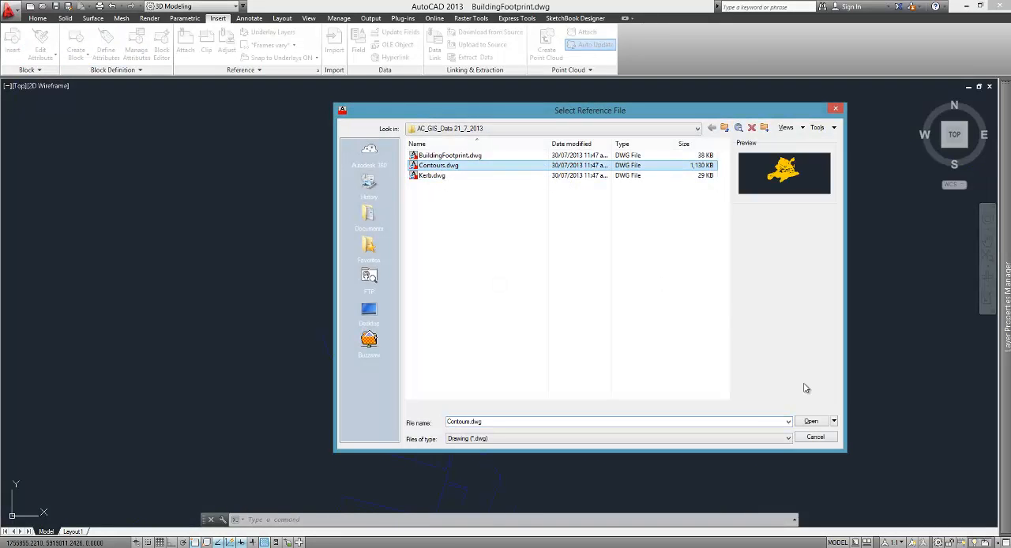
pyautogui.click(809, 423)
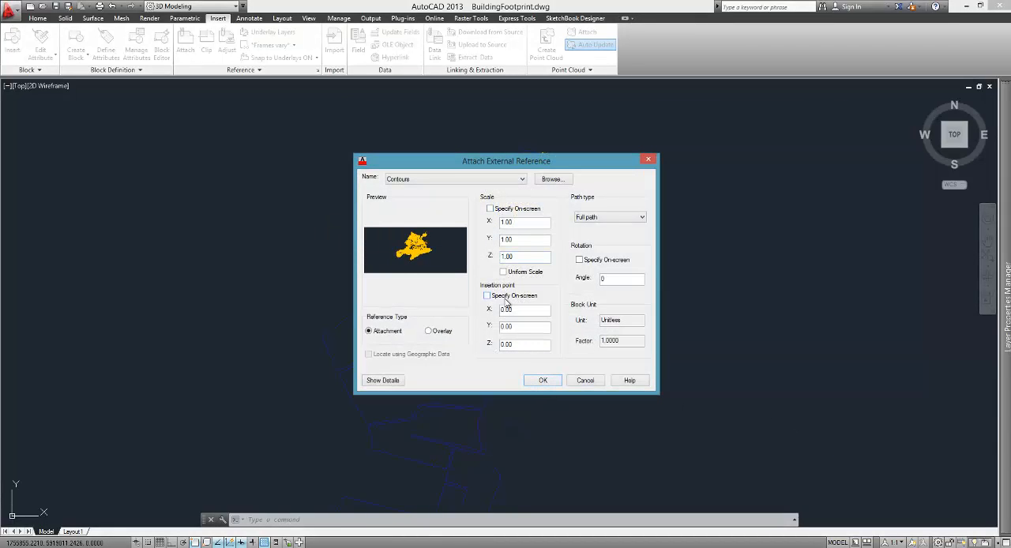
pyautogui.click(543, 381)
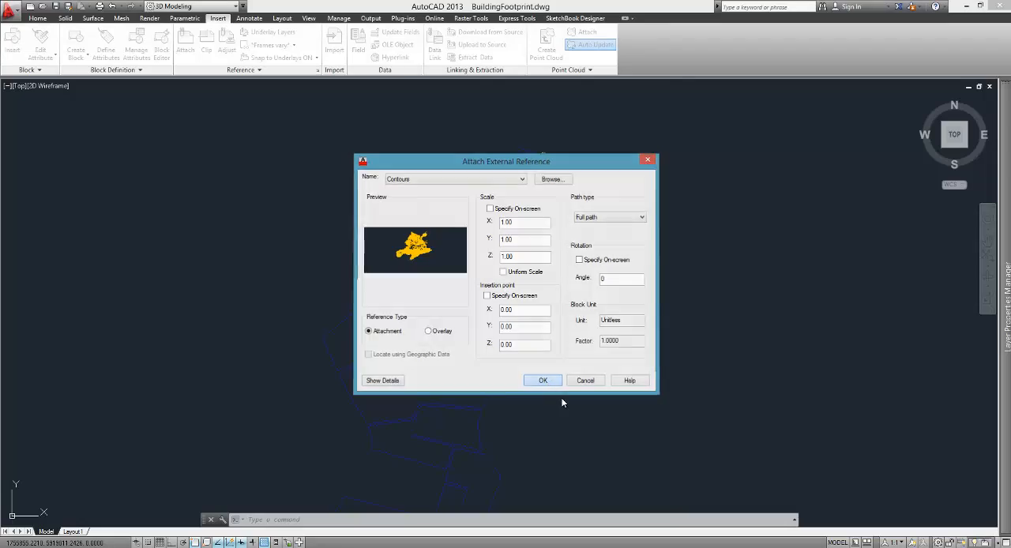
# Step: Examine how the attached contours line up with the building footprints and kerbs across the site
pyautogui.scroll(6, 505, 197)
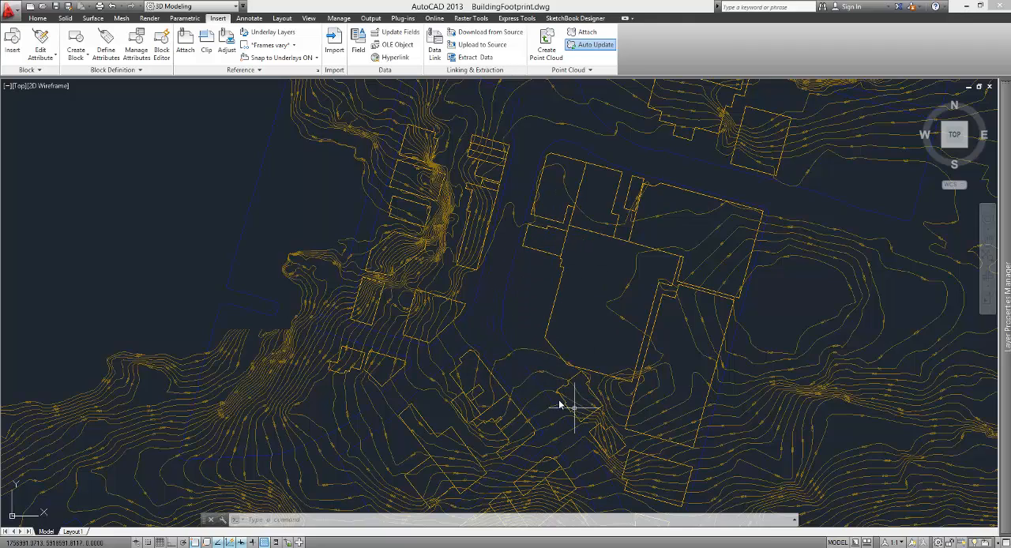
pyautogui.scroll(-5, 521, 315)
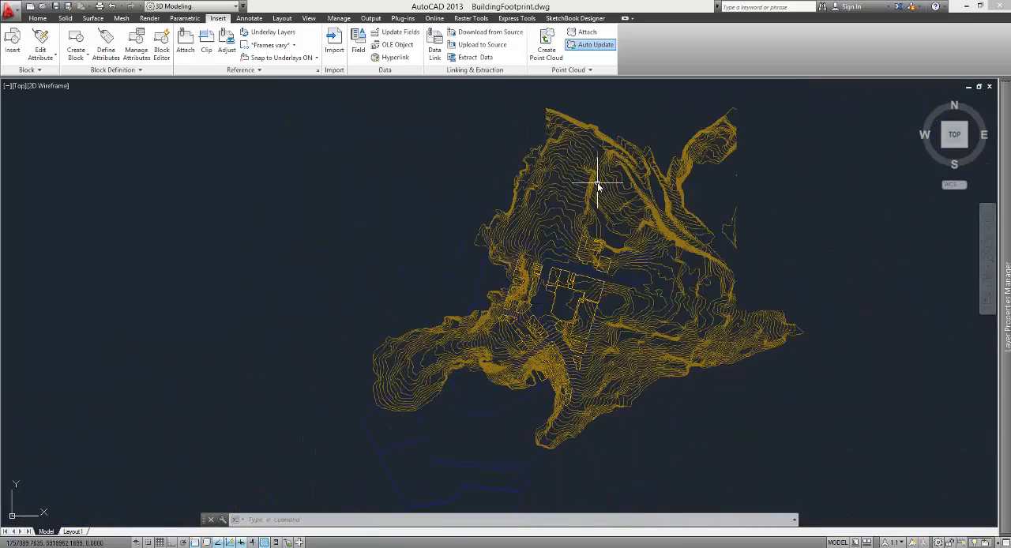
pyautogui.scroll(8, 598, 286)
pyautogui.scroll(-7, 576, 308)
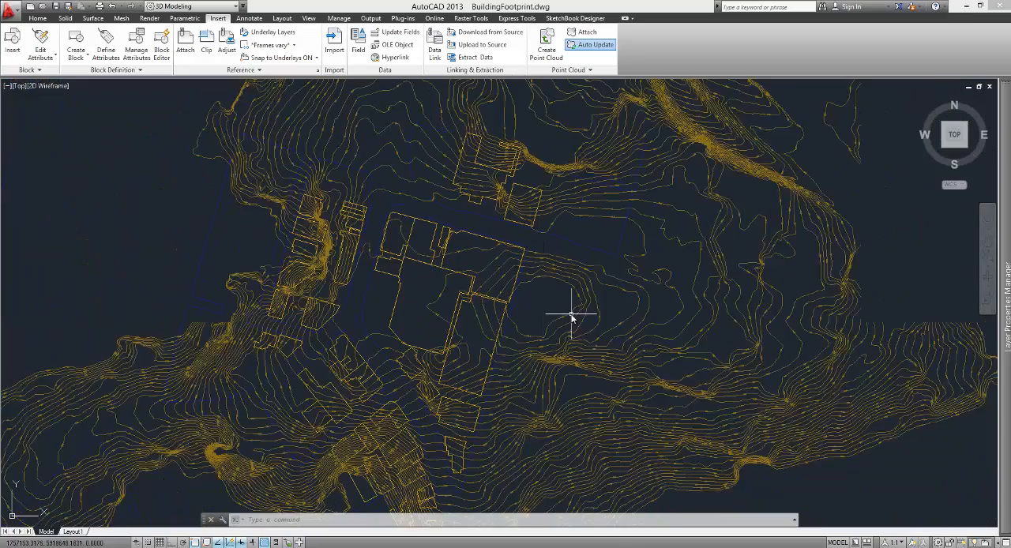
# Step: Examine the attached contours by selecting them in several places, checking that they behave as one reference object
pyautogui.click(462, 172)
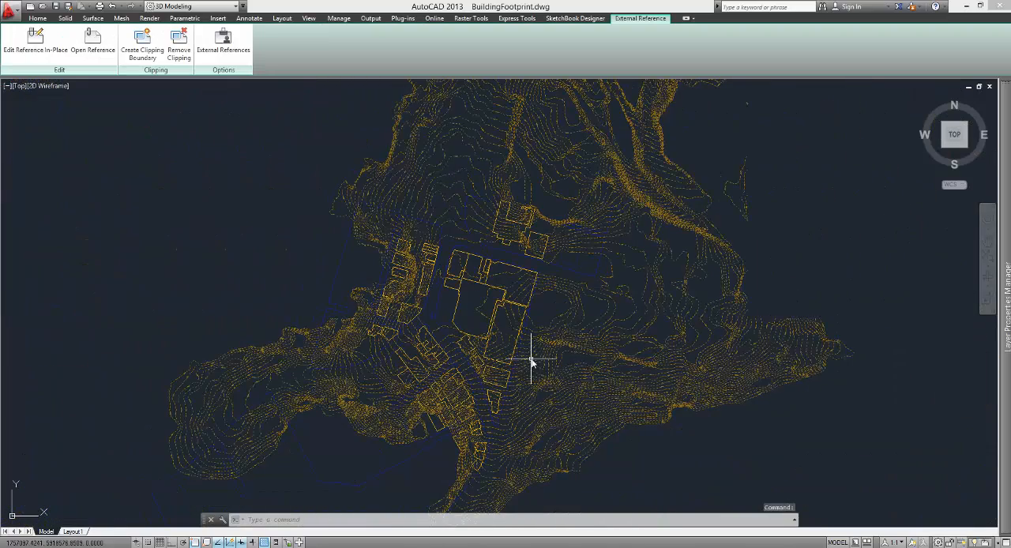
pyautogui.press('Escape')
pyautogui.click(435, 324)
pyautogui.press('Escape')
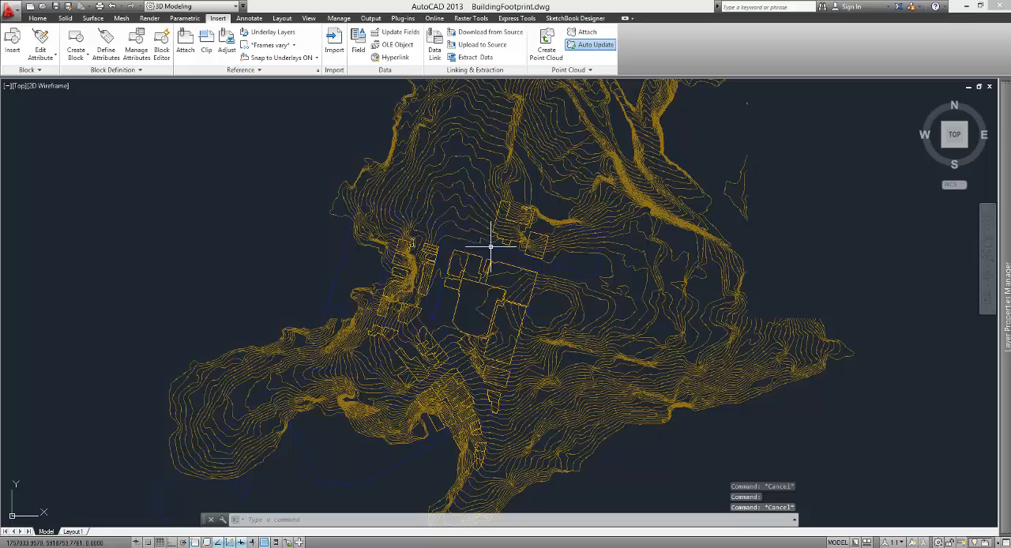
pyautogui.click(371, 188)
pyautogui.scroll(6, 451, 226)
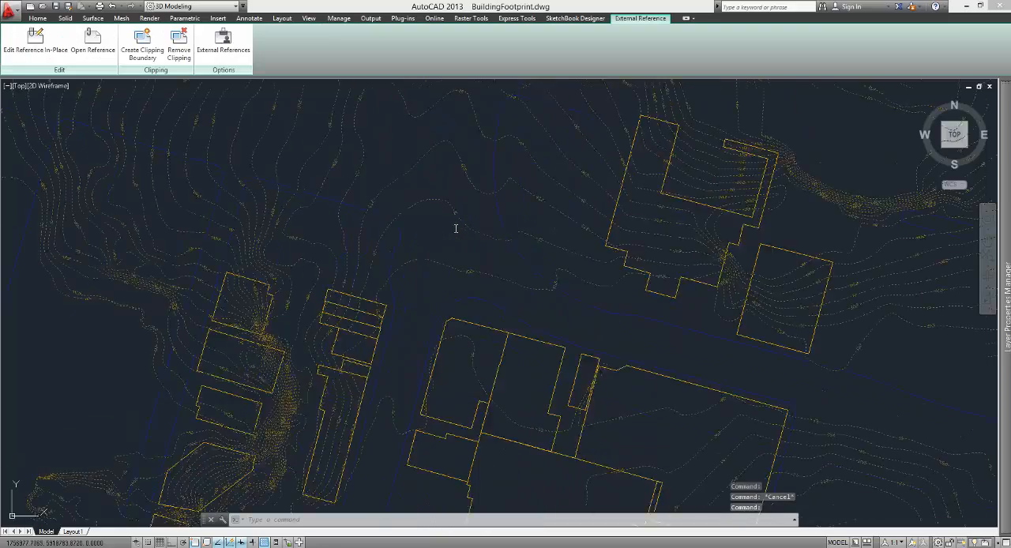
pyautogui.scroll(-3, 448, 232)
pyautogui.scroll(-2, 447, 232)
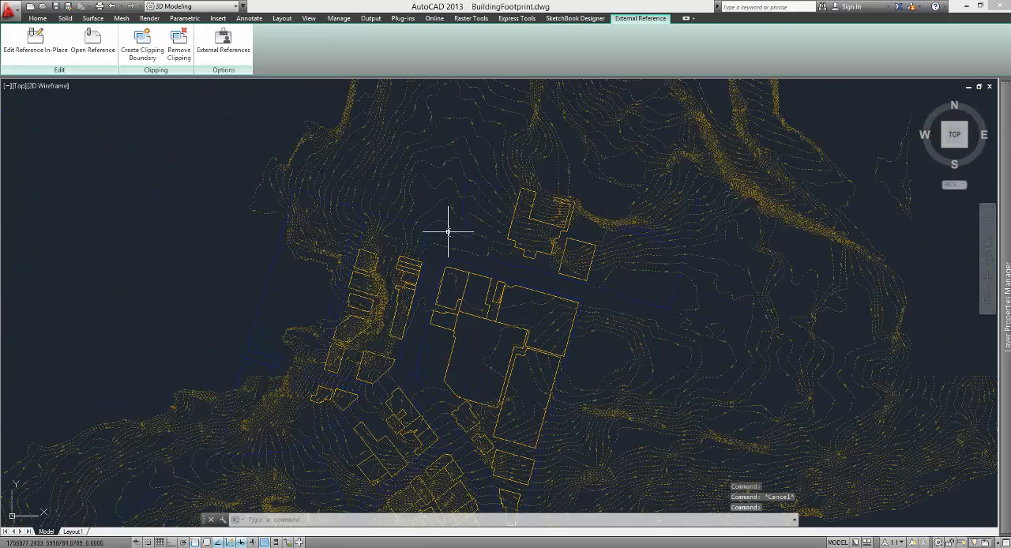
pyautogui.scroll(-2, 433, 166)
pyautogui.press('Escape')
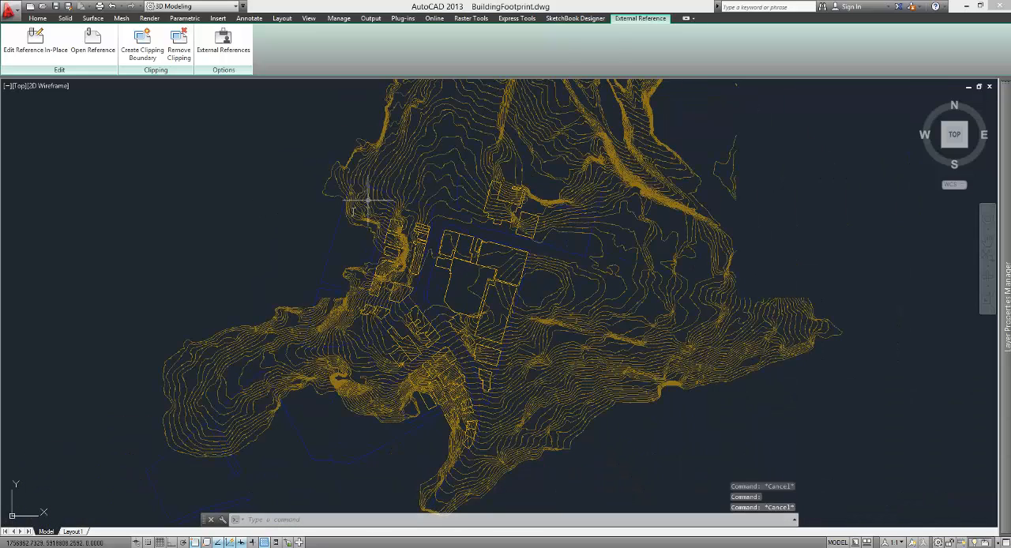
# Step: Bind the Contours reference into the building footprint drawing using the Bind type
pyautogui.click(419, 170)
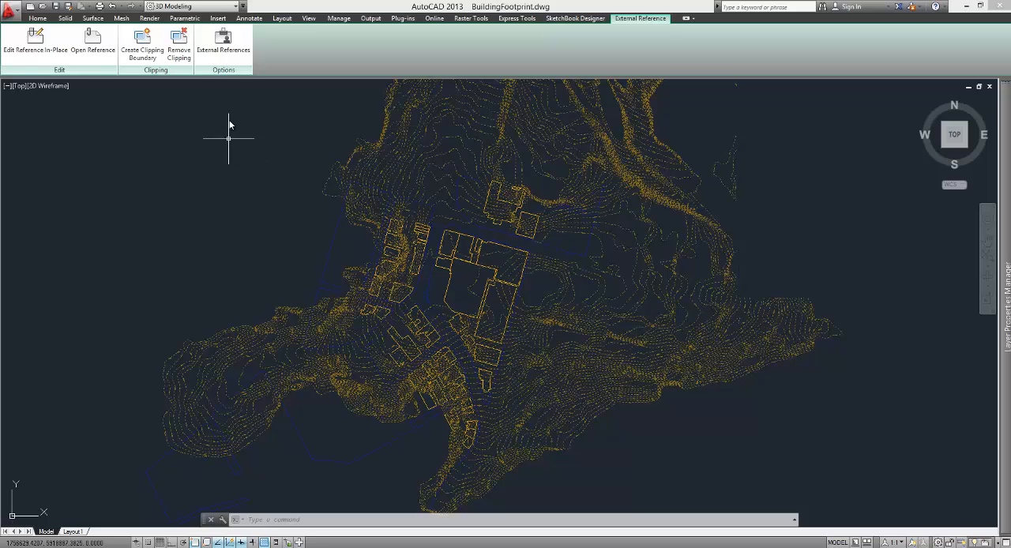
pyautogui.click(224, 38)
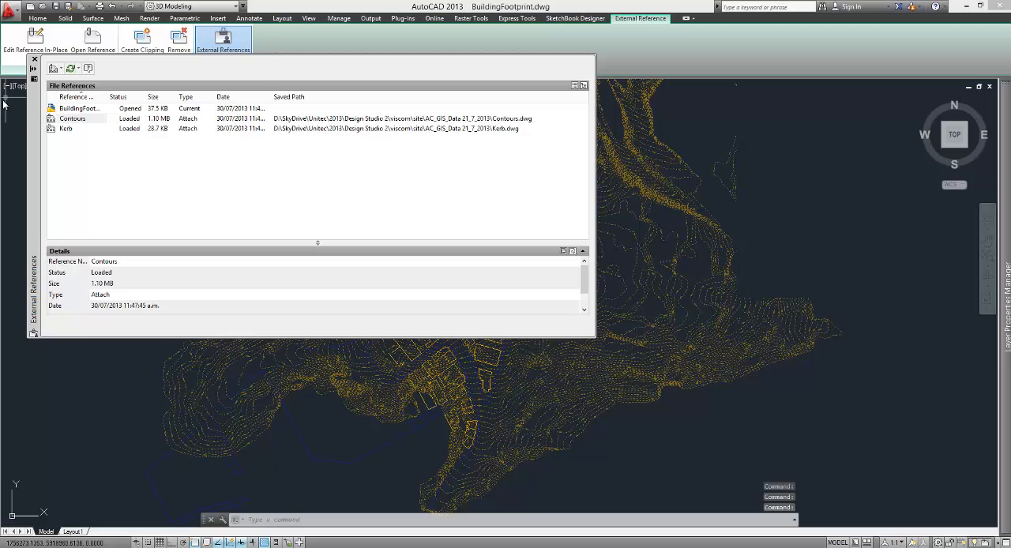
pyautogui.moveTo(34, 118); pyautogui.dragTo(39, 185)
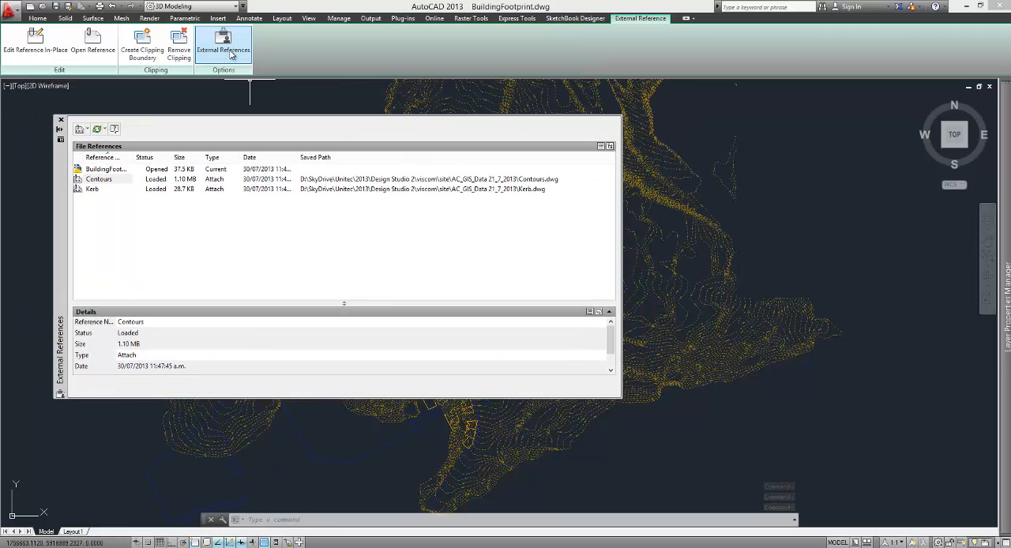
pyautogui.click(103, 180)
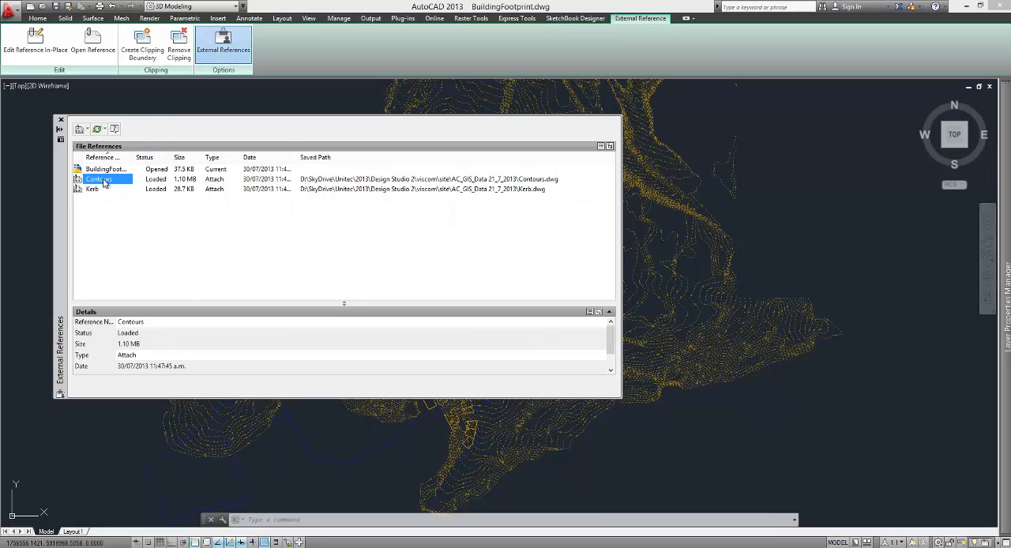
pyautogui.rightClick(104, 181)
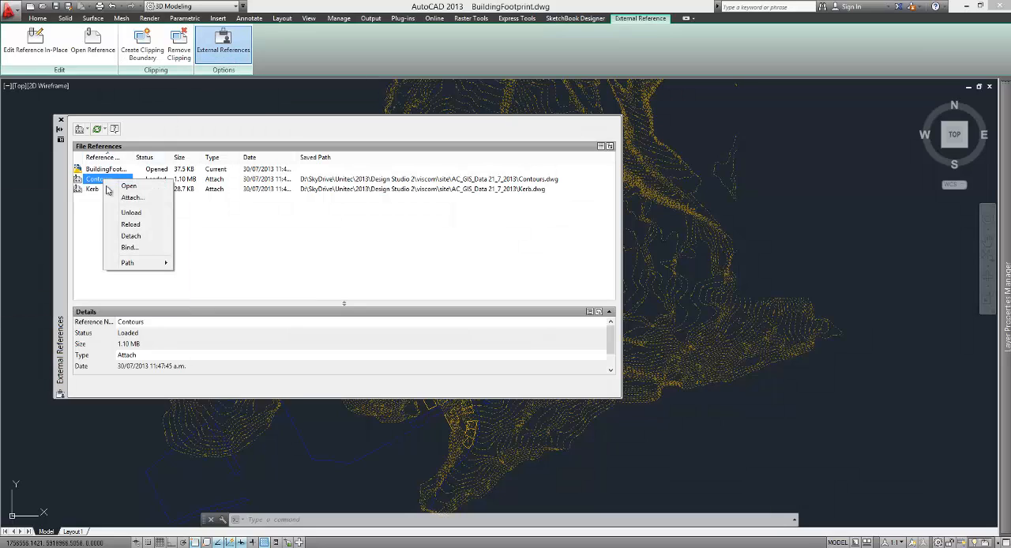
pyautogui.click(131, 249)
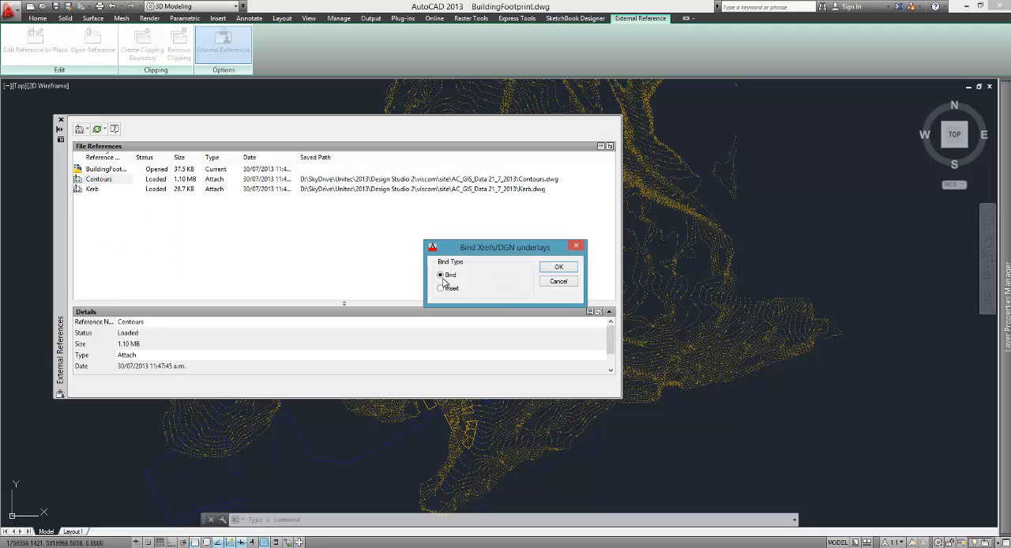
pyautogui.click(559, 267)
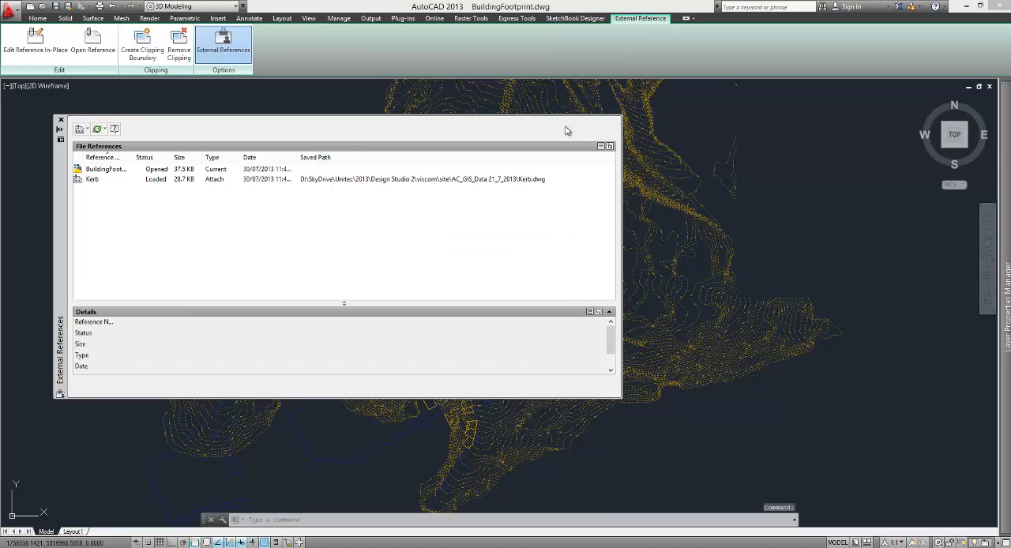
pyautogui.click(61, 122)
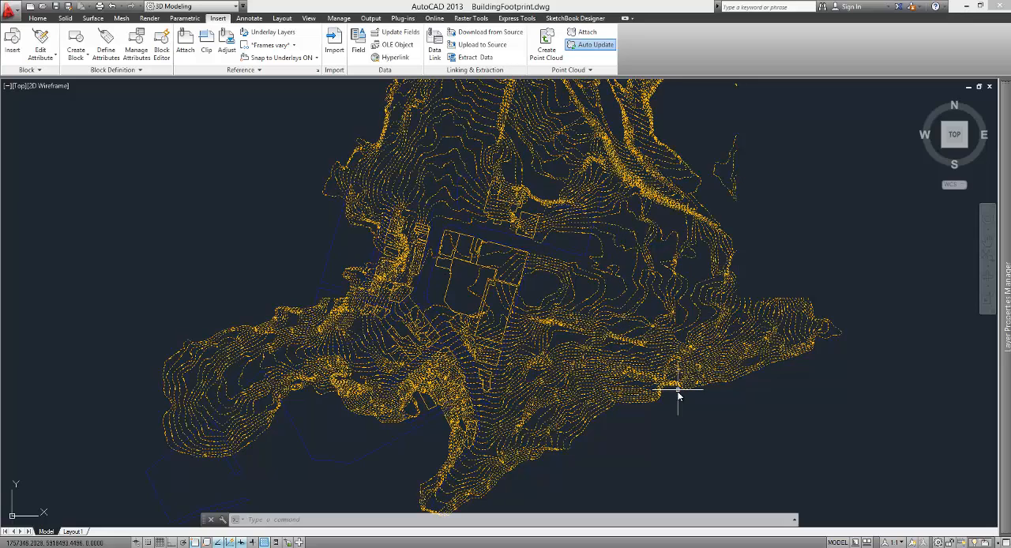
# Step: Toggle the visibility of the BUILDING_FOOTPRINT, Contours$0$CONTOURS and Contours$0$CONTOURLABELS layers to check their contents, leaving all of them on
pyautogui.click(37, 17)
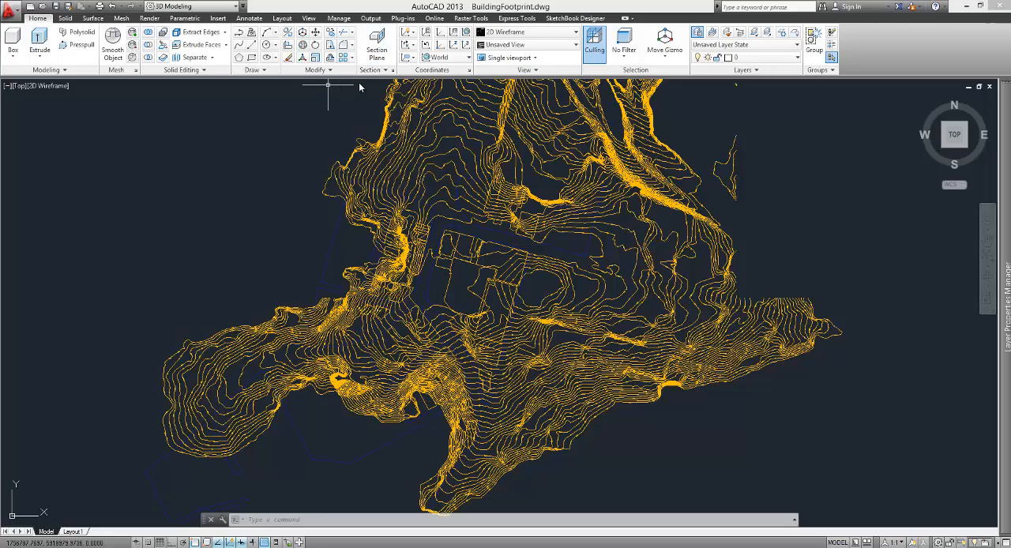
pyautogui.click(795, 58)
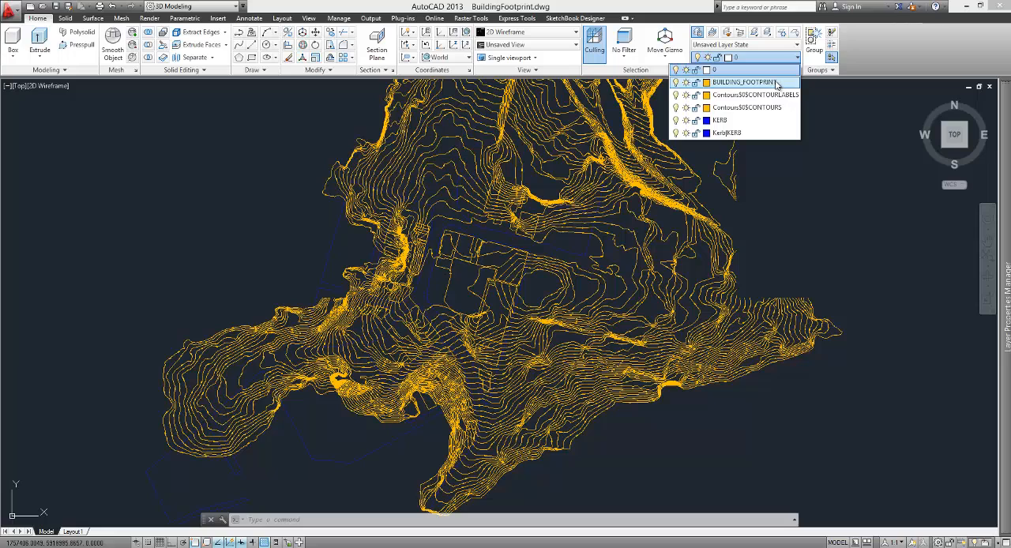
pyautogui.click(675, 83)
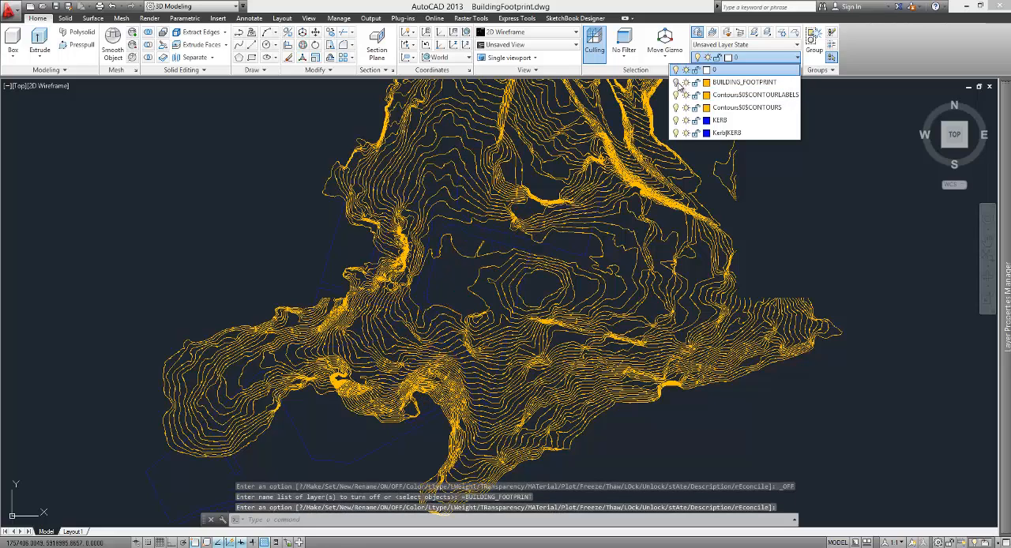
pyautogui.click(675, 84)
pyautogui.click(673, 107)
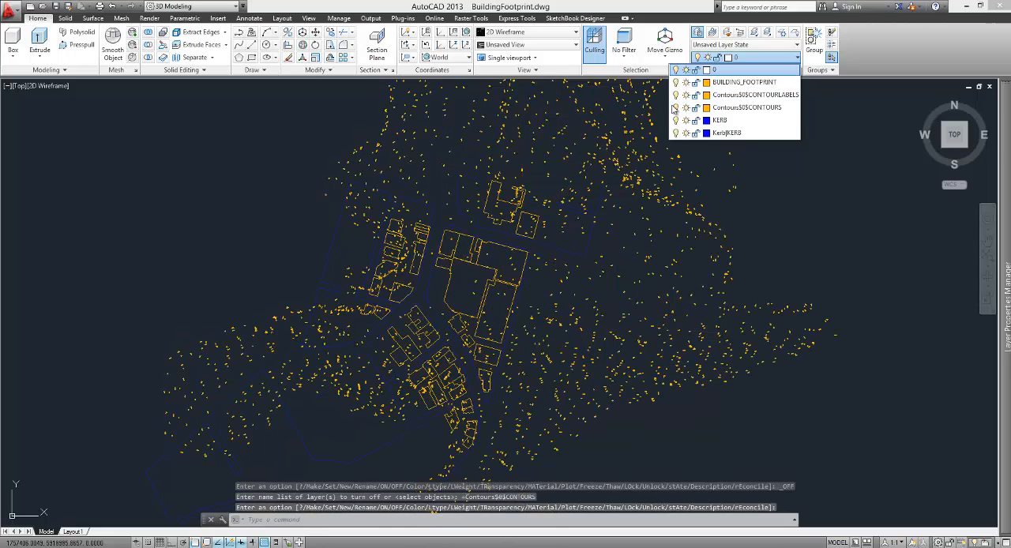
pyautogui.click(675, 95)
pyautogui.click(675, 95)
pyautogui.click(676, 119)
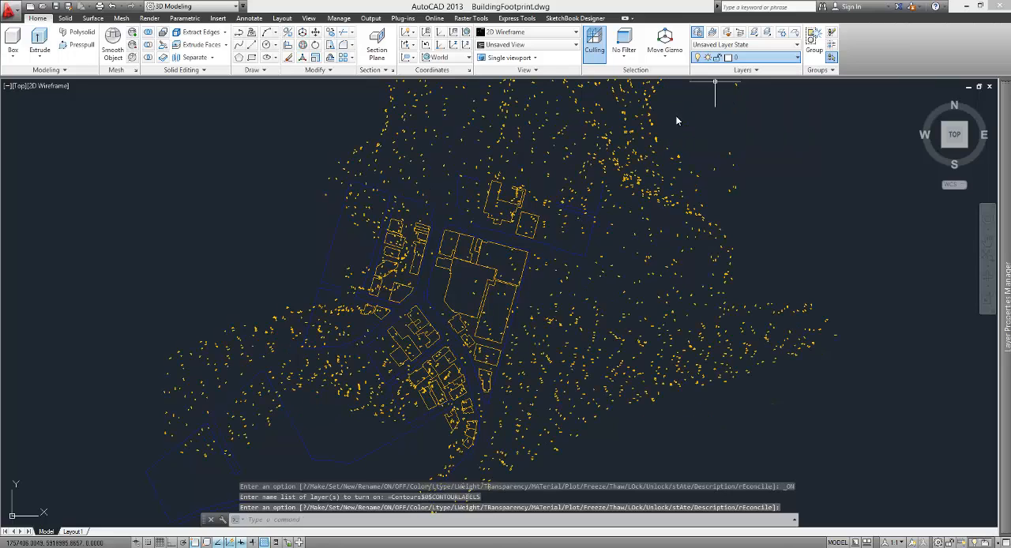
pyautogui.click(467, 305)
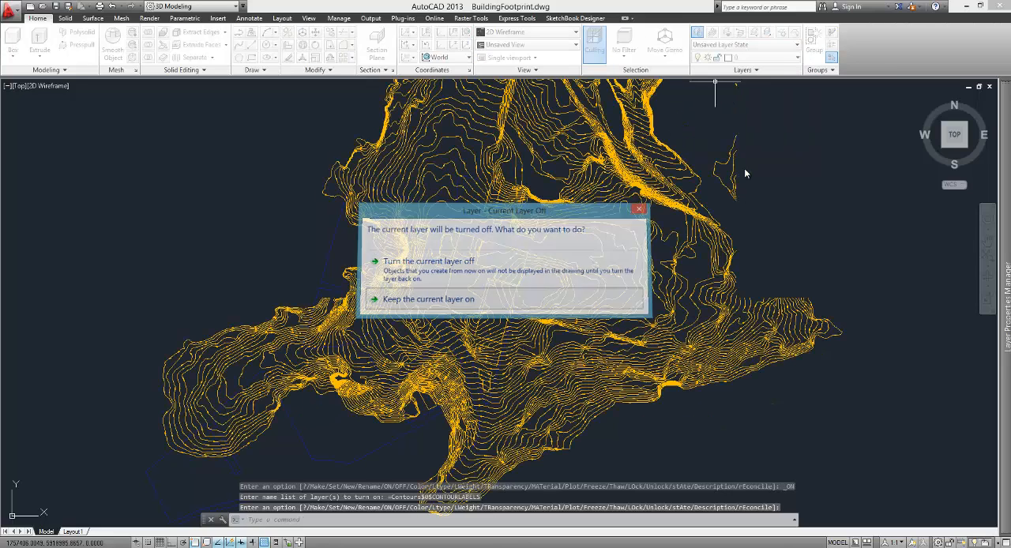
pyautogui.scroll(3, 398, 323)
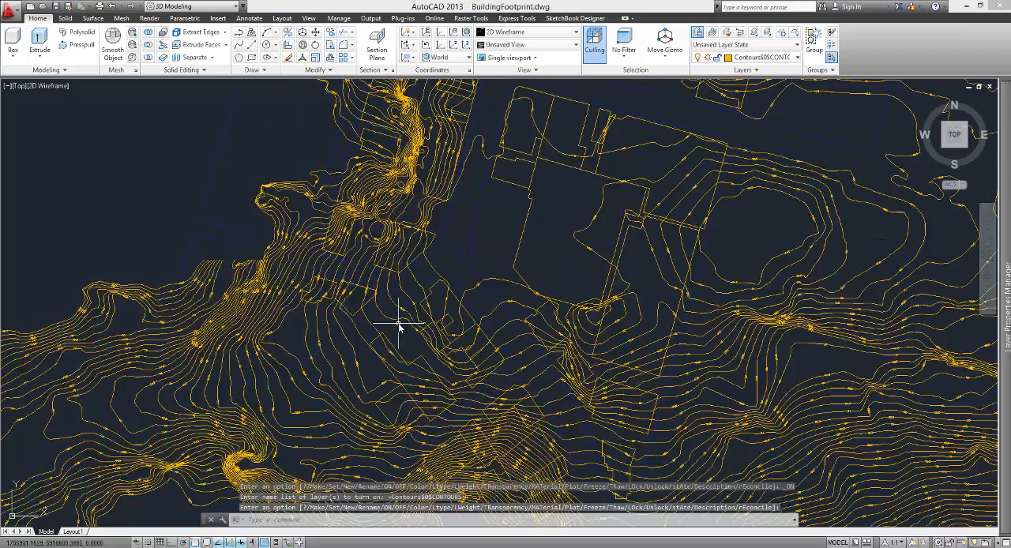
pyautogui.scroll(-3, 398, 323)
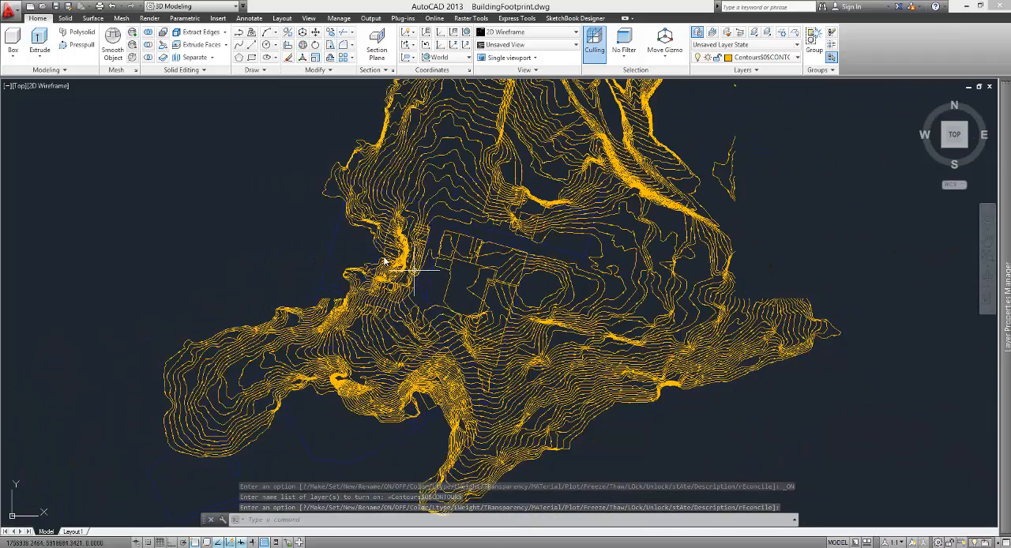
# Step: Bind the Kerb reference into the building footprint drawing using the Bind type
pyautogui.click(224, 18)
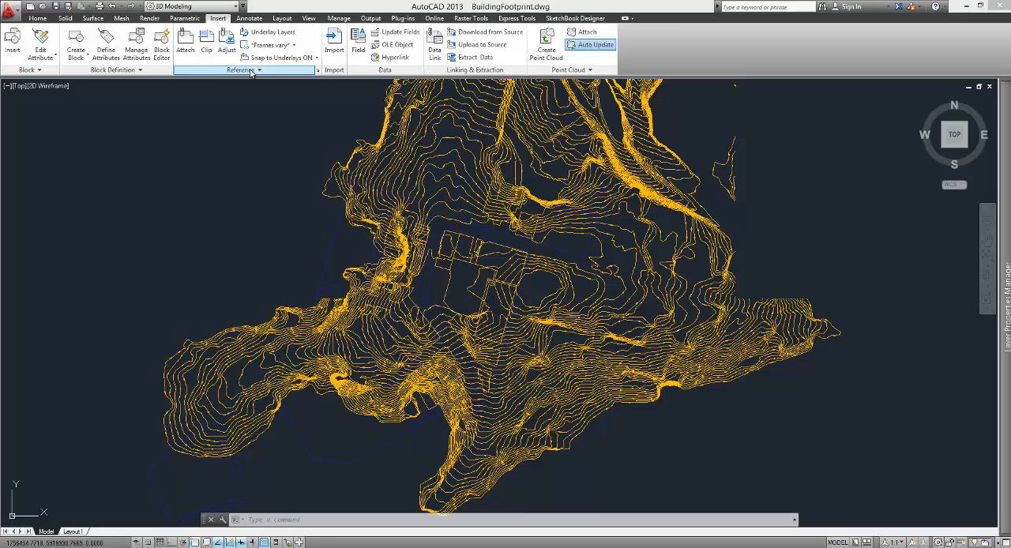
pyautogui.click(319, 72)
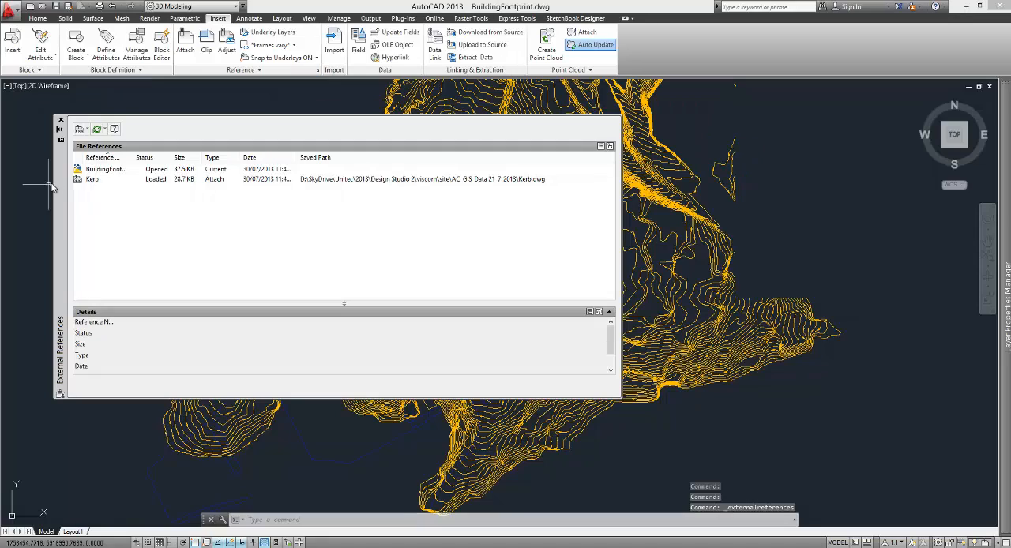
pyautogui.click(99, 182)
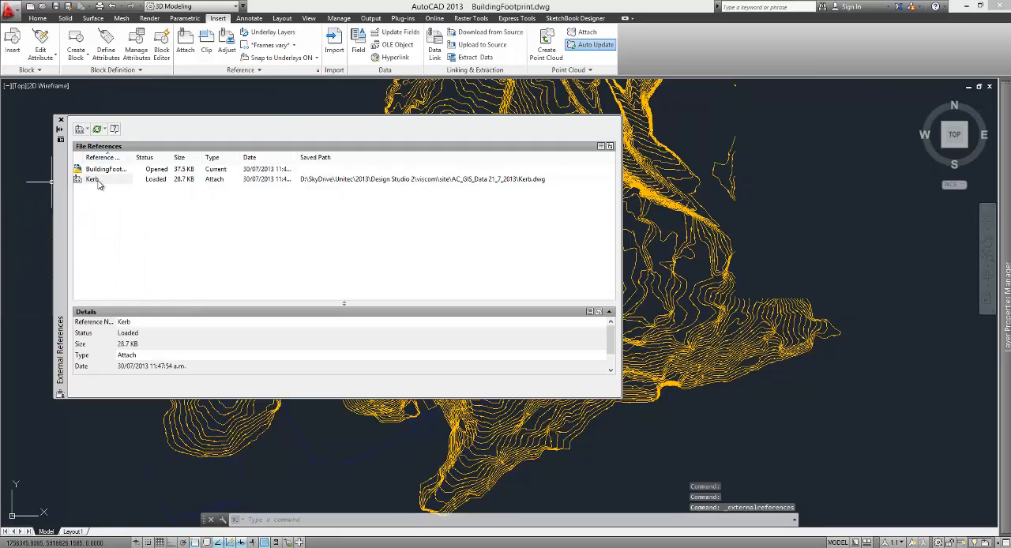
pyautogui.rightClick(99, 182)
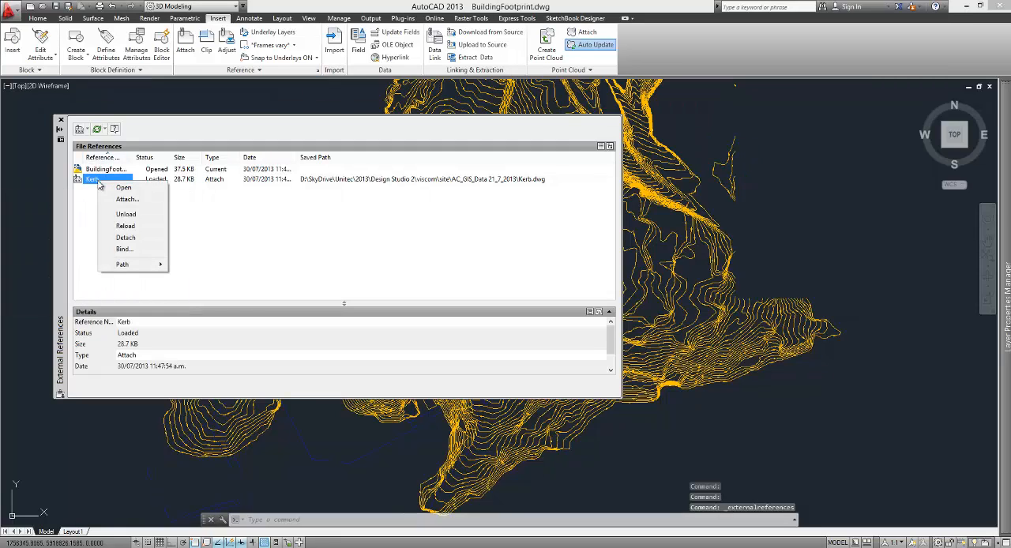
pyautogui.click(126, 248)
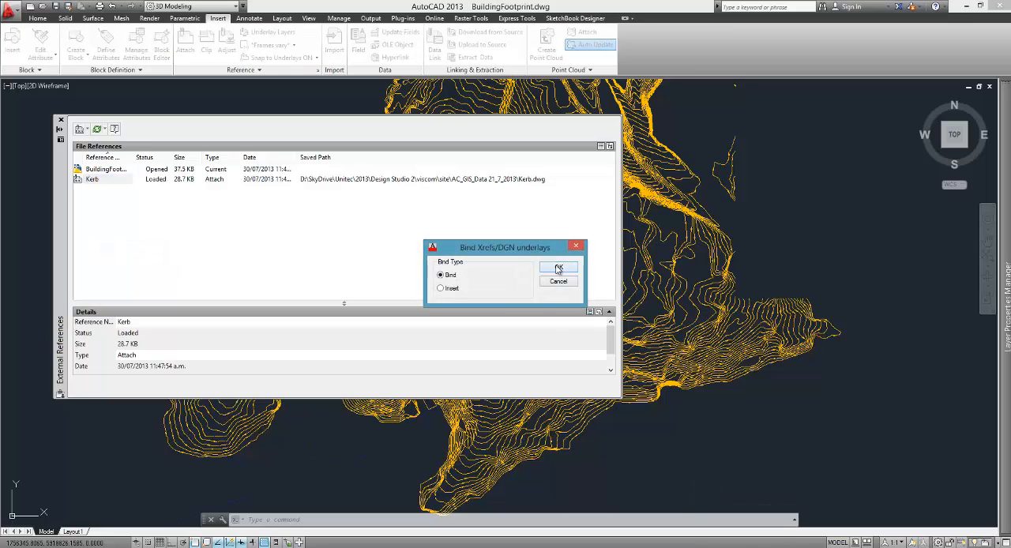
pyautogui.click(559, 269)
pyautogui.click(61, 121)
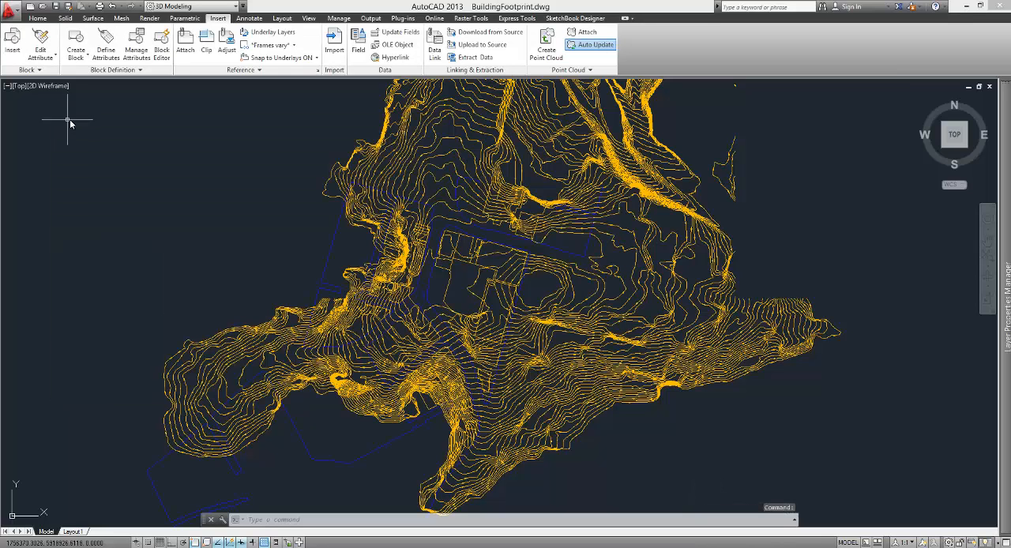
# Step: Inspect the bound kerb lines up close against the contours and building footprints
pyautogui.click(322, 240)
pyautogui.press('Escape')
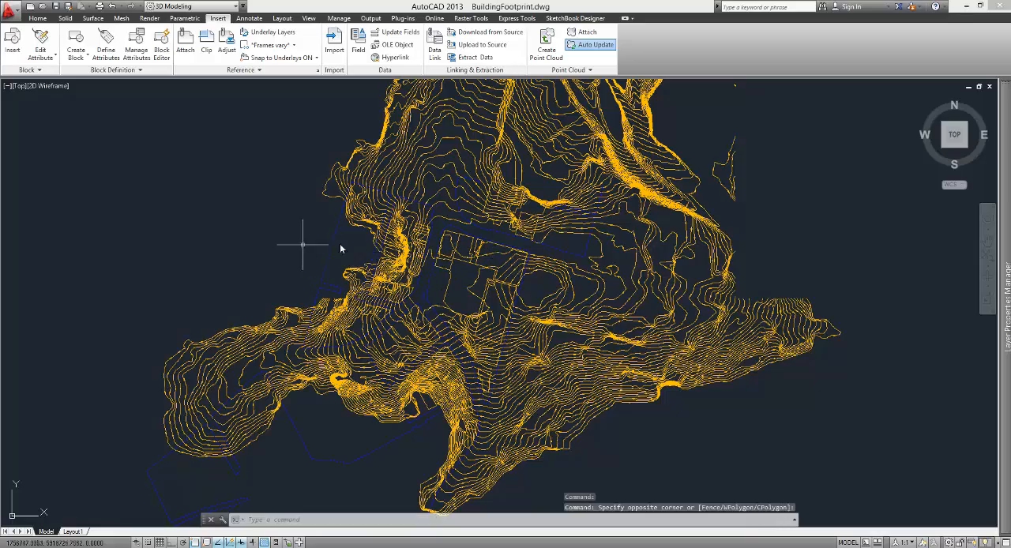
pyautogui.scroll(5, 414, 294)
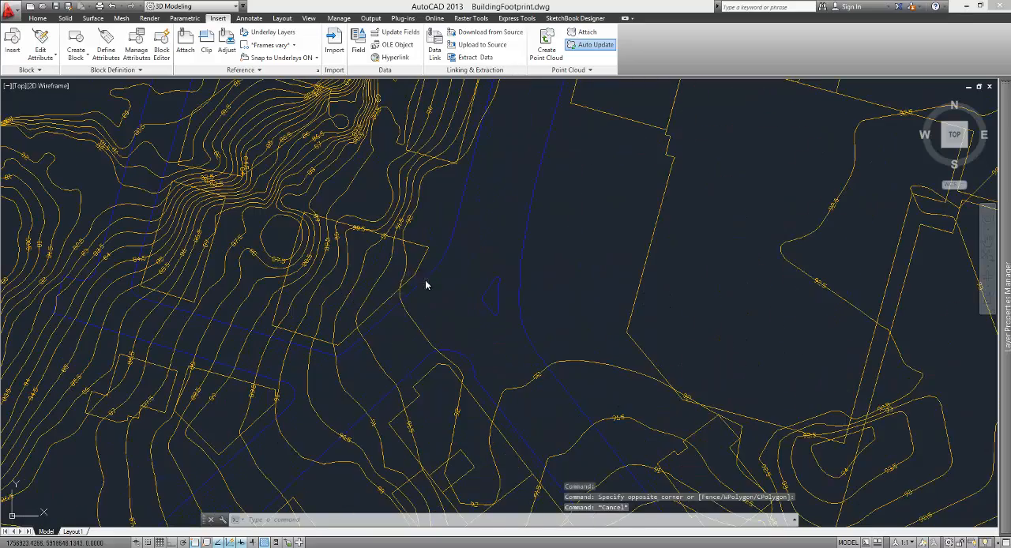
pyautogui.scroll(6, 514, 293)
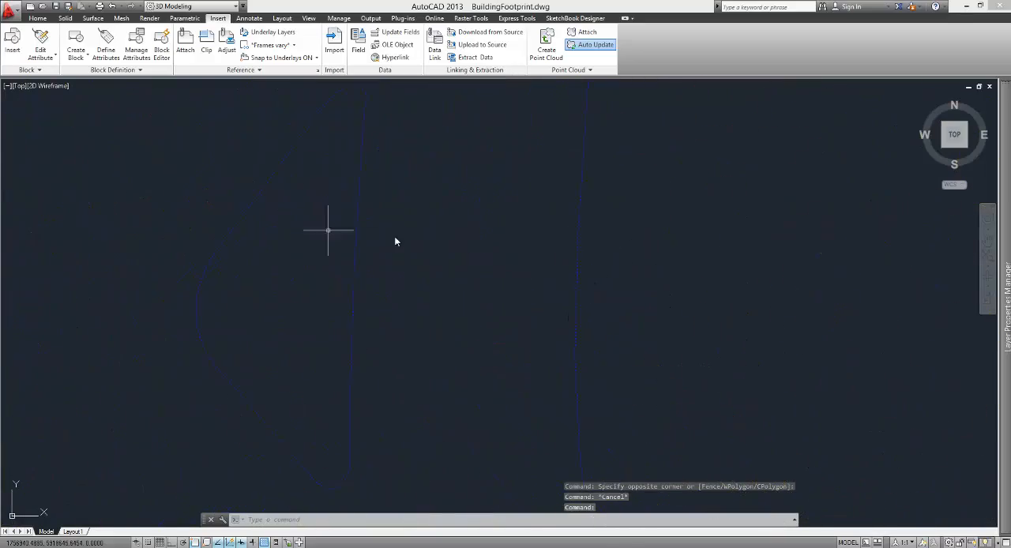
pyautogui.scroll(-8, 395, 237)
pyautogui.scroll(-5, 405, 198)
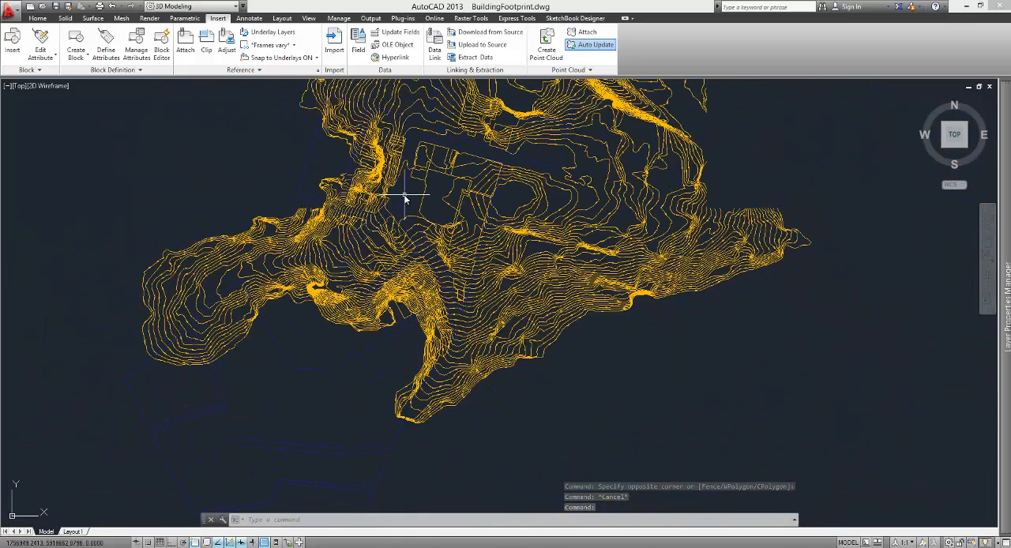
pyautogui.press('Escape')
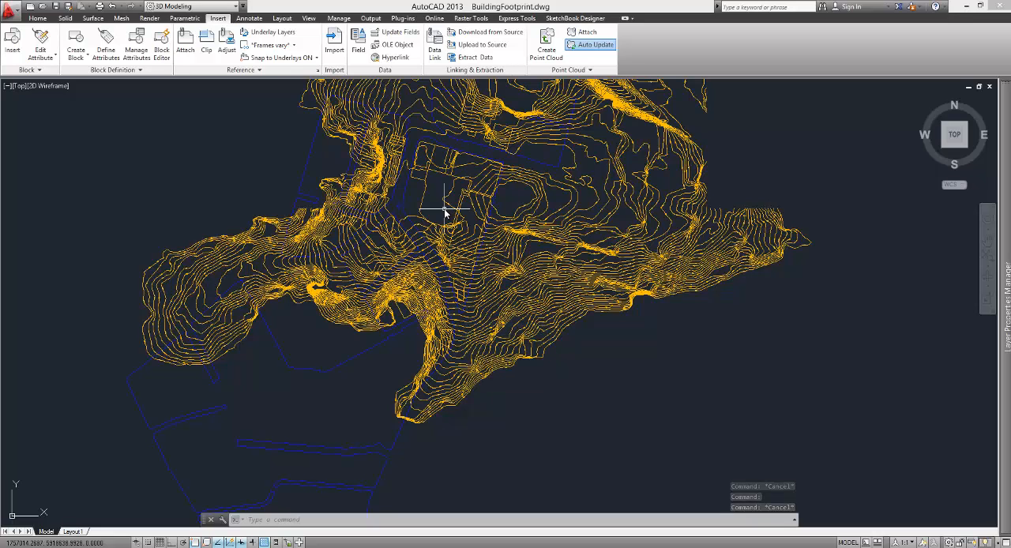
# Step: Explode the bound kerb block and select individual kerb lines to check that they are separate
pyautogui.write('EXPL')
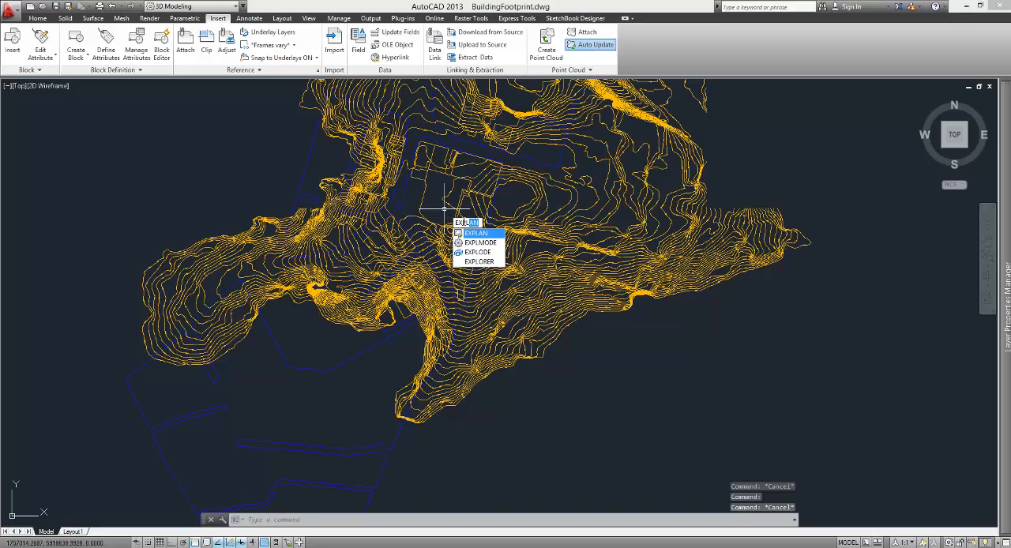
pyautogui.click(477, 252)
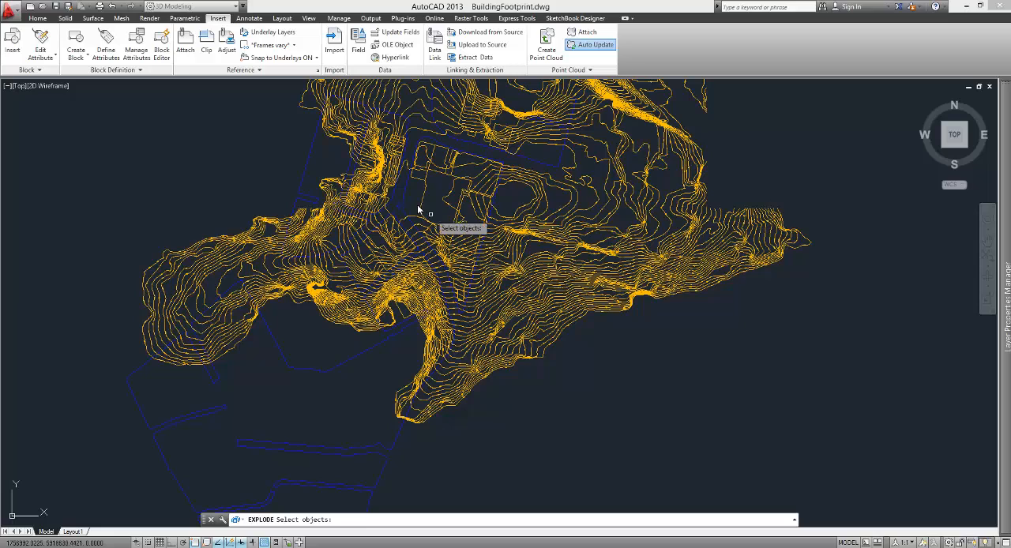
pyautogui.click(447, 279)
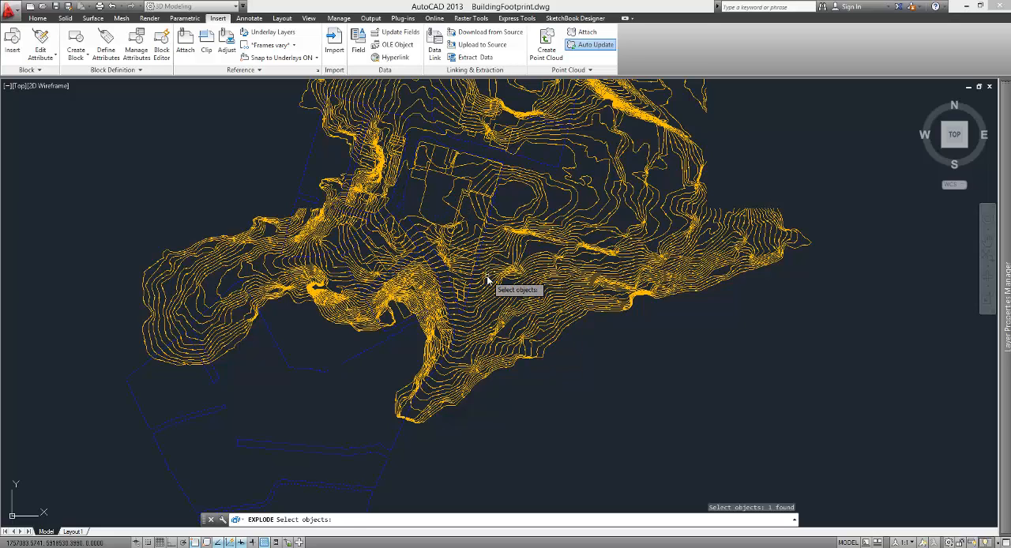
pyautogui.press('Return')
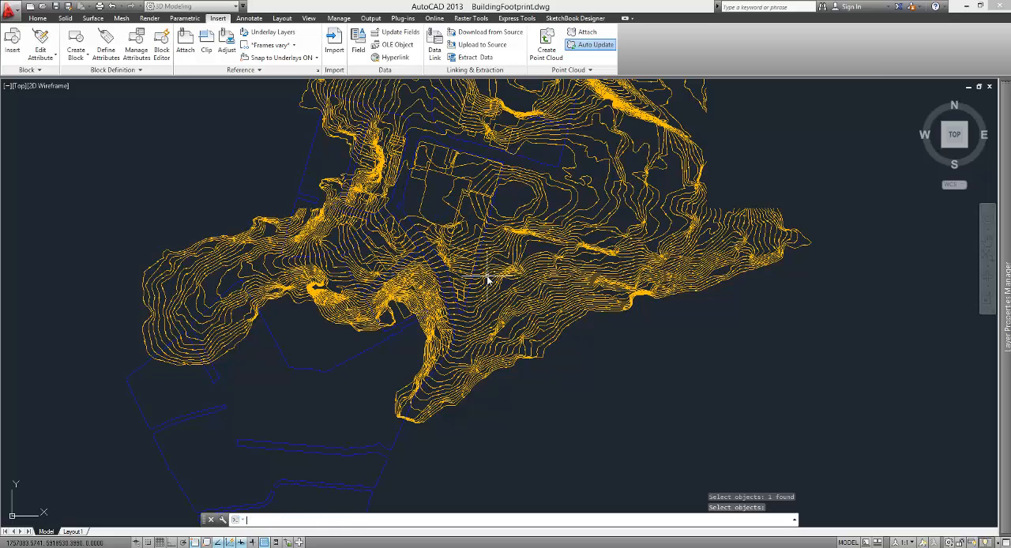
pyautogui.scroll(5, 397, 192)
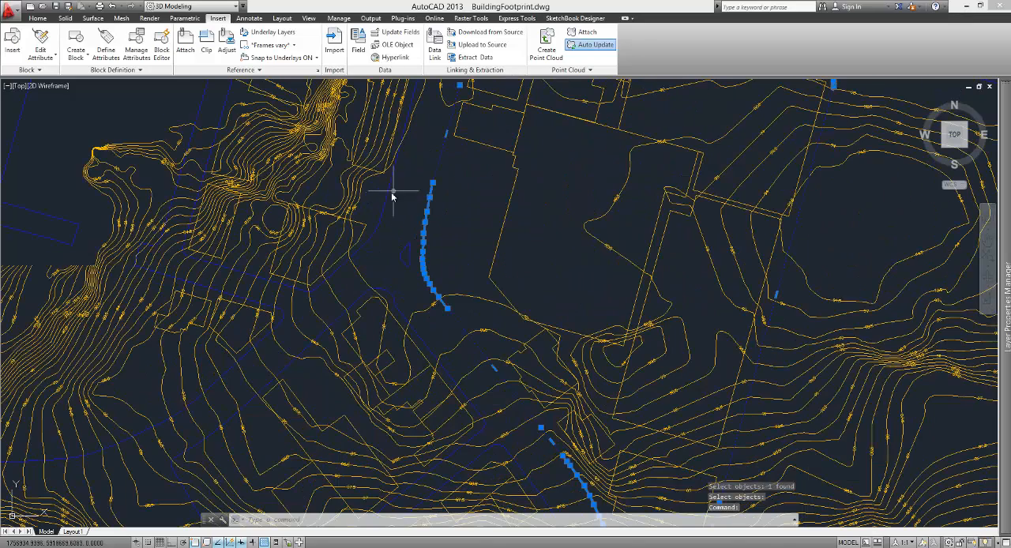
pyautogui.click(390, 188)
pyautogui.click(403, 248)
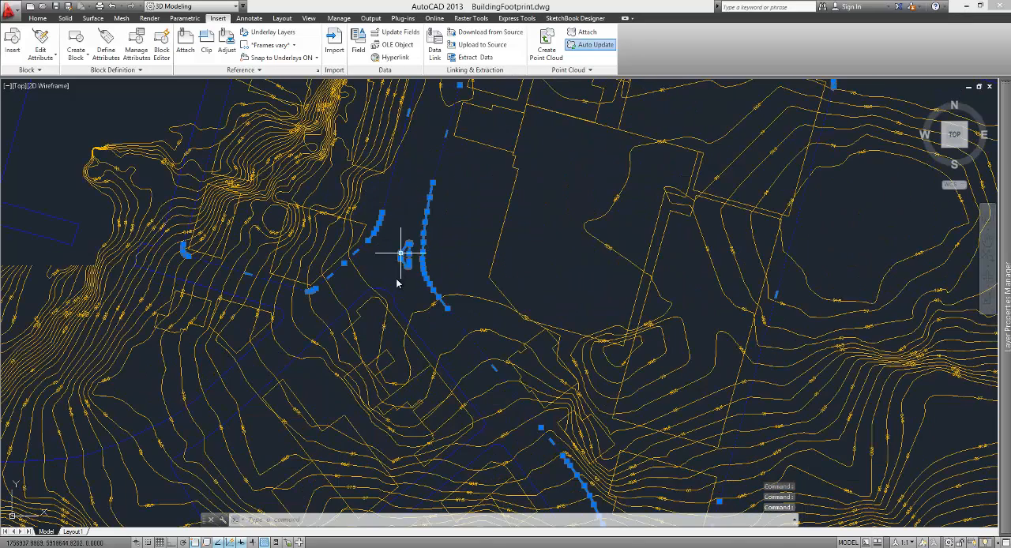
pyautogui.press('Escape')
pyautogui.scroll(-5, 463, 199)
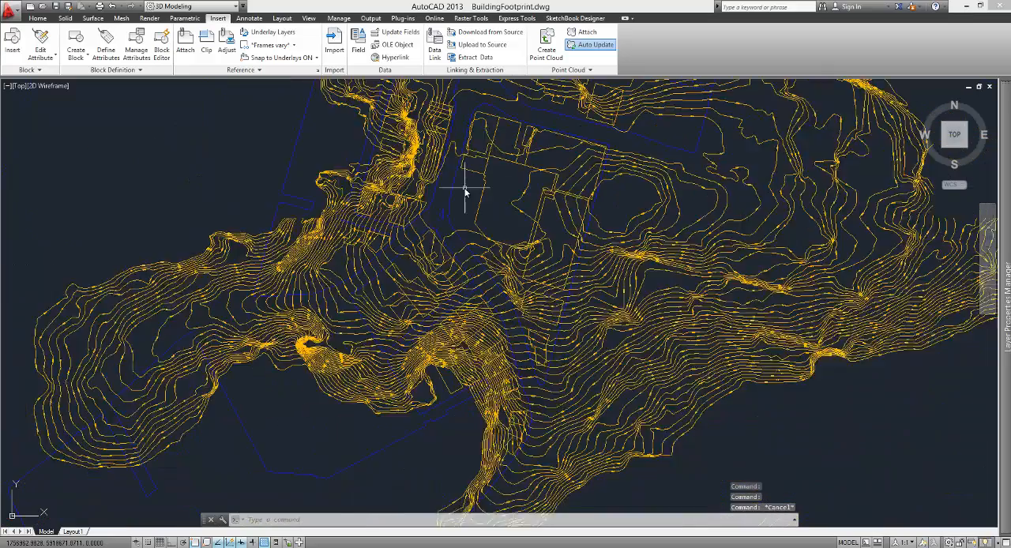
# Step: Explode the bound contours block into individual contour lines and labels
pyautogui.click(612, 276)
pyautogui.press('Escape')
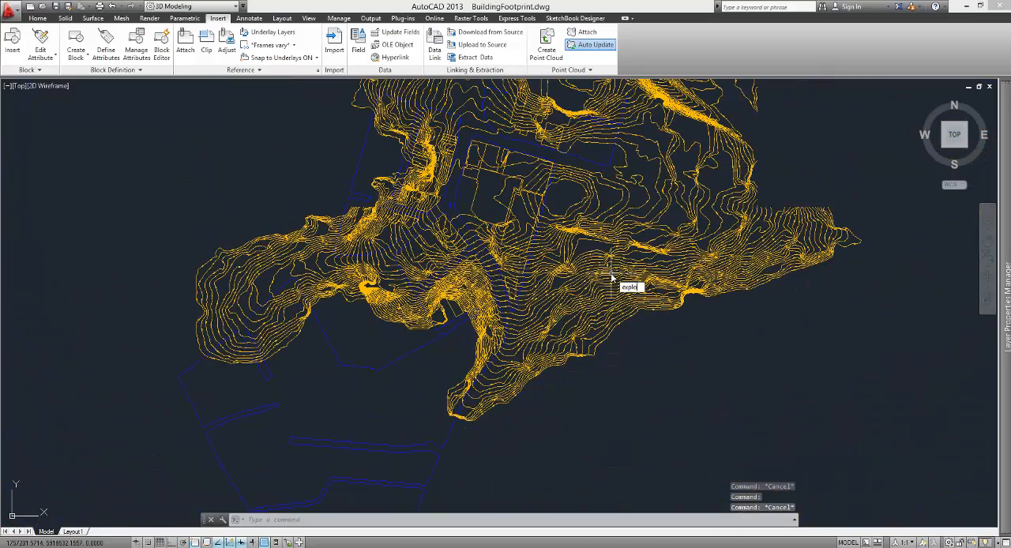
pyautogui.press('Return')
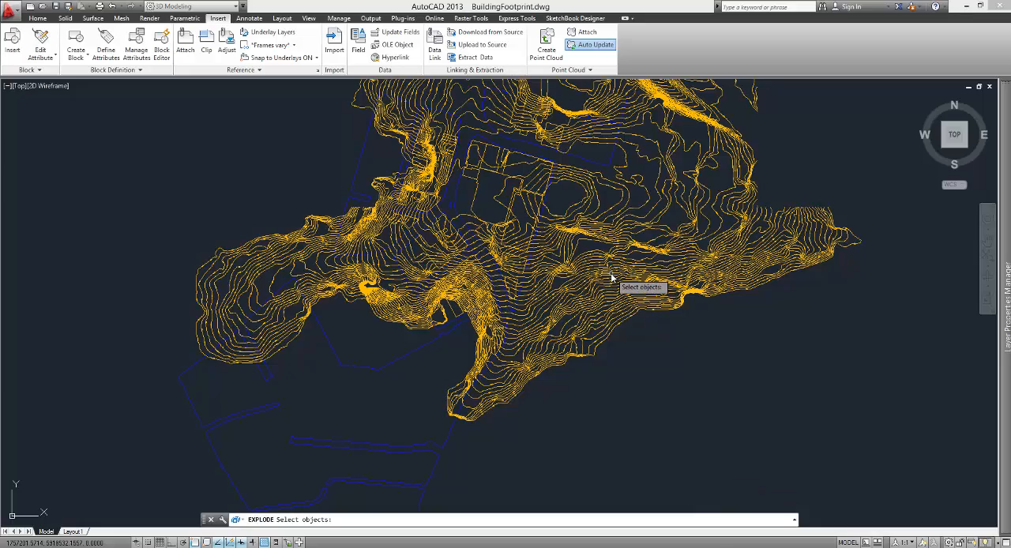
pyautogui.click(612, 276)
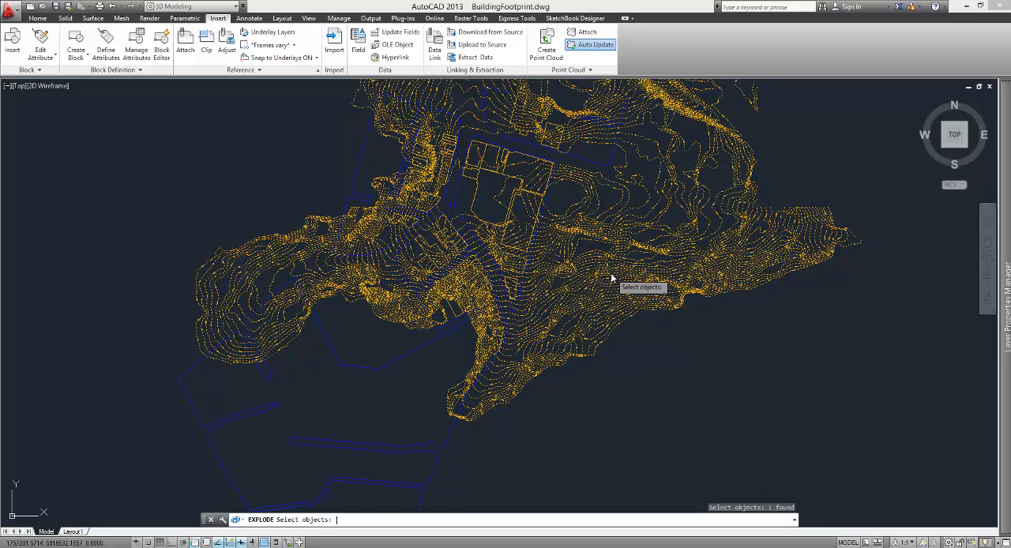
pyautogui.press('Return')
# Step: Select individual contour lines up close to check that the exploded contours are separate objects
pyautogui.scroll(5, 598, 280)
pyautogui.click(588, 251)
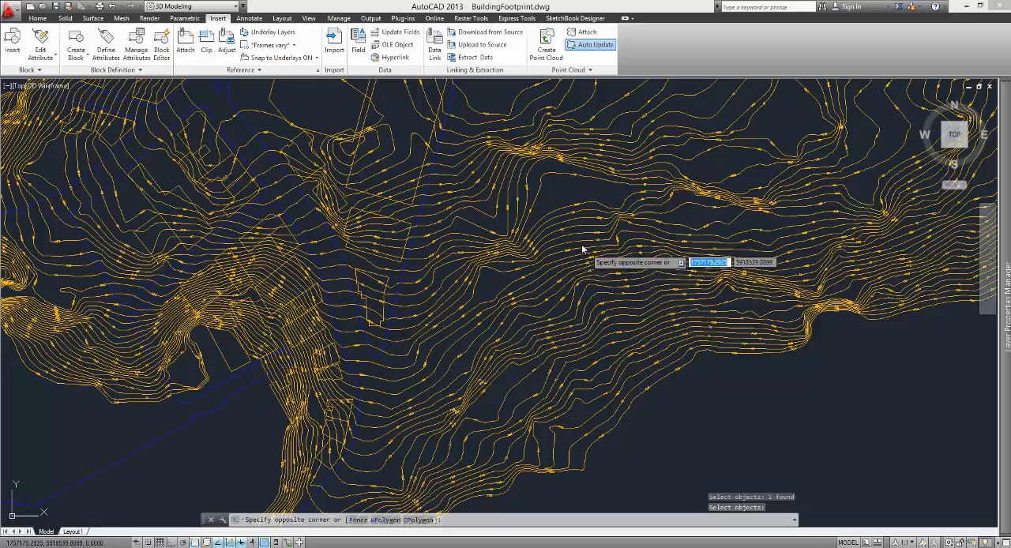
pyautogui.scroll(-4, 443, 308)
pyautogui.scroll(9, 444, 307)
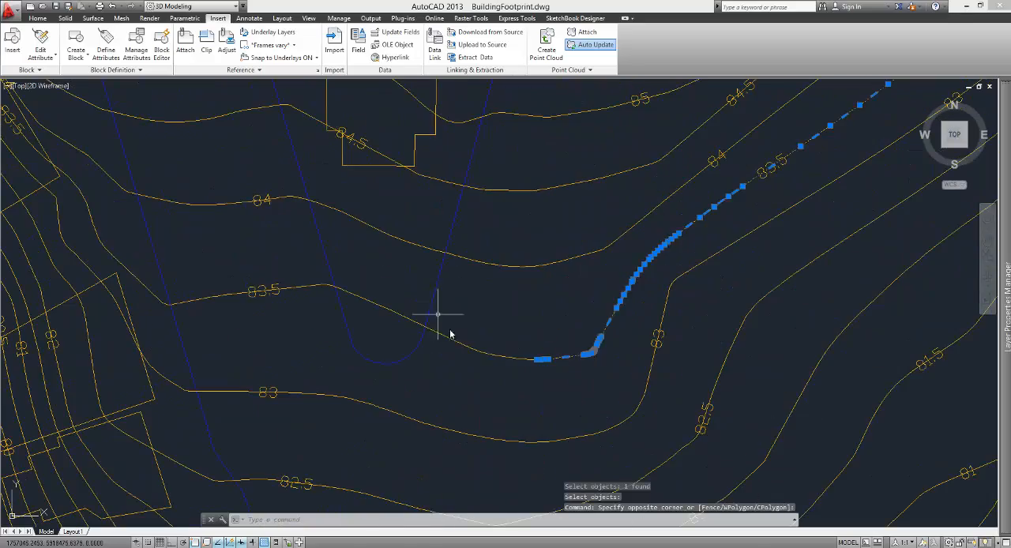
pyautogui.press('Escape')
pyautogui.click(521, 376)
pyautogui.click(505, 352)
pyautogui.press('Escape')
pyautogui.click(579, 374)
pyautogui.click(558, 340)
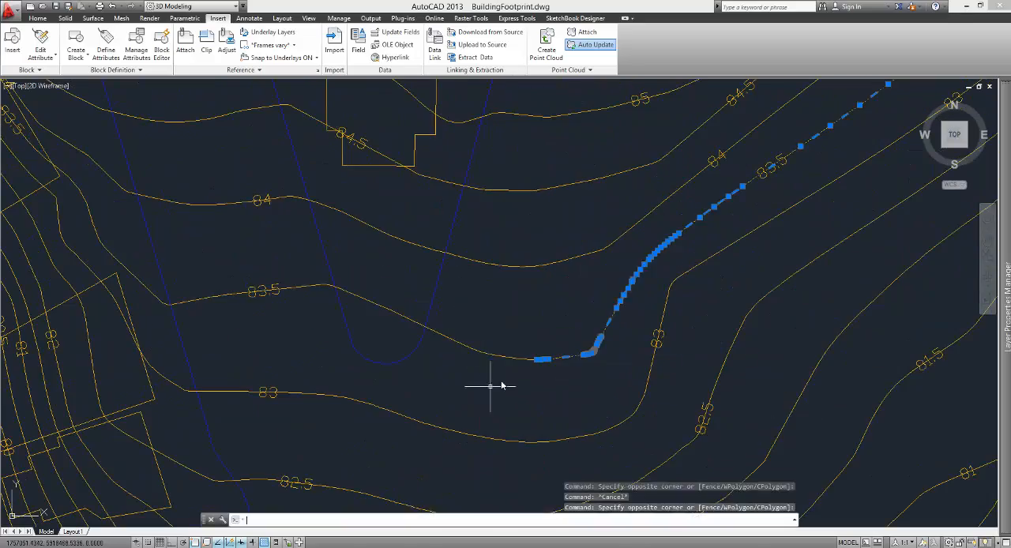
pyautogui.scroll(-8, 541, 327)
pyautogui.scroll(-2, 340, 312)
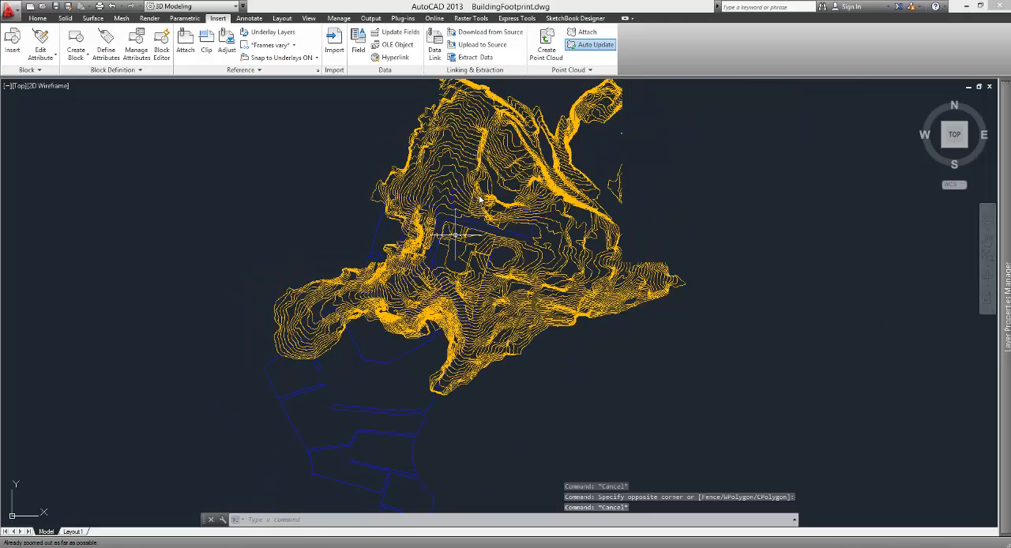
# Step: Make layer 0 the current layer
pyautogui.click(36, 20)
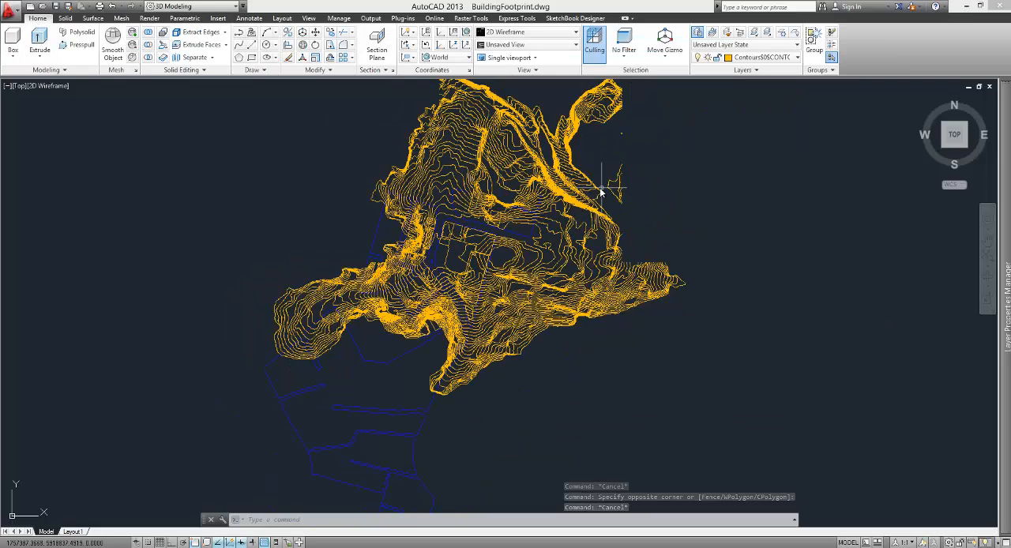
pyautogui.click(778, 58)
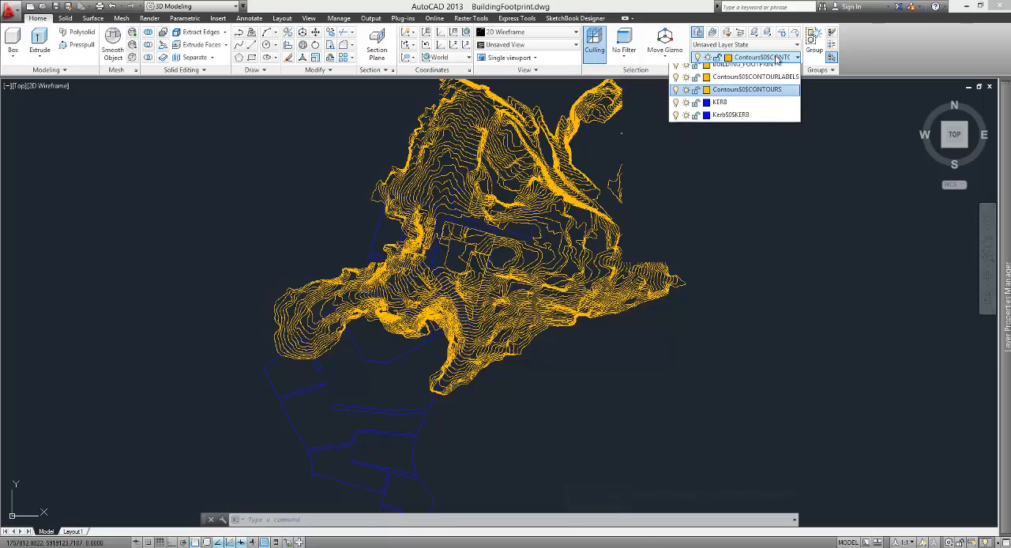
pyautogui.click(725, 72)
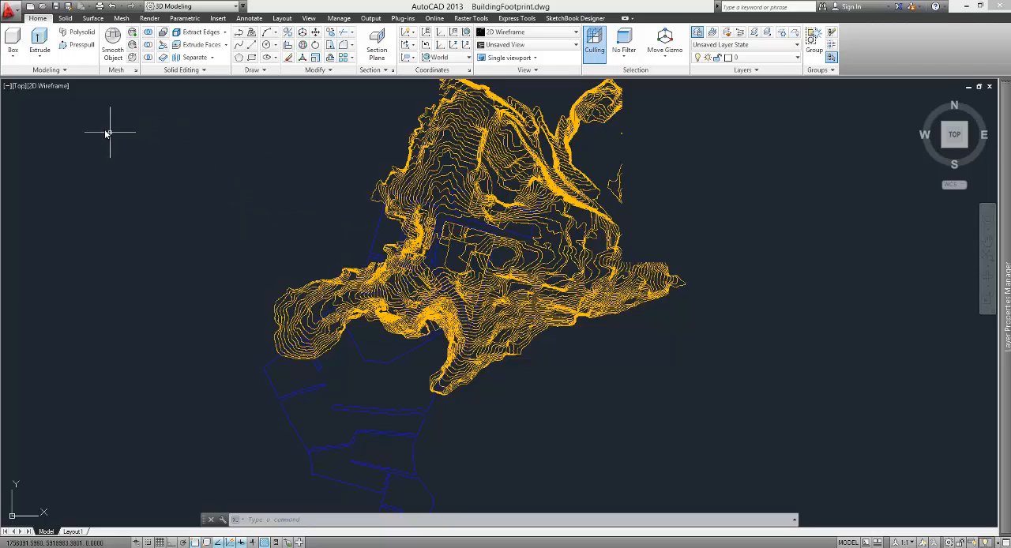
# Step: Draw a rectangle around the central buildings and surrounding contours as the boundary of the site area
pyautogui.click(252, 62)
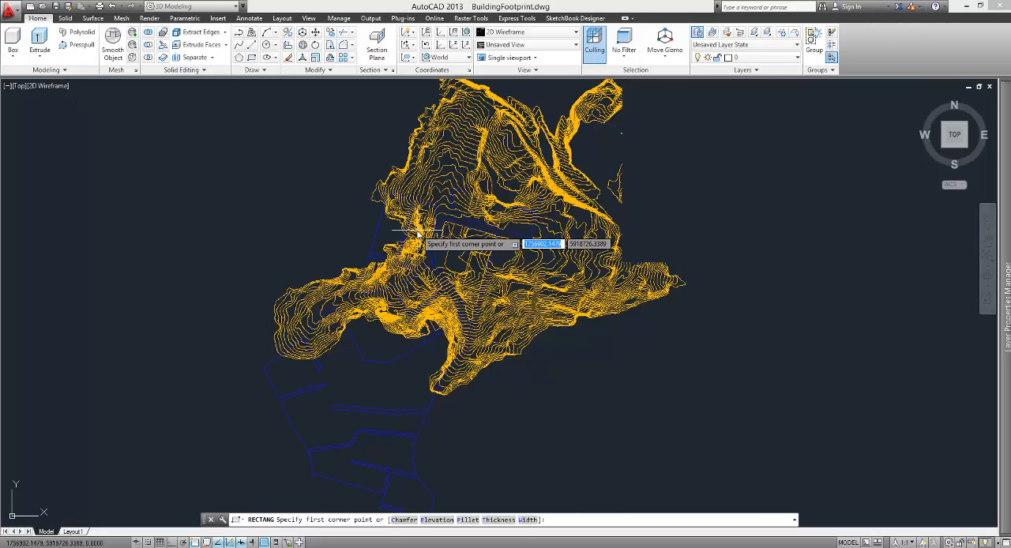
pyautogui.scroll(2, 414, 224)
pyautogui.click(412, 172)
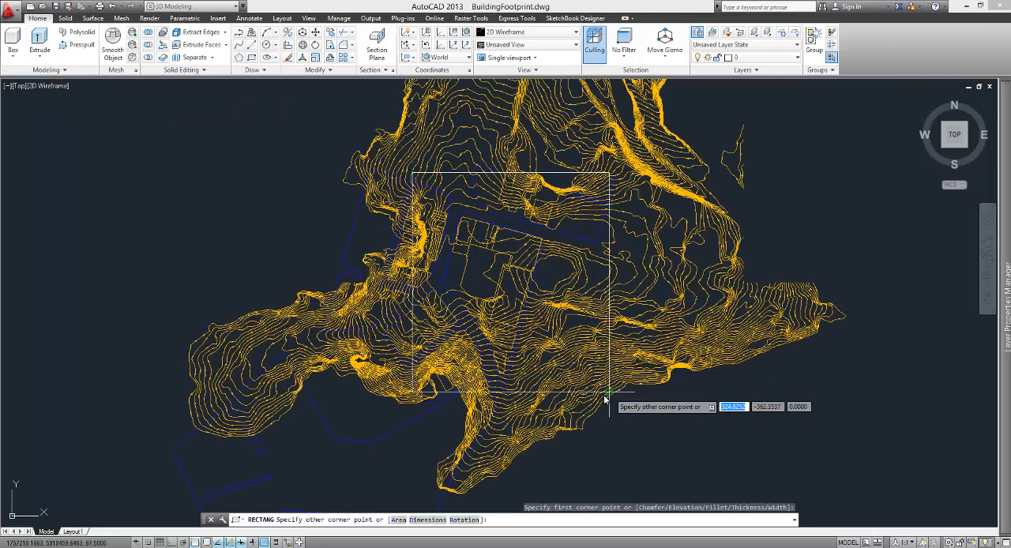
pyautogui.click(553, 384)
pyautogui.scroll(4, 462, 300)
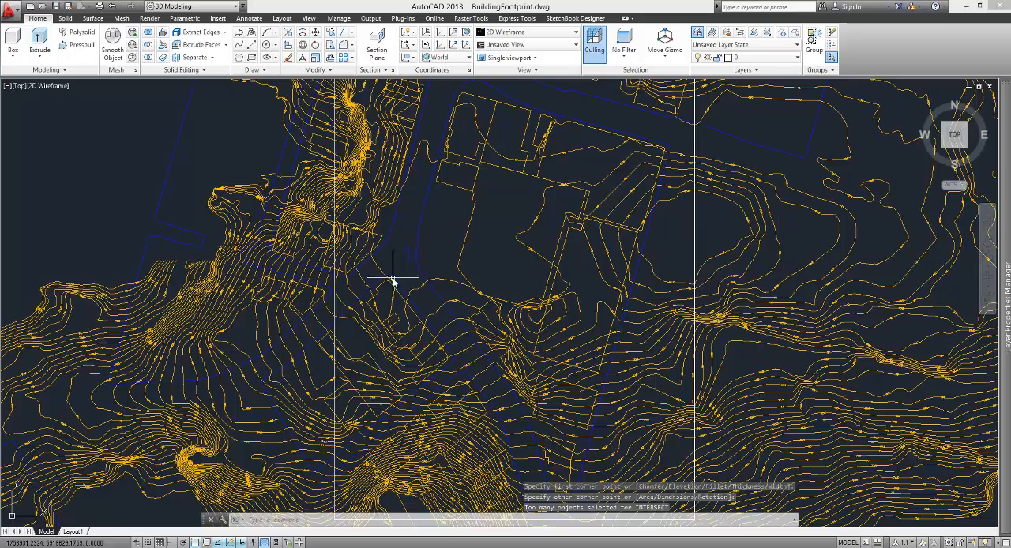
pyautogui.scroll(-6, 392, 279)
pyautogui.press('Escape')
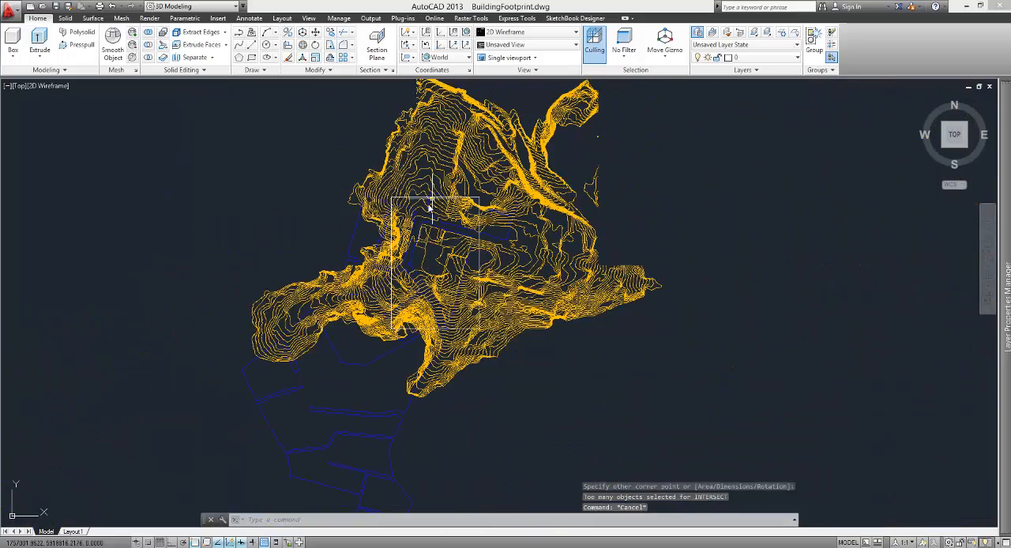
# Step: Trim the contours, footprints and kerbs that extend north of the site rectangle, using the rectangle as the cutting edge
pyautogui.scroll(8, 429, 205)
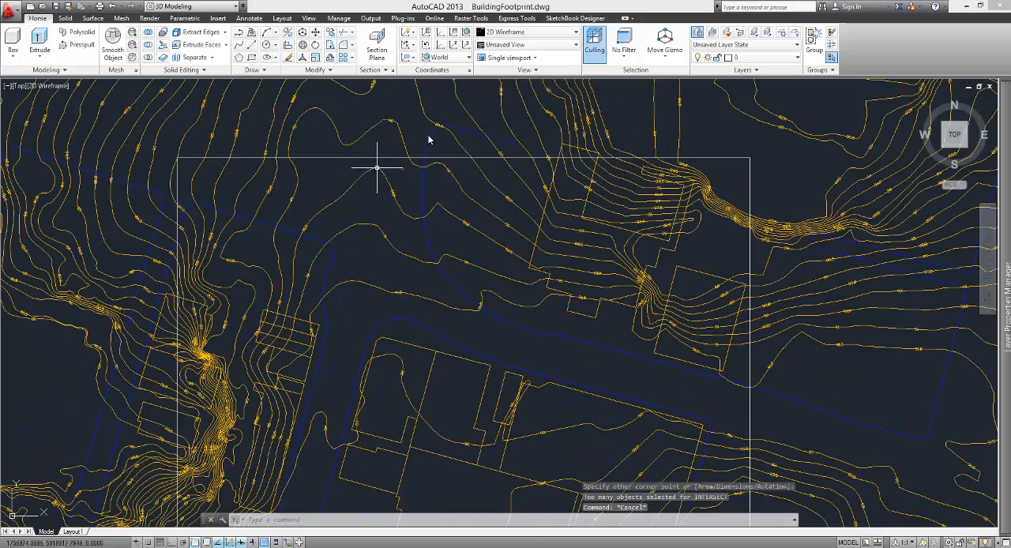
pyautogui.write('tim')
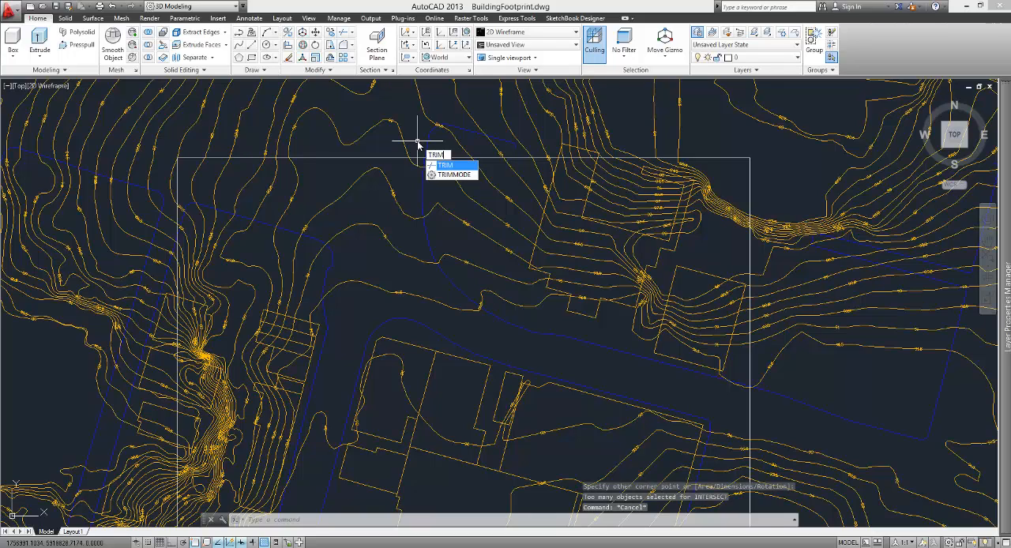
pyautogui.click(447, 166)
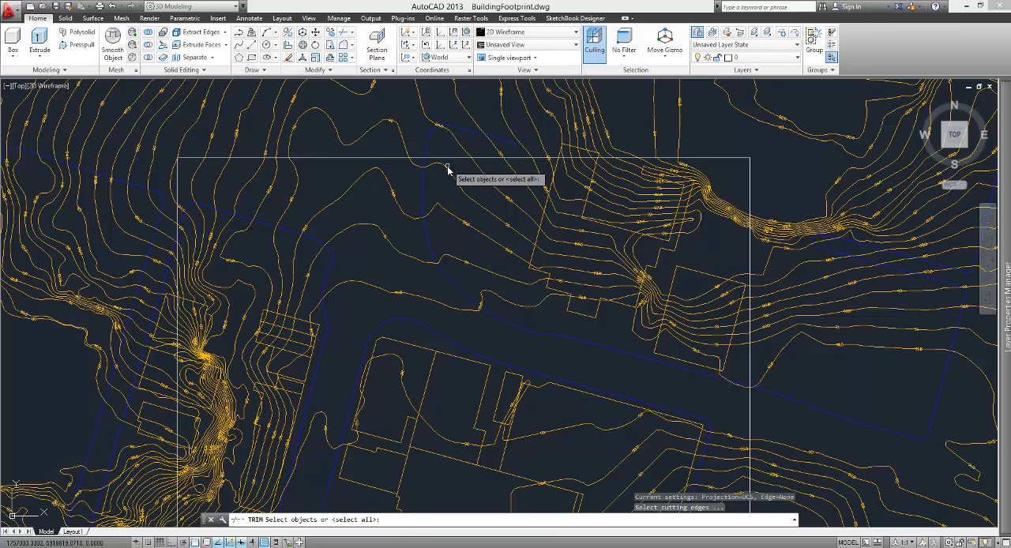
pyautogui.click(455, 161)
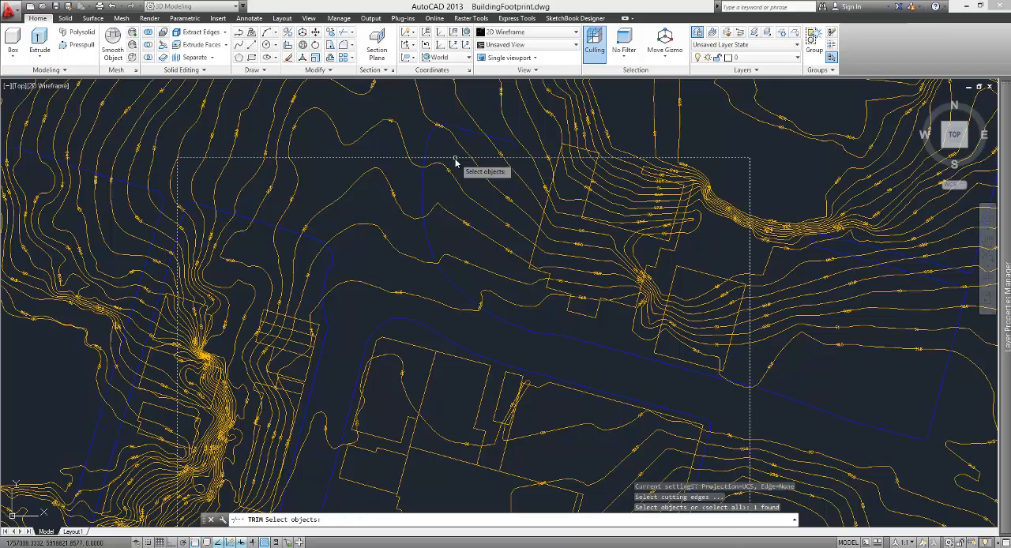
pyautogui.press('Return')
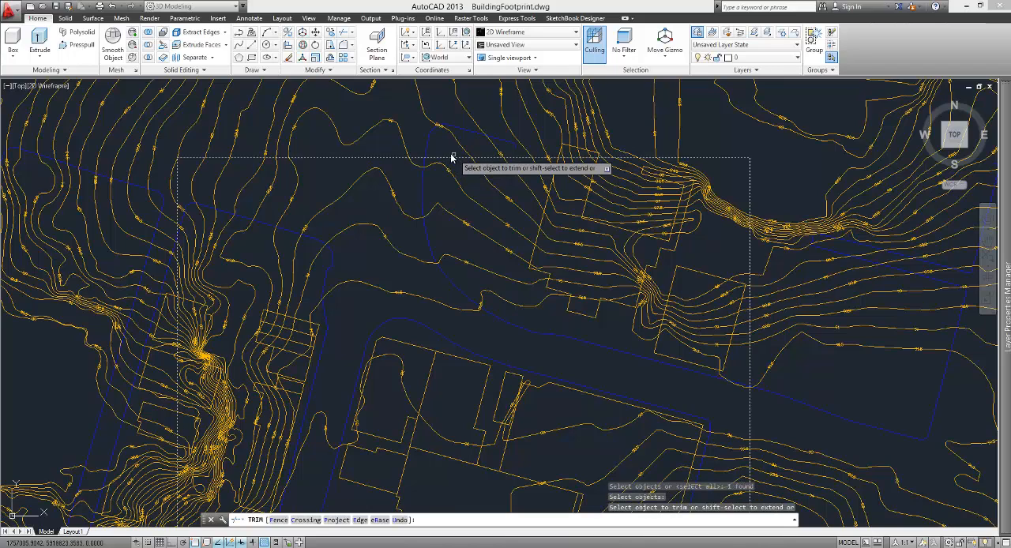
pyautogui.click(427, 147)
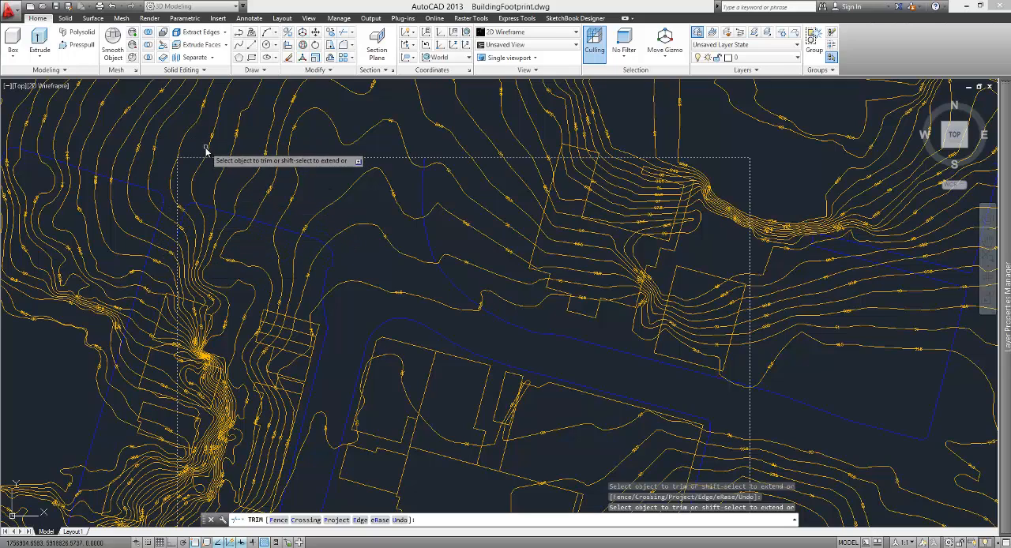
pyautogui.click(270, 147)
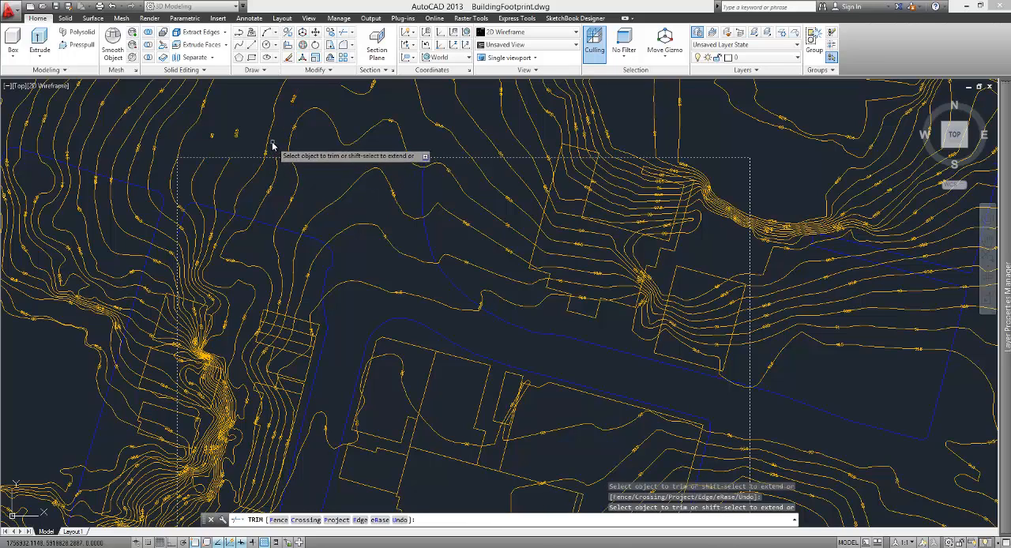
pyautogui.click(551, 151)
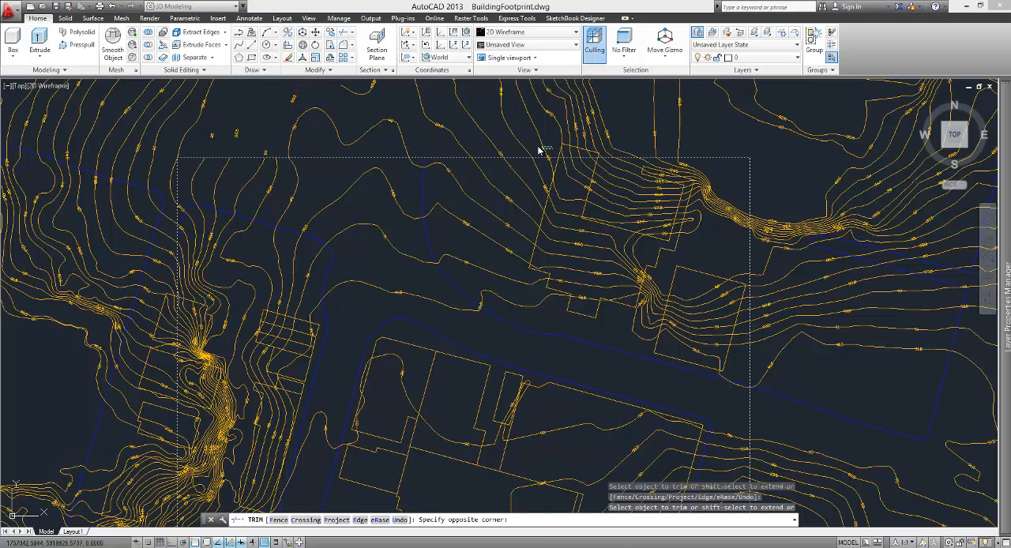
pyautogui.click(279, 146)
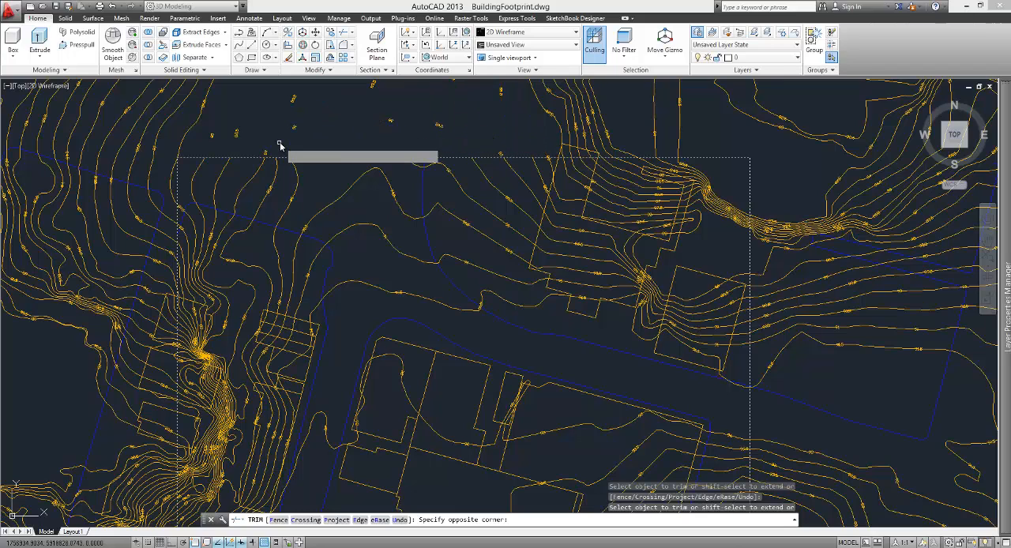
pyautogui.click(694, 144)
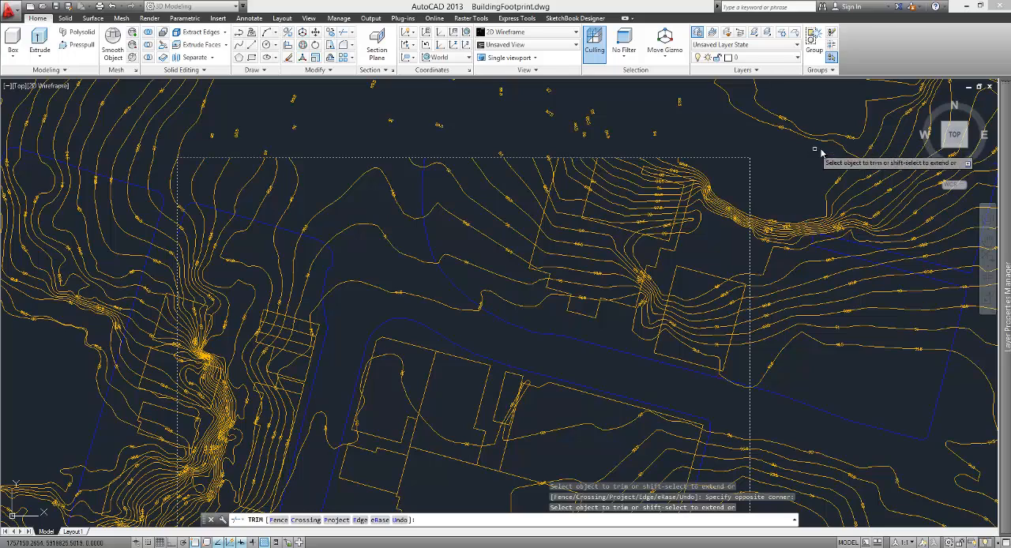
# Step: Trim the contours, footprints and kerbs crossing the upper and middle parts of the site rectangle's east edge
pyautogui.click(784, 378)
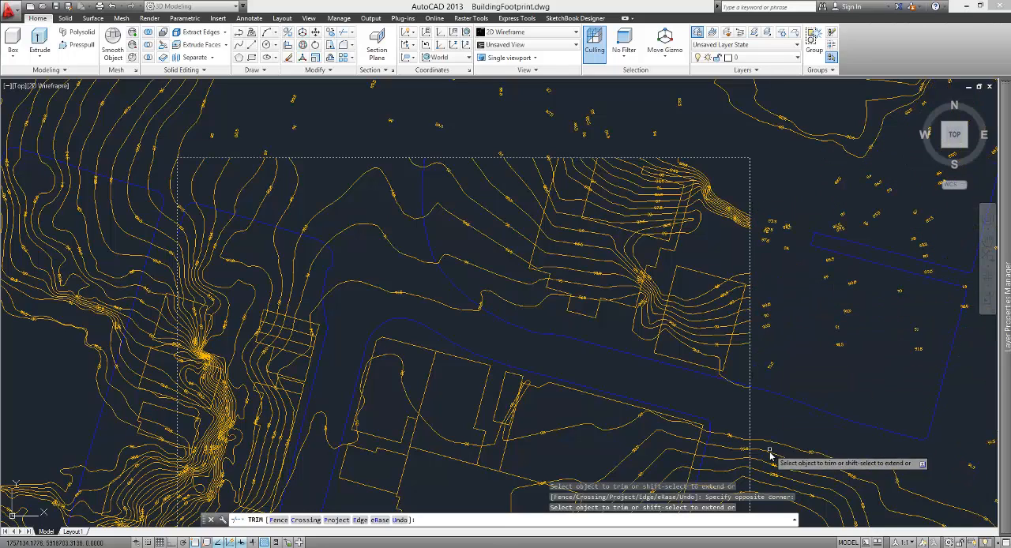
pyautogui.click(757, 379)
pyautogui.scroll(-6, 714, 208)
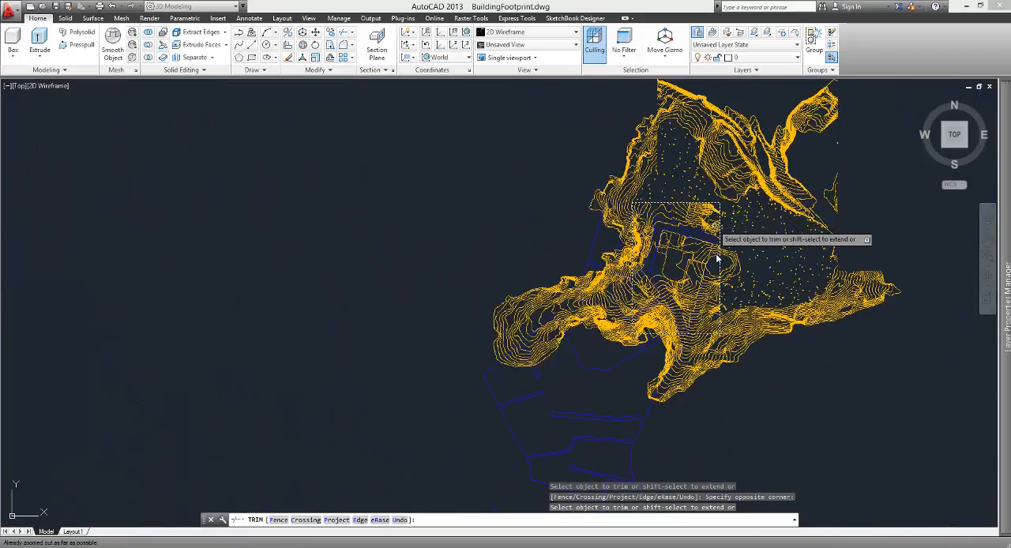
pyautogui.scroll(3, 717, 264)
pyautogui.click(751, 331)
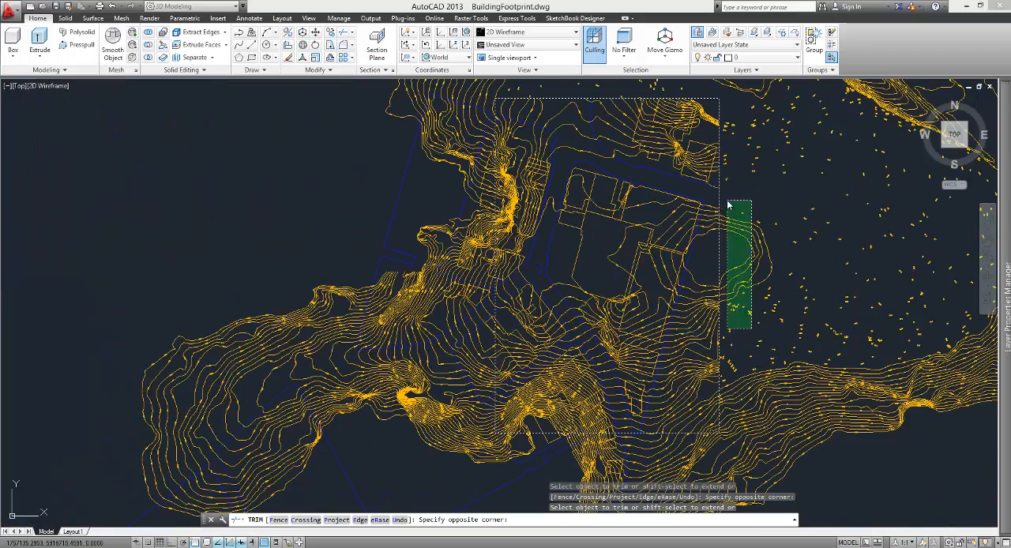
pyautogui.click(728, 205)
pyautogui.scroll(-2, 755, 271)
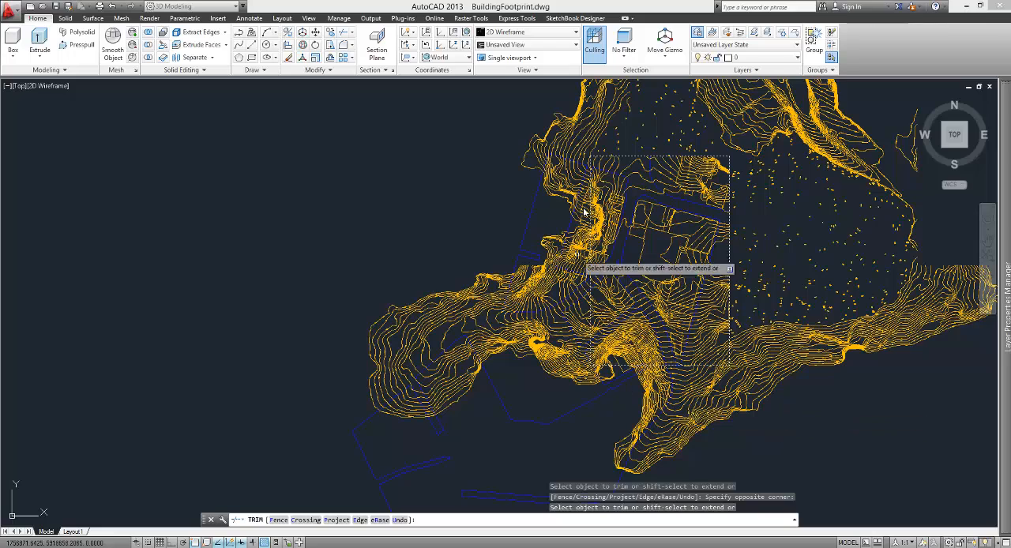
# Step: Trim the contours crossing the northernmost part of the site rectangle's west edge
pyautogui.scroll(2, 604, 111)
pyautogui.click(569, 180)
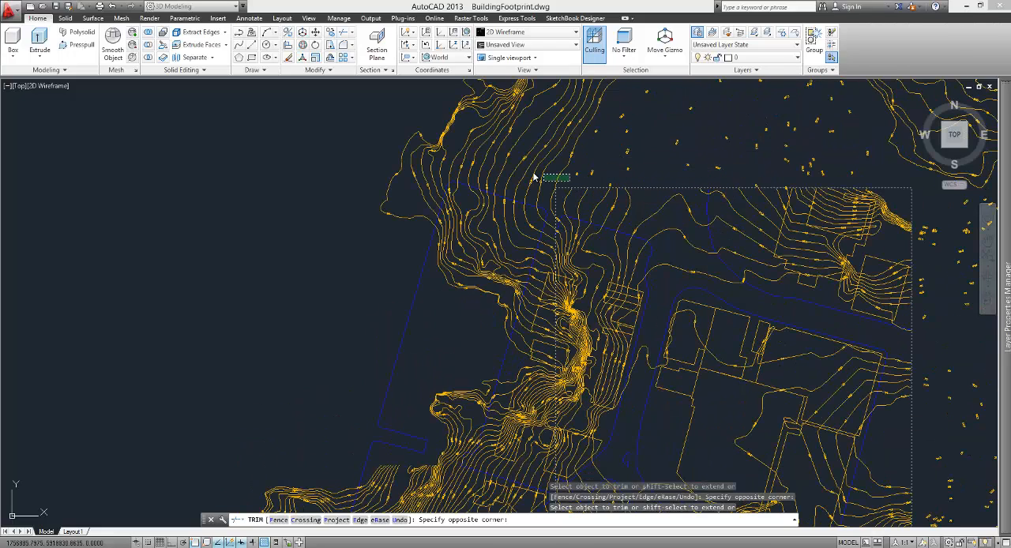
pyautogui.click(472, 170)
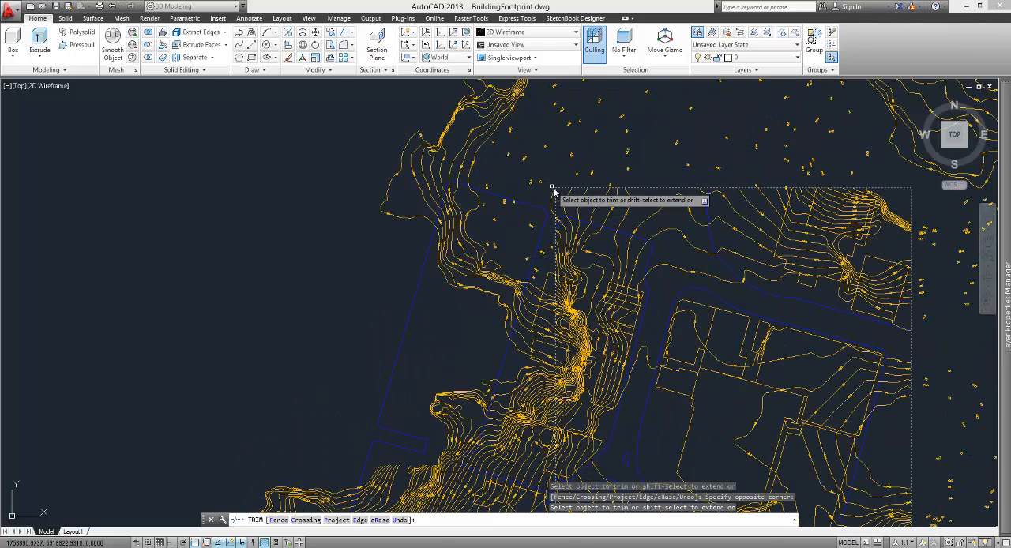
pyautogui.scroll(2, 551, 204)
pyautogui.scroll(3, 551, 204)
pyautogui.scroll(-4, 556, 187)
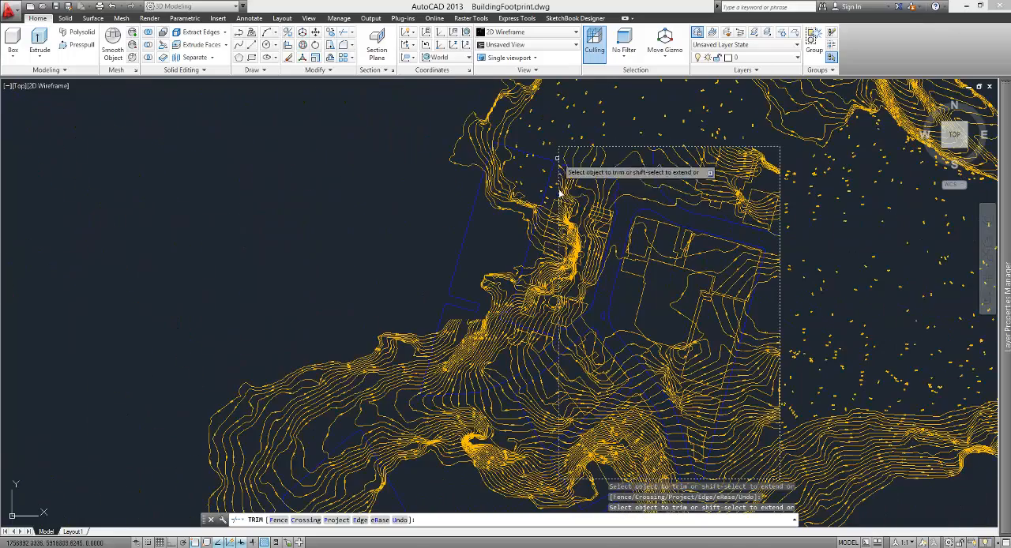
# Step: Trim the contours, footprints and kerbs crossing the middle and lower parts of the site rectangle's west edge
pyautogui.scroll(2, 557, 183)
pyautogui.click(558, 172)
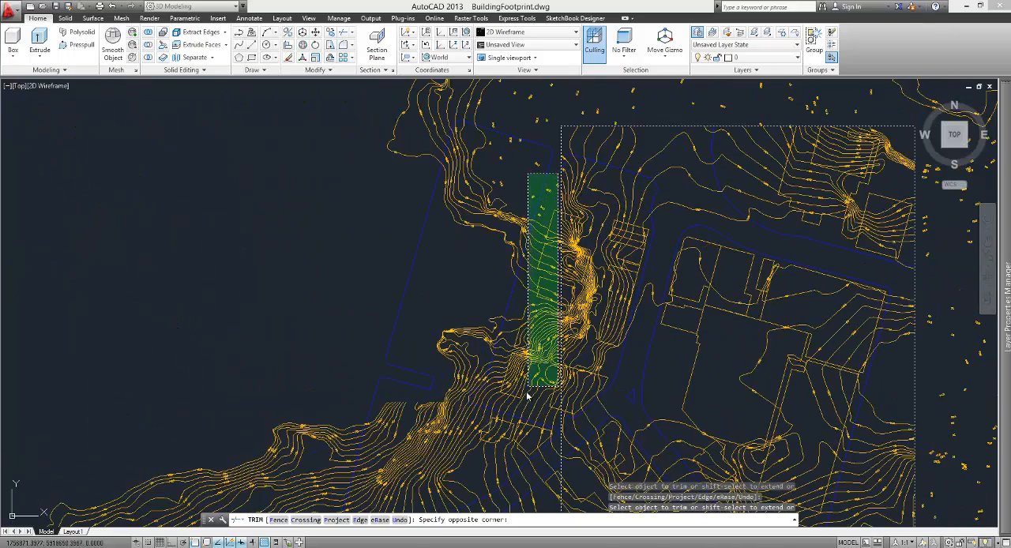
pyautogui.click(387, 330)
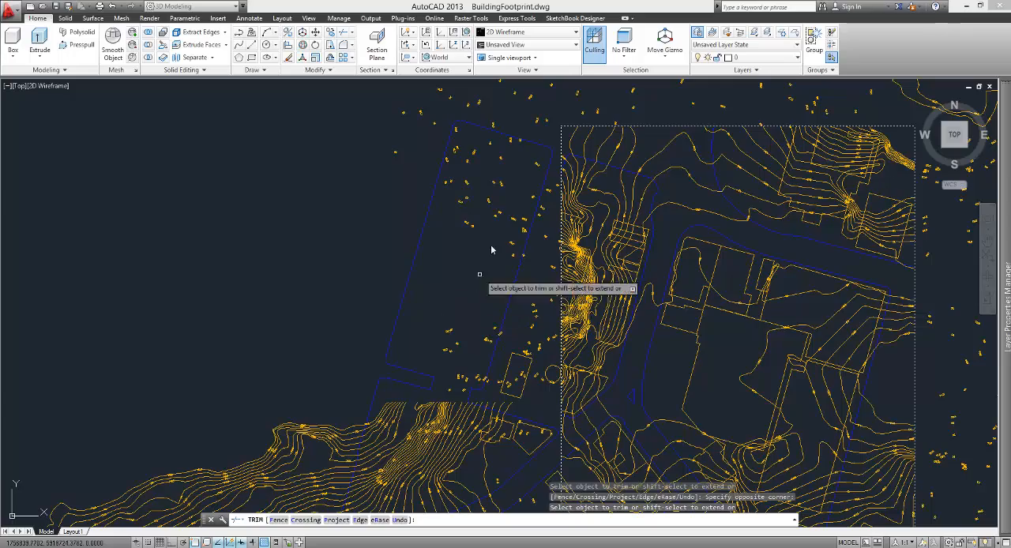
pyautogui.scroll(-2, 492, 256)
pyautogui.click(506, 199)
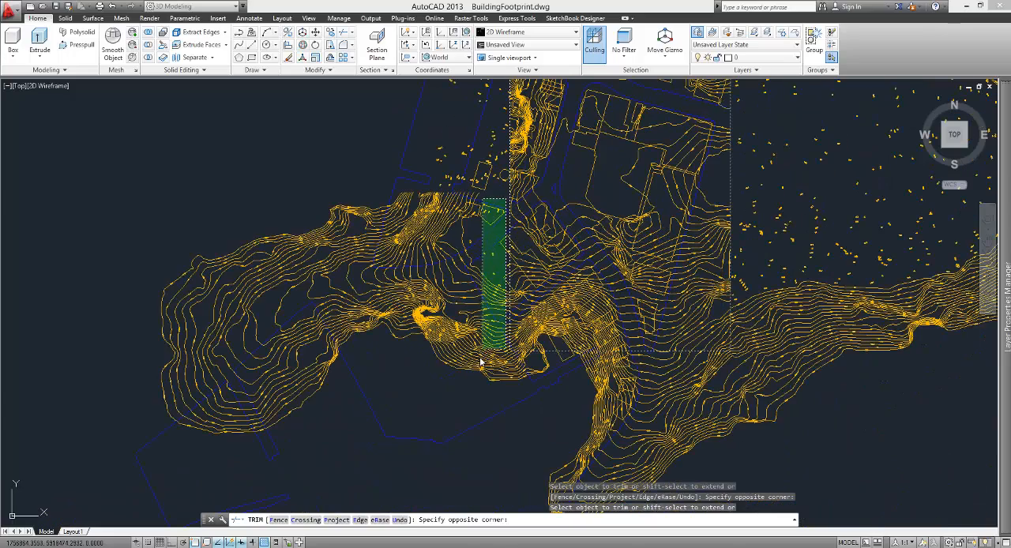
pyautogui.click(397, 367)
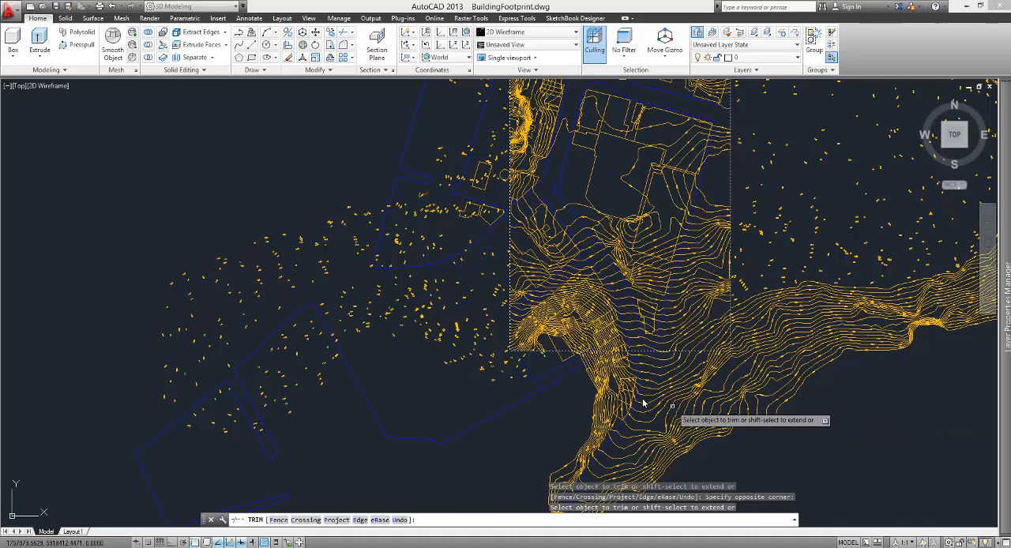
# Step: Trim the contours, footprints and kerbs extending south past the bottom edge of the site rectangle
pyautogui.scroll(5, 643, 406)
pyautogui.click(686, 301)
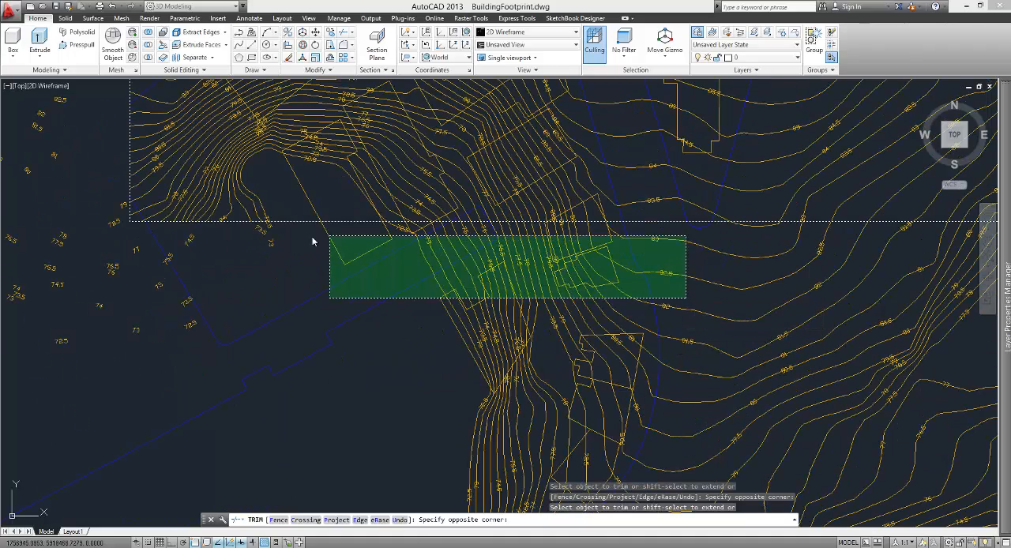
pyautogui.click(150, 229)
pyautogui.scroll(-5, 387, 251)
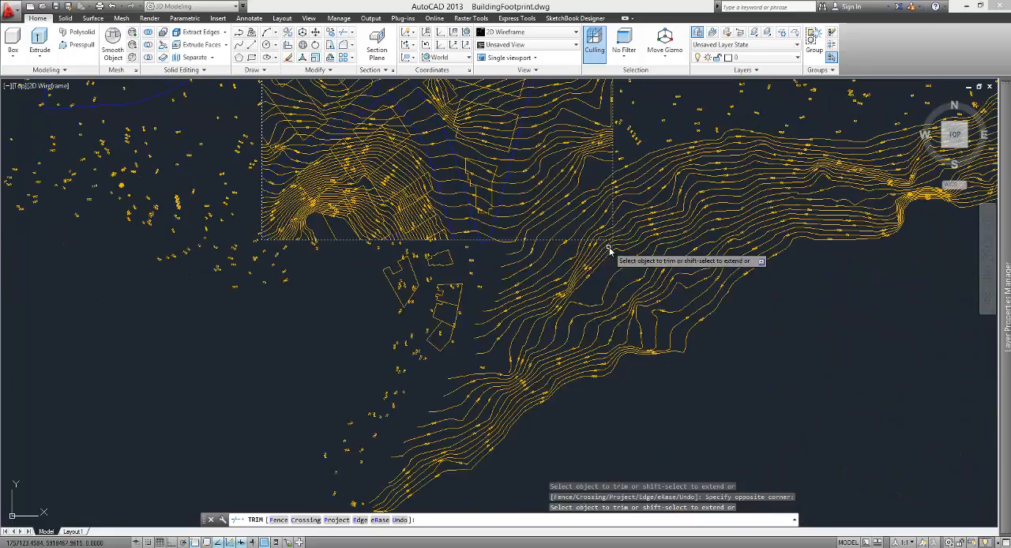
pyautogui.scroll(5, 612, 251)
pyautogui.click(636, 278)
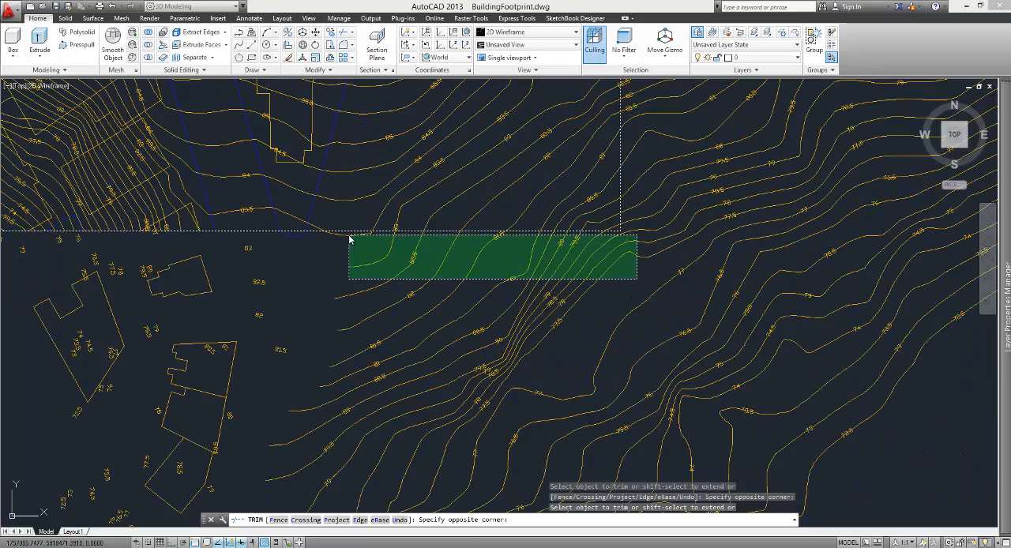
pyautogui.click(349, 238)
# Step: Trim the remaining contours just outside the southeast corner of the site rectangle and end the Trim command
pyautogui.scroll(-5, 368, 356)
pyautogui.scroll(5, 609, 261)
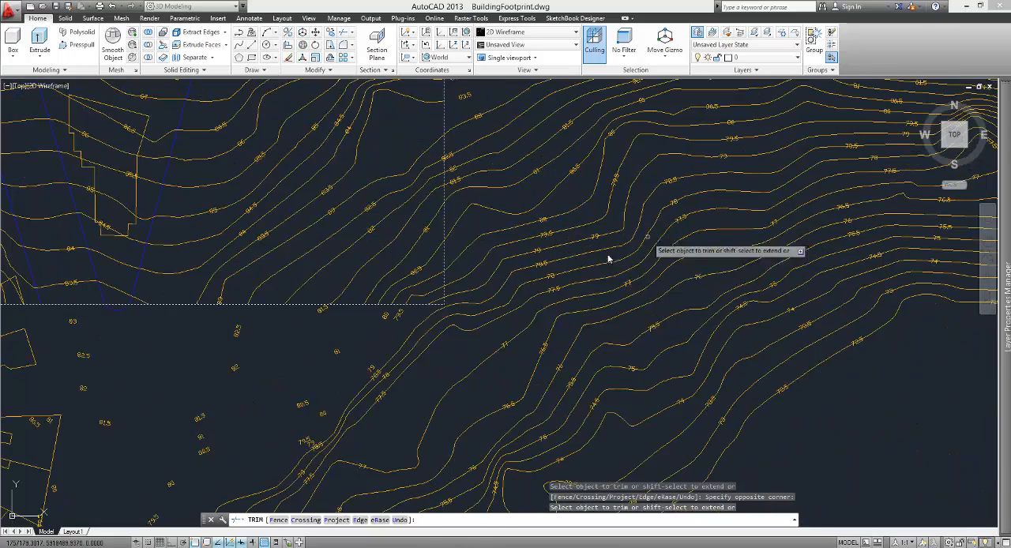
pyautogui.click(463, 324)
pyautogui.click(458, 118)
pyautogui.scroll(-5, 485, 335)
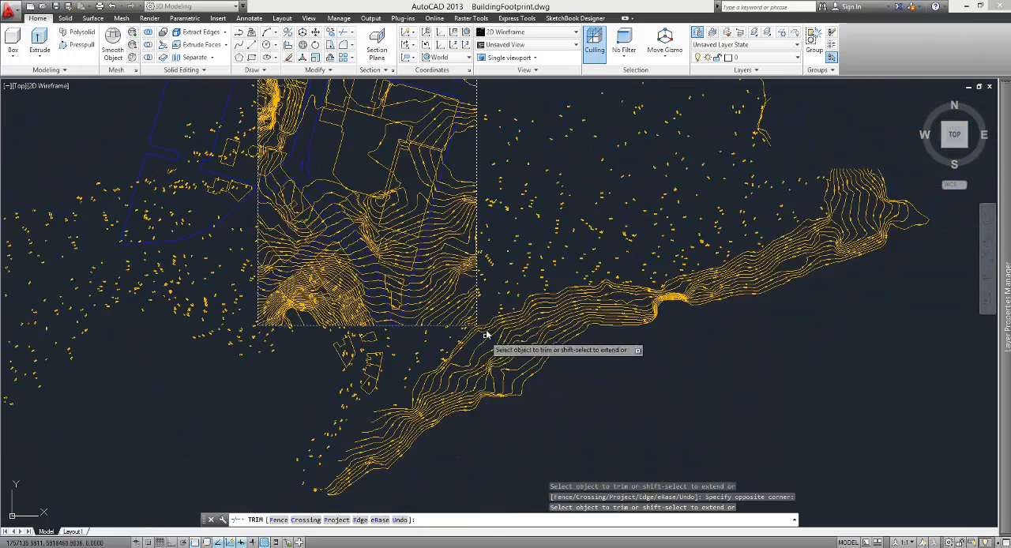
pyautogui.scroll(2, 481, 214)
pyautogui.scroll(-6, 481, 213)
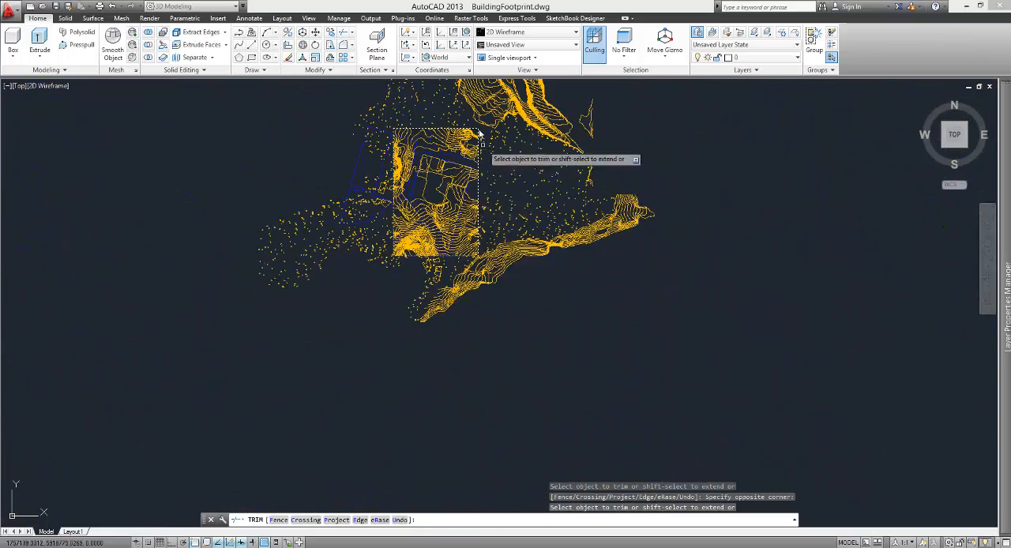
pyautogui.scroll(6, 478, 134)
pyautogui.press('Escape')
# Step: Delete the leftover contours and labels northeast of the site rectangle
pyautogui.scroll(-5, 435, 233)
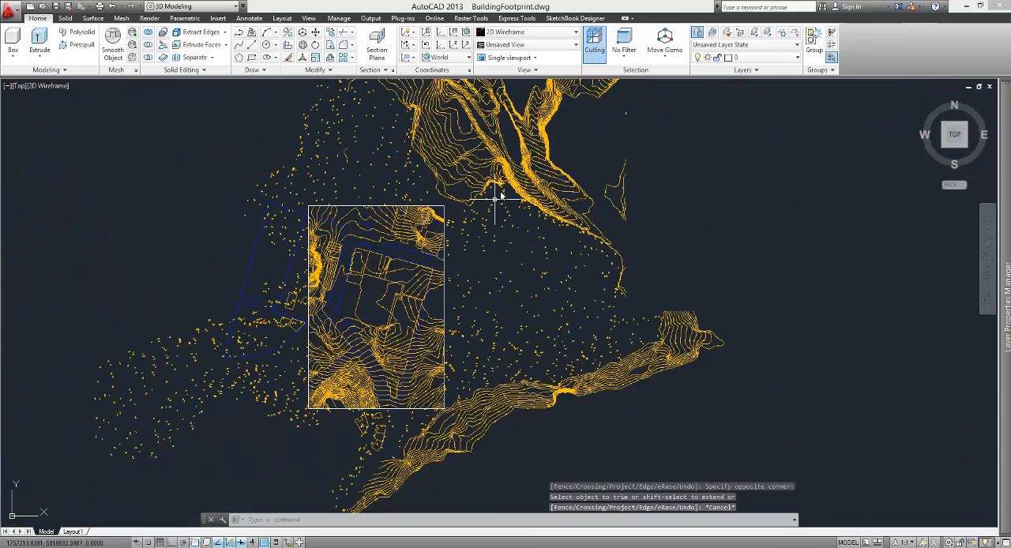
pyautogui.scroll(-2, 498, 195)
pyautogui.click(553, 178)
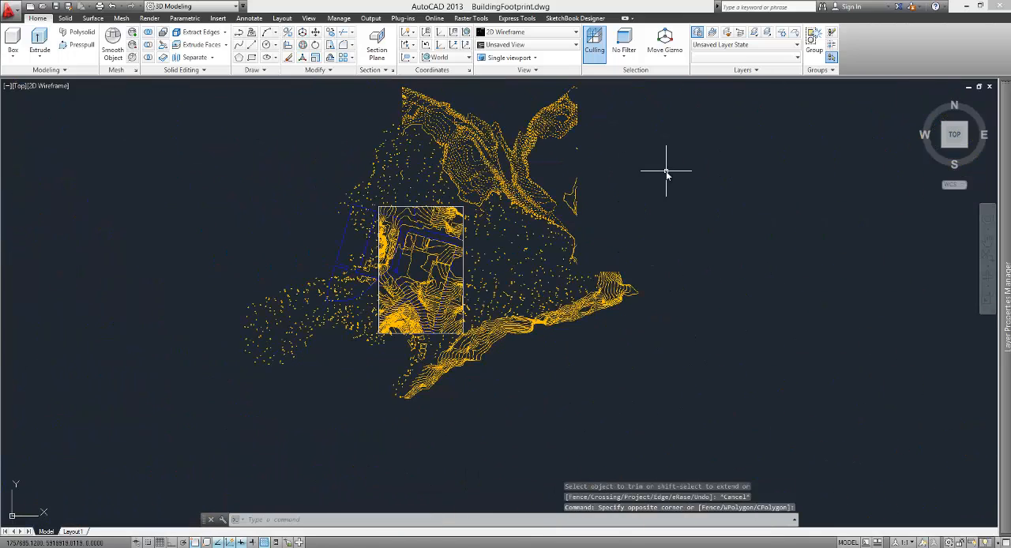
pyautogui.press('Delete')
pyautogui.click(634, 235)
pyautogui.click(506, 119)
pyautogui.press('Delete')
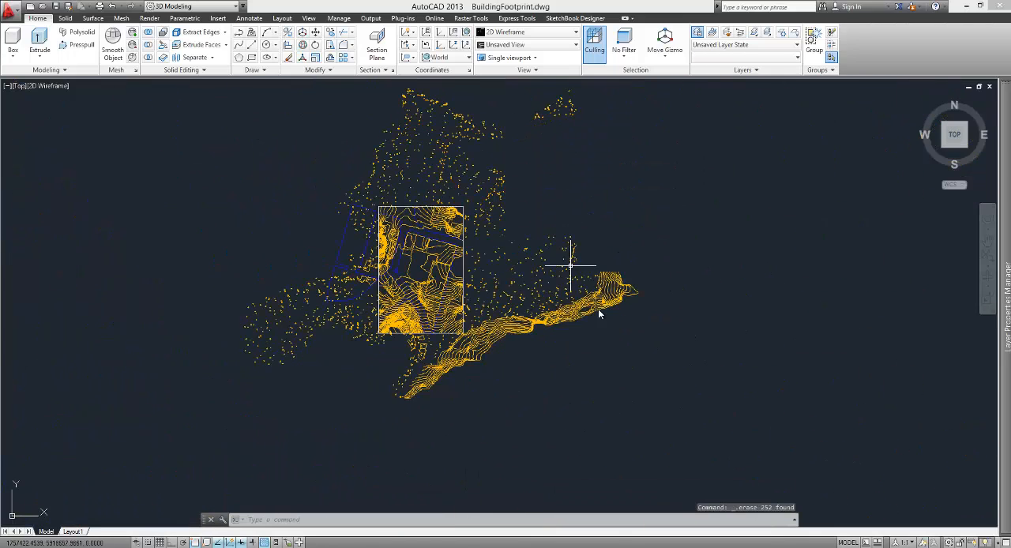
# Step: Delete the contour band southeast of the site rectangle and the footprints and labels directly south of it
pyautogui.click(642, 332)
pyautogui.click(576, 281)
pyautogui.press('Delete')
pyautogui.click(462, 409)
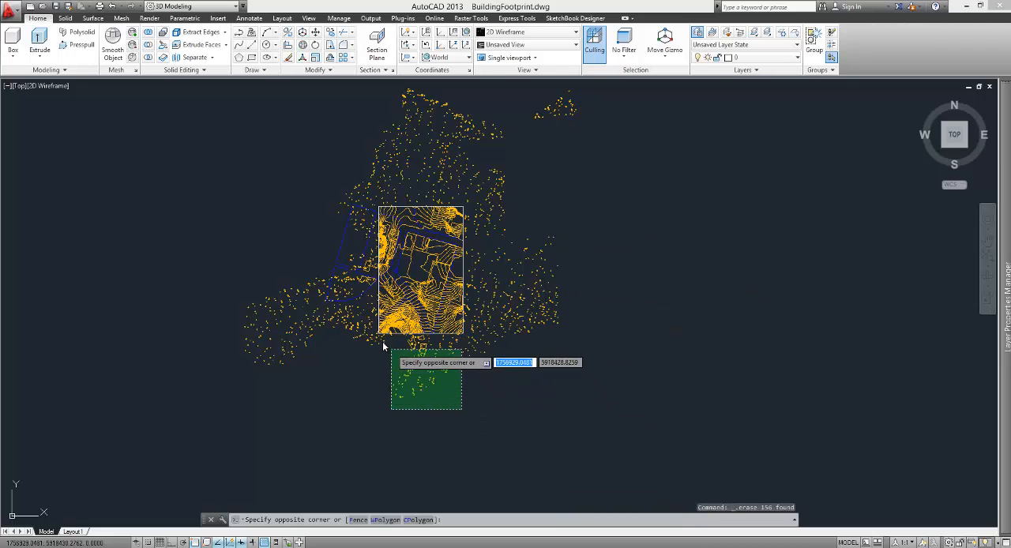
pyautogui.click(372, 337)
pyautogui.press('Delete')
# Step: Delete the kerbs, footprints and scattered contour labels lying west of the site rectangle
pyautogui.scroll(4, 359, 349)
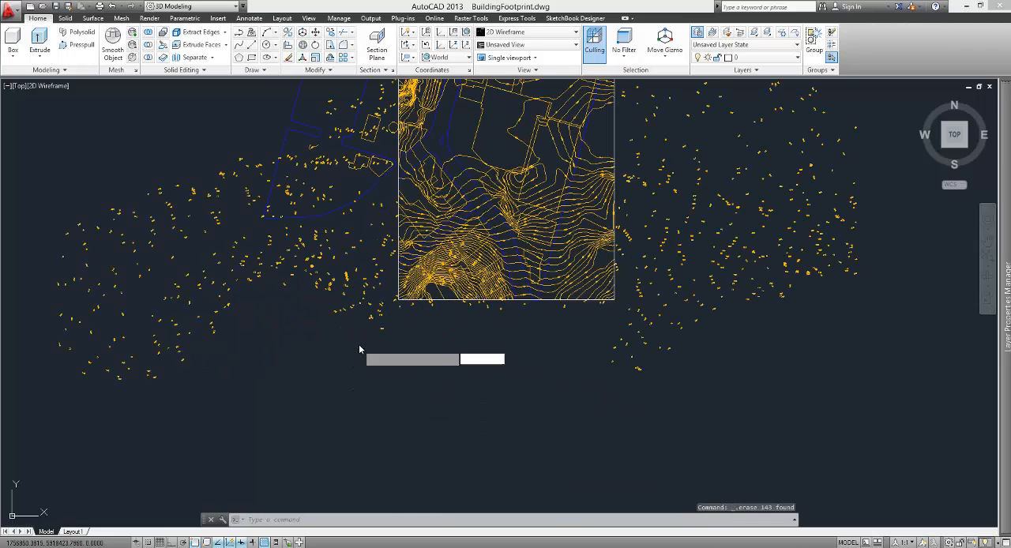
pyautogui.click(360, 346)
pyautogui.click(242, 122)
pyautogui.press('Delete')
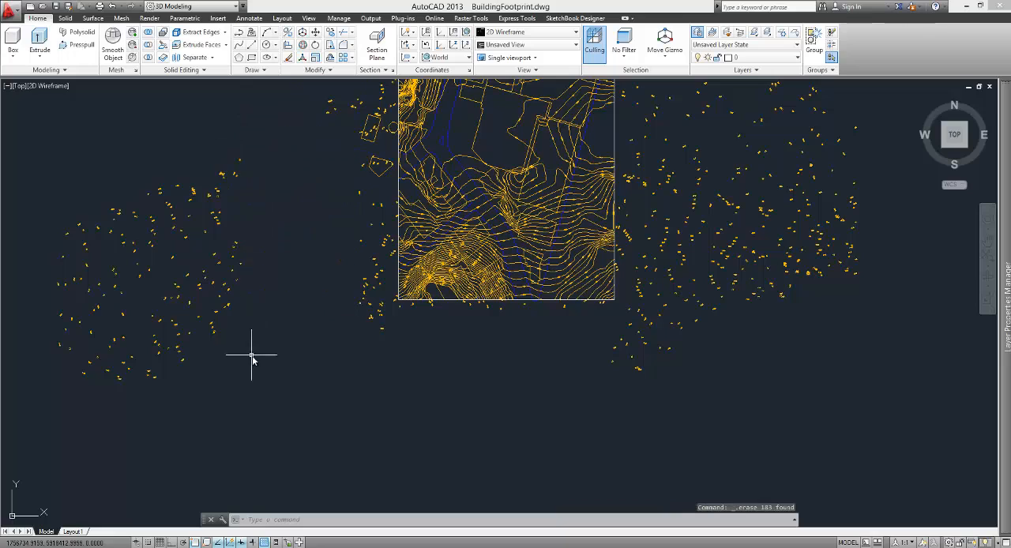
pyautogui.scroll(-4, 407, 309)
pyautogui.click(156, 217)
pyautogui.press('Delete')
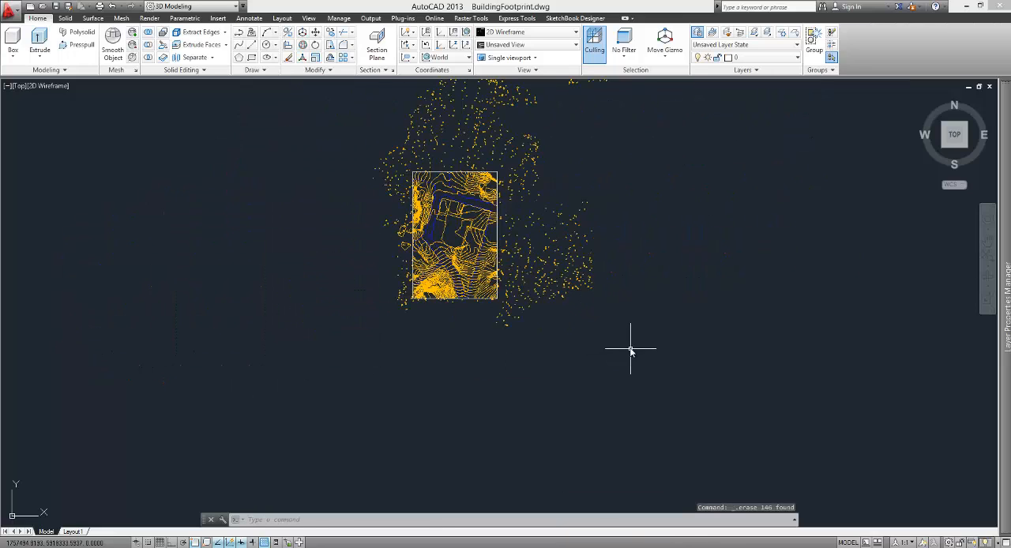
# Step: Delete the scattered contour labels east of the site rectangle and those in the nearer area north of it
pyautogui.click(630, 344)
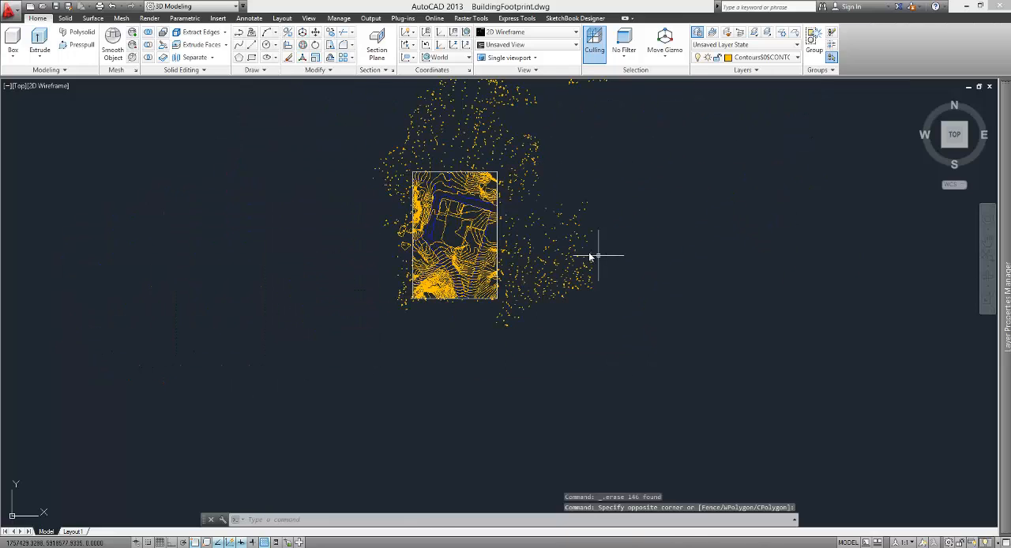
pyautogui.click(515, 180)
pyautogui.press('Delete')
pyautogui.click(395, 112)
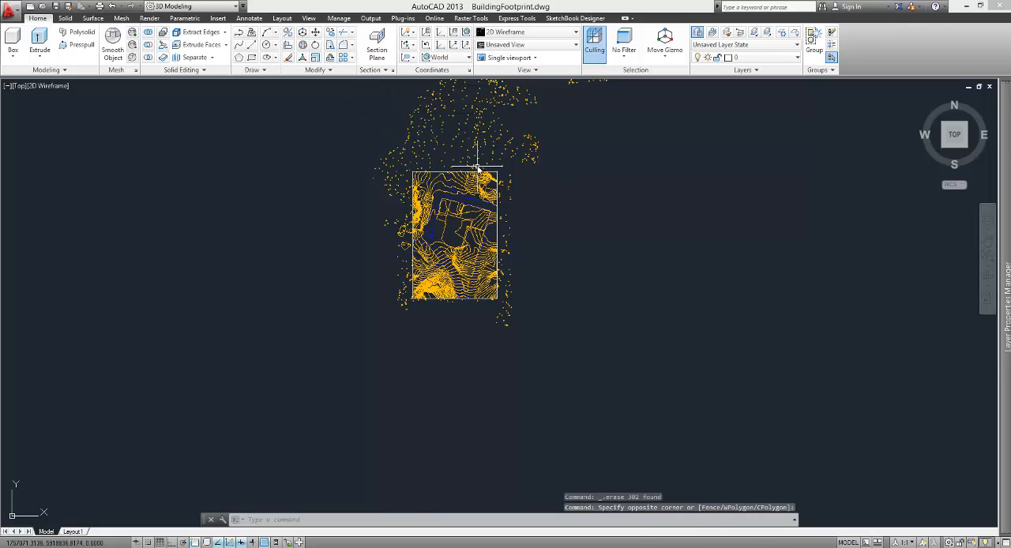
pyautogui.click(431, 147)
pyautogui.press('Delete')
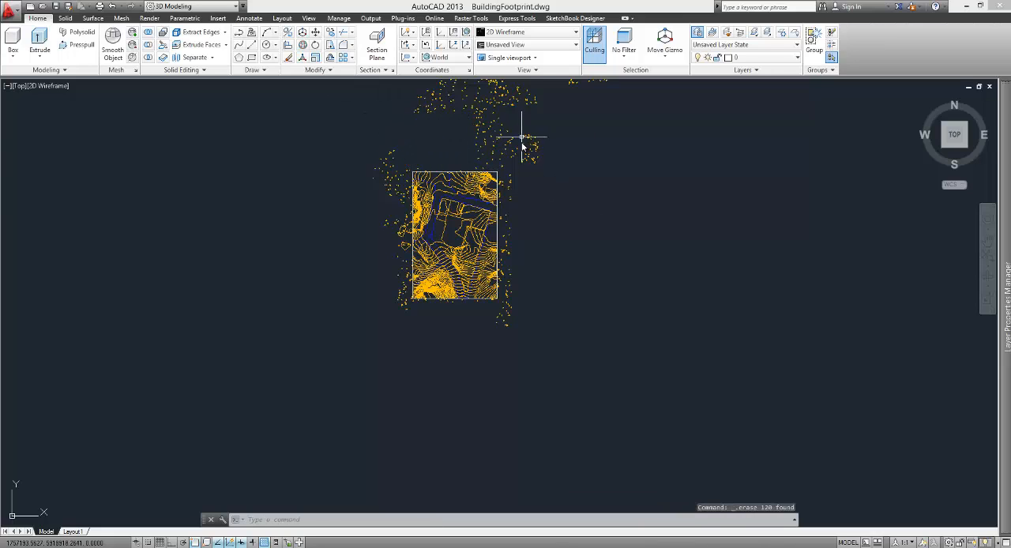
pyautogui.click(444, 119)
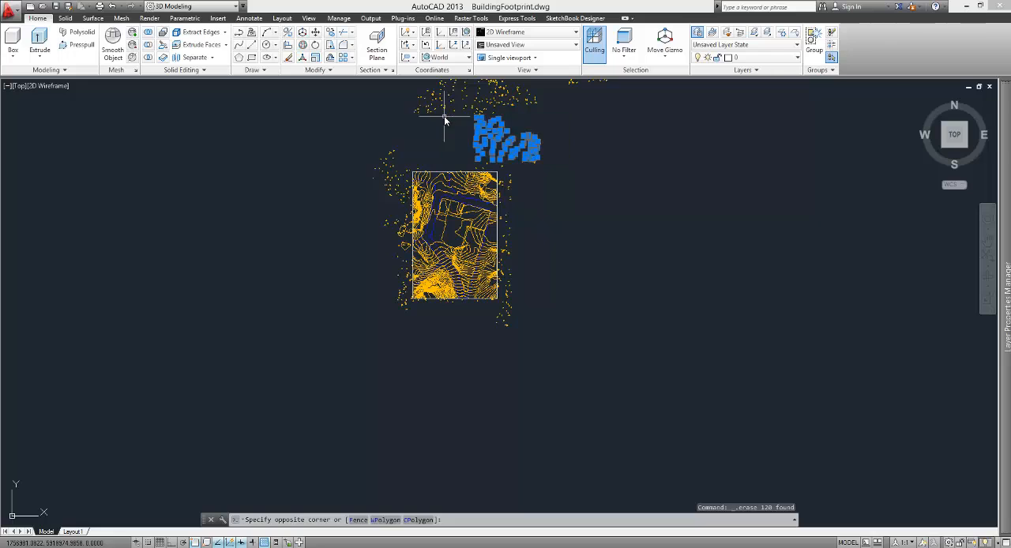
pyautogui.press('Delete')
# Step: Delete the remaining groups of contour labels farther north of the site rectangle
pyautogui.scroll(-1, 489, 310)
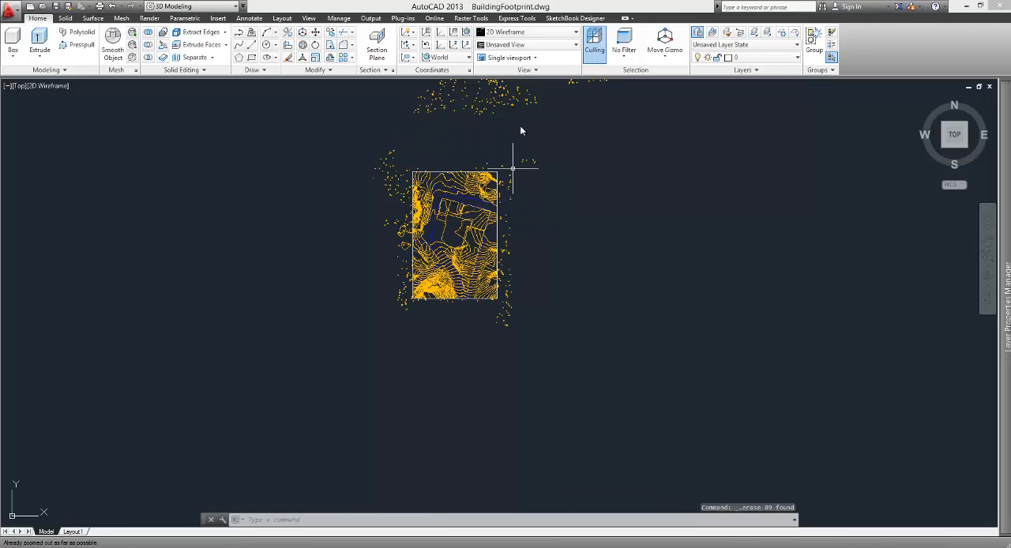
pyautogui.moveTo(515, 127); pyautogui.dragTo(500, 230, button='middle')
pyautogui.click(646, 237)
pyautogui.click(372, 117)
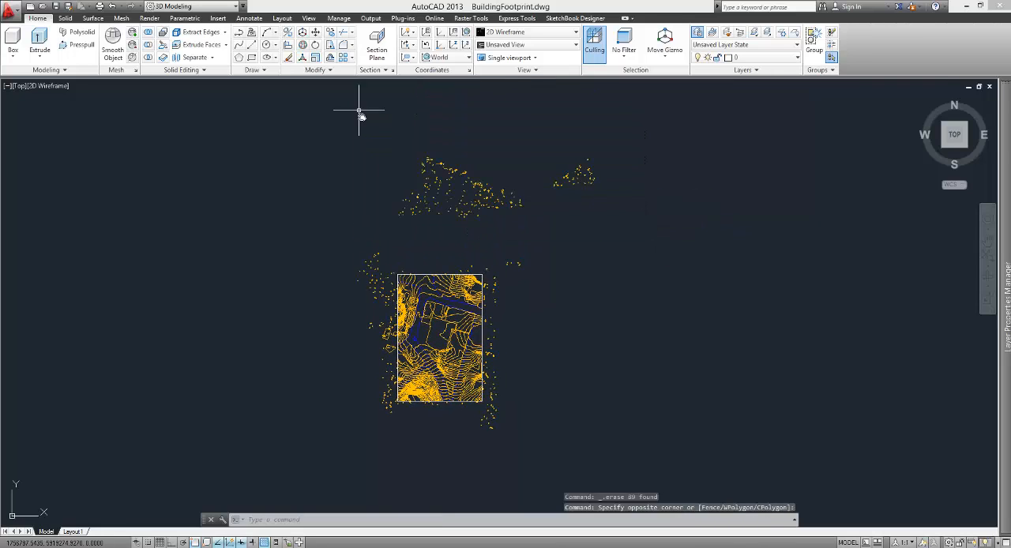
pyautogui.press('Delete')
# Step: Delete the strip of contour labels along the outside of the site rectangle's east edge
pyautogui.scroll(4, 558, 443)
pyautogui.scroll(-2, 546, 424)
pyautogui.click(591, 423)
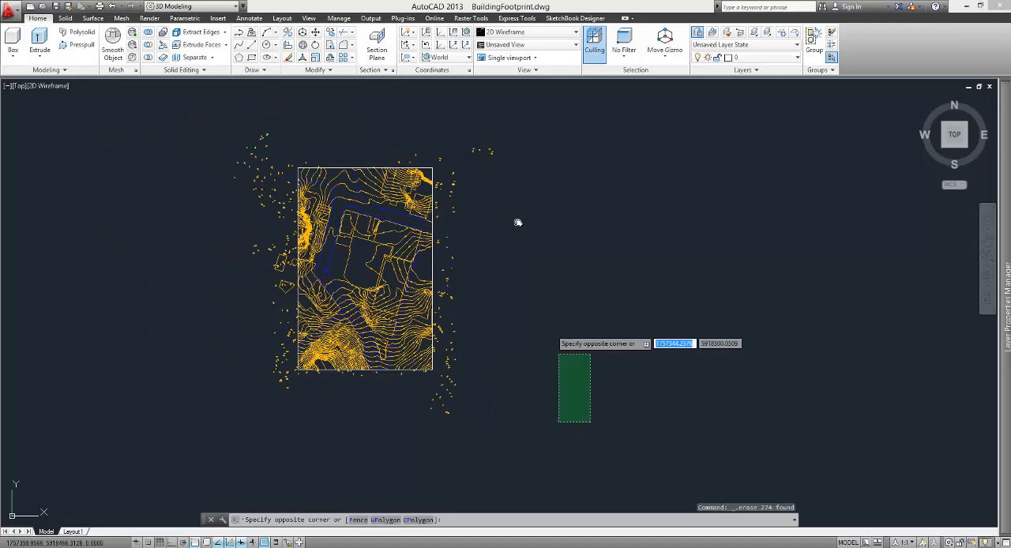
pyautogui.click(431, 131)
pyautogui.press('Delete')
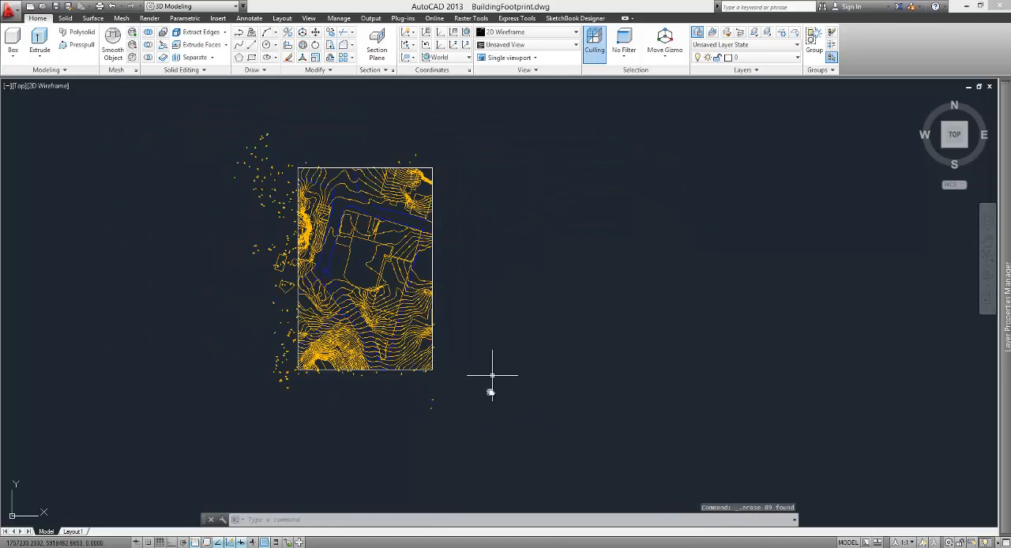
# Step: Delete the stray labels below the site rectangle and the labels and footprints beside its west edge
pyautogui.click(484, 434)
pyautogui.click(196, 375)
pyautogui.press('Delete')
pyautogui.click(287, 377)
pyautogui.click(218, 127)
pyautogui.press('Delete')
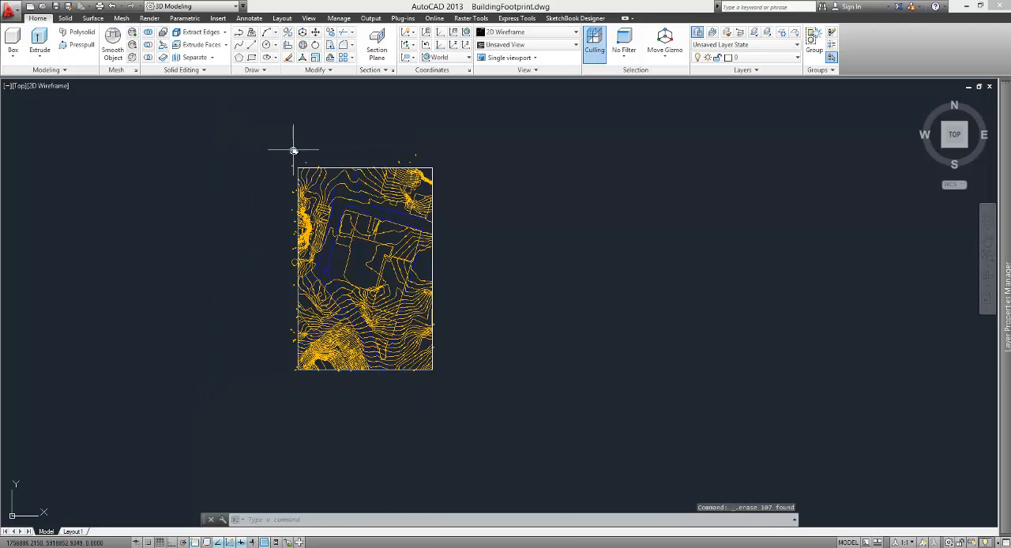
# Step: Delete the stray contour labels just outside the north edge of the site rectangle
pyautogui.scroll(4, 293, 151)
pyautogui.click(263, 130)
pyautogui.press('Delete')
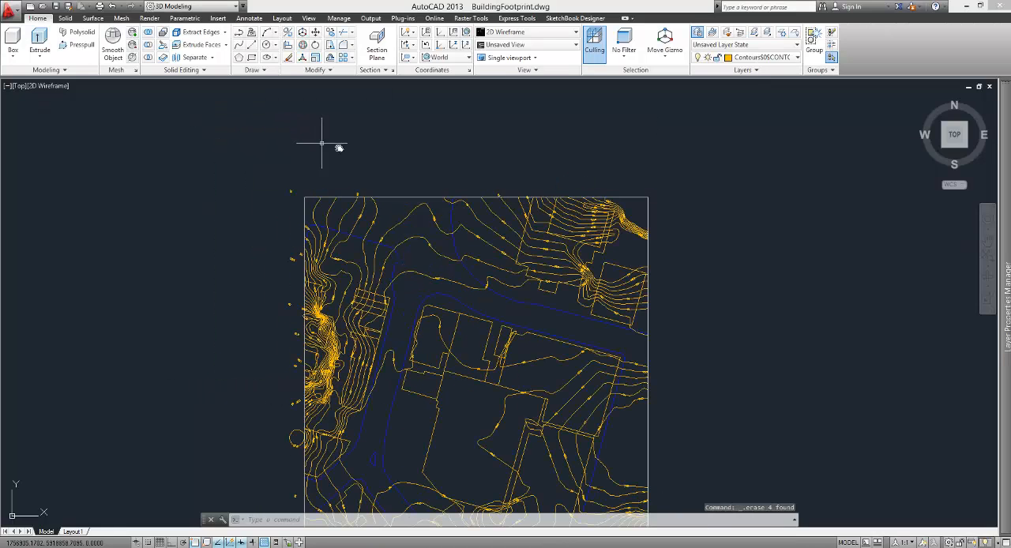
pyautogui.scroll(6, 546, 197)
pyautogui.click(412, 182)
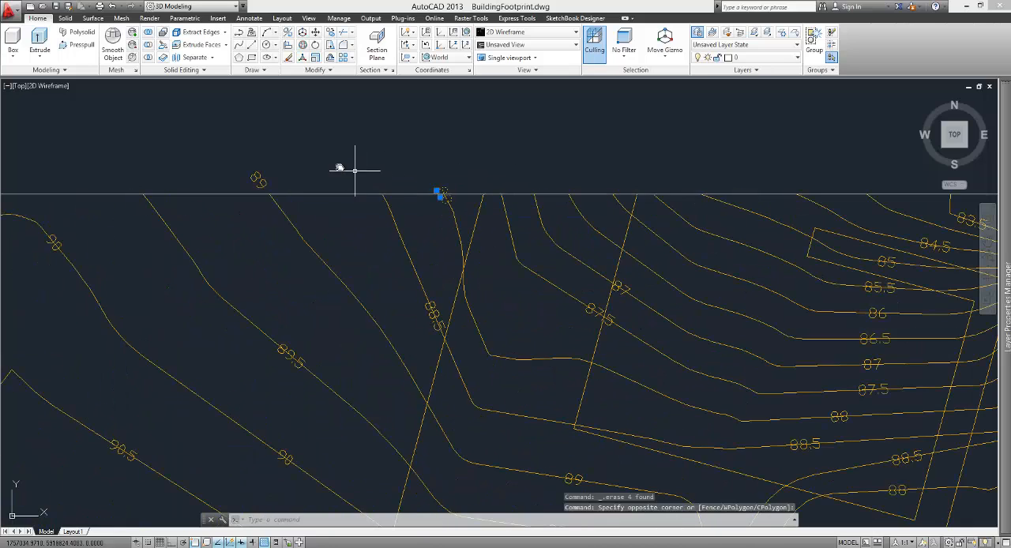
pyautogui.press('Delete')
pyautogui.click(281, 176)
pyautogui.click(228, 163)
pyautogui.press('Delete')
# Step: Delete the last contour labels left outside the site rectangle near its northwest corner
pyautogui.scroll(-5, 794, 214)
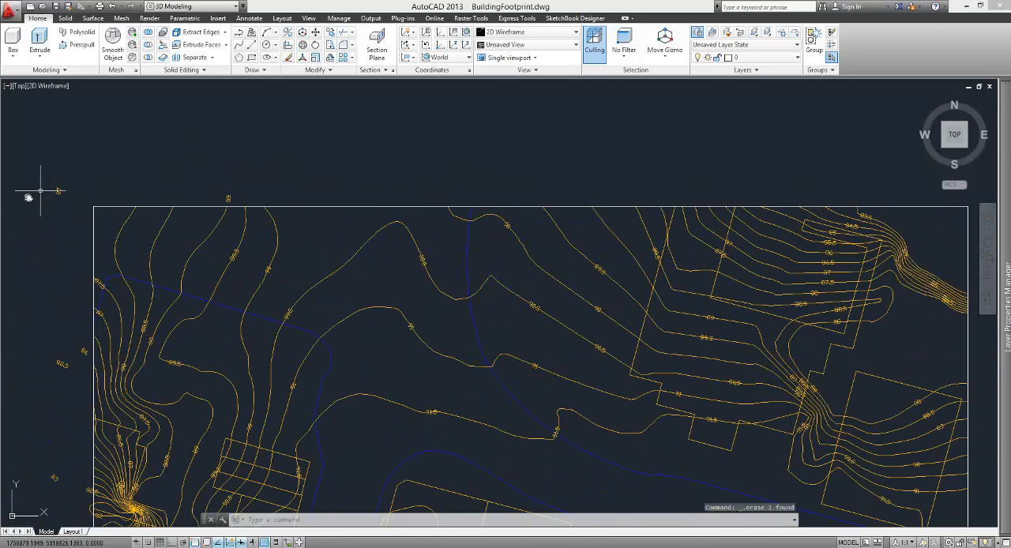
pyautogui.click(238, 202)
pyautogui.click(40, 163)
pyautogui.press('Delete')
# Step: Delete the two contour labels outside the upper part of the site rectangle's west edge
pyautogui.click(93, 257)
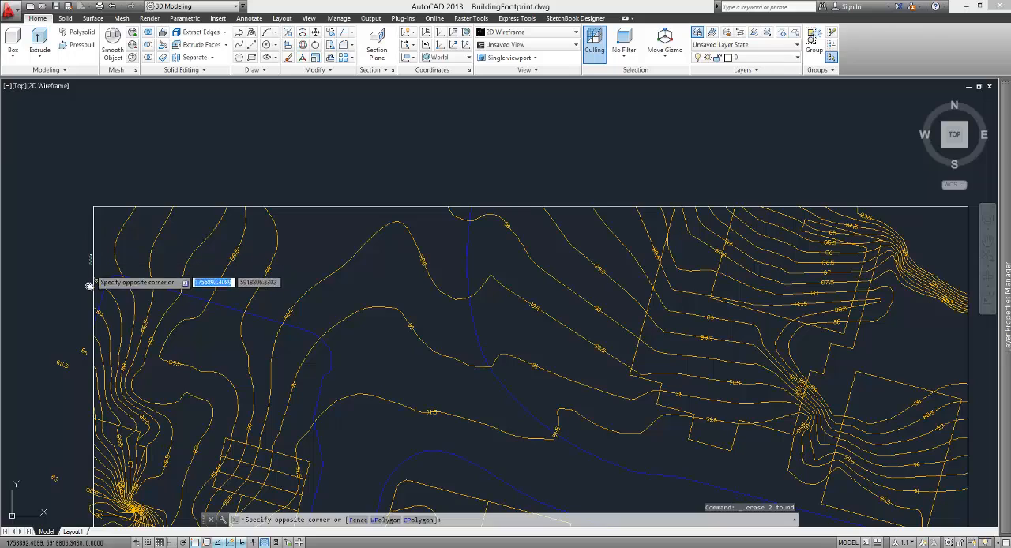
pyautogui.click(15, 432)
pyautogui.press('Delete')
# Step: Delete the 83, 82.5 and 81.5 contour labels lying outside the site rectangle's west edge
pyautogui.scroll(-4, 288, 247)
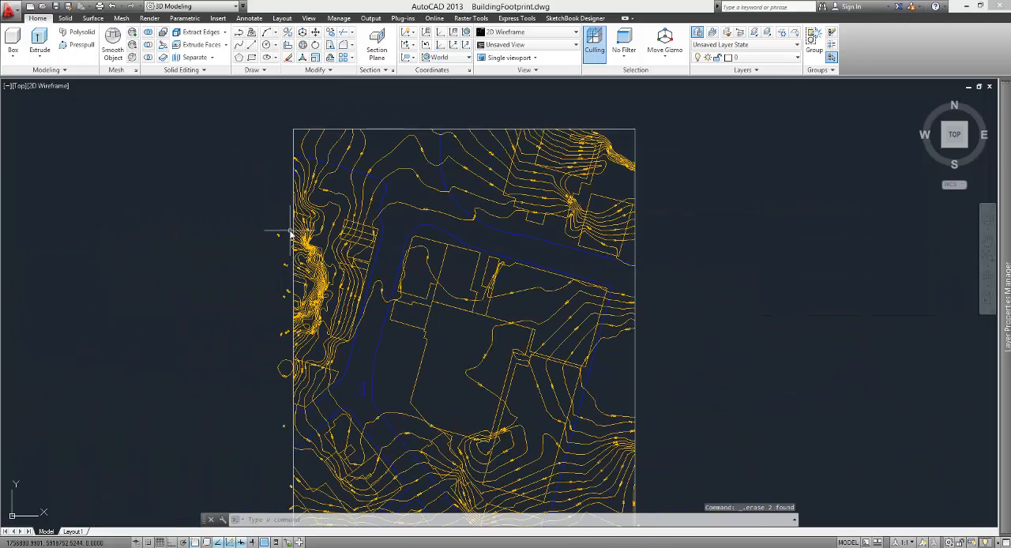
pyautogui.scroll(5, 291, 232)
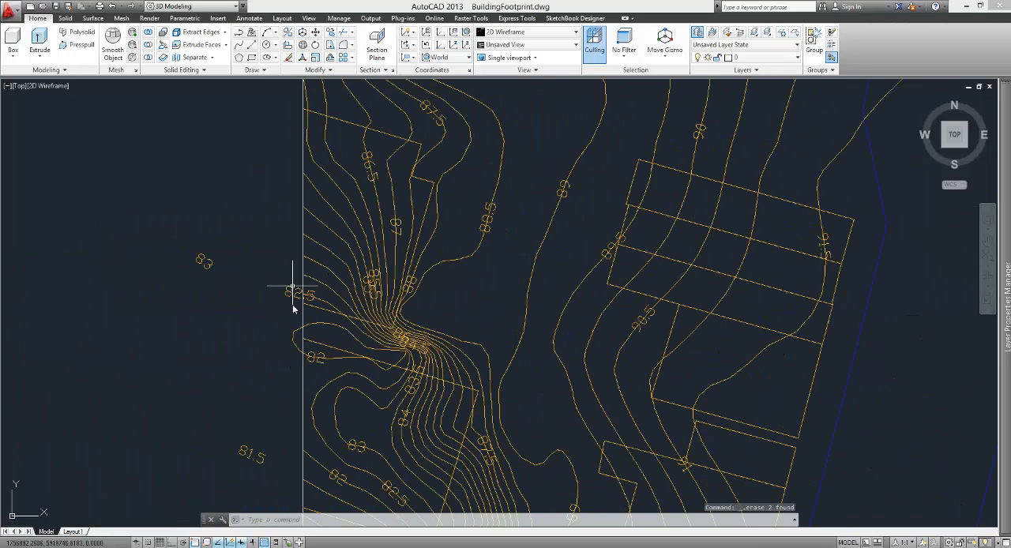
pyautogui.click(284, 287)
pyautogui.click(183, 244)
pyautogui.press('Delete')
pyautogui.click(279, 437)
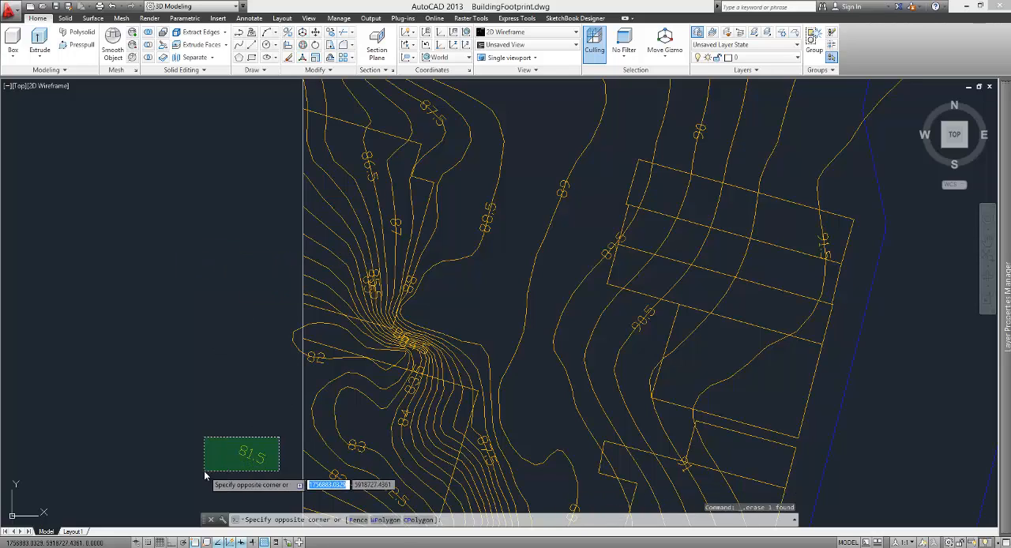
pyautogui.click(204, 472)
pyautogui.press('Delete')
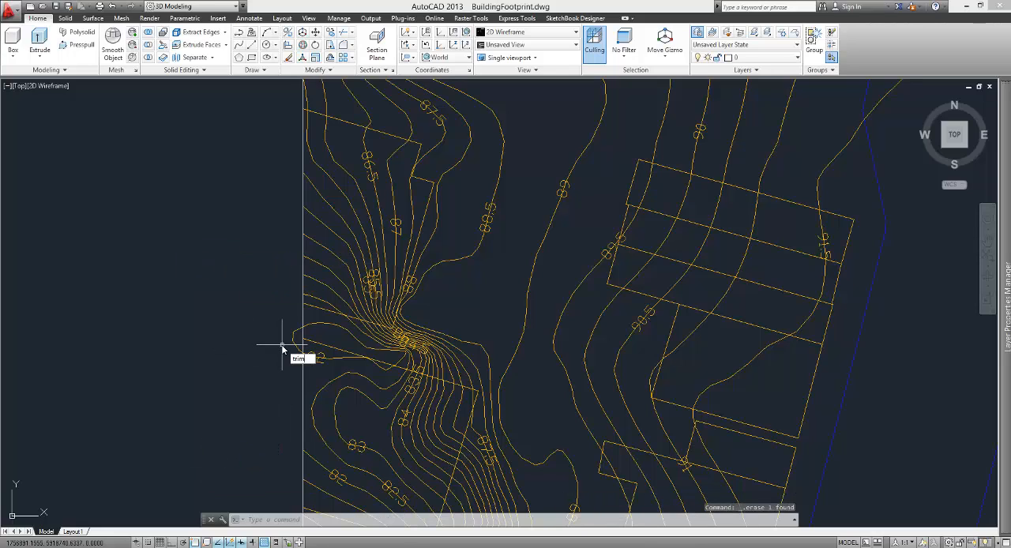
# Step: Trim the contour loop bulging past the west edge, using the site rectangle as the cutting edge
pyautogui.press('Return')
pyautogui.press('Return')
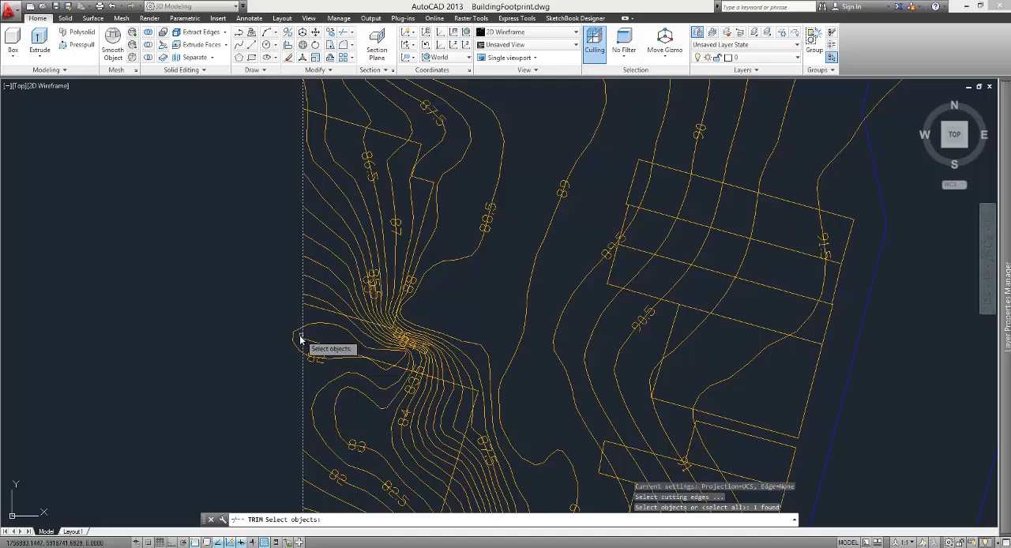
pyautogui.scroll(-5, 314, 309)
# Step: Delete the closed round contour outside the west edge and the group of contour labels north of it
pyautogui.scroll(6, 314, 310)
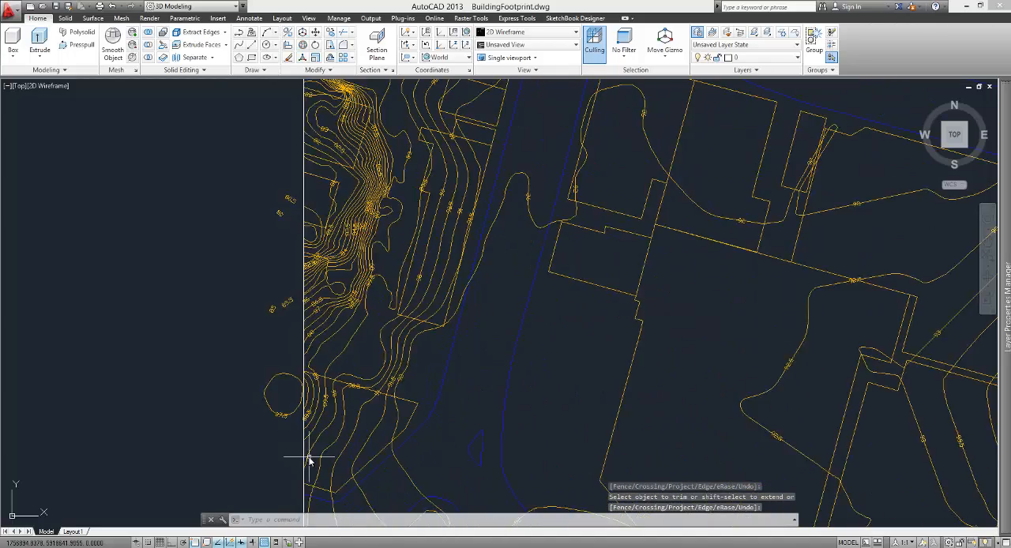
pyautogui.click(271, 406)
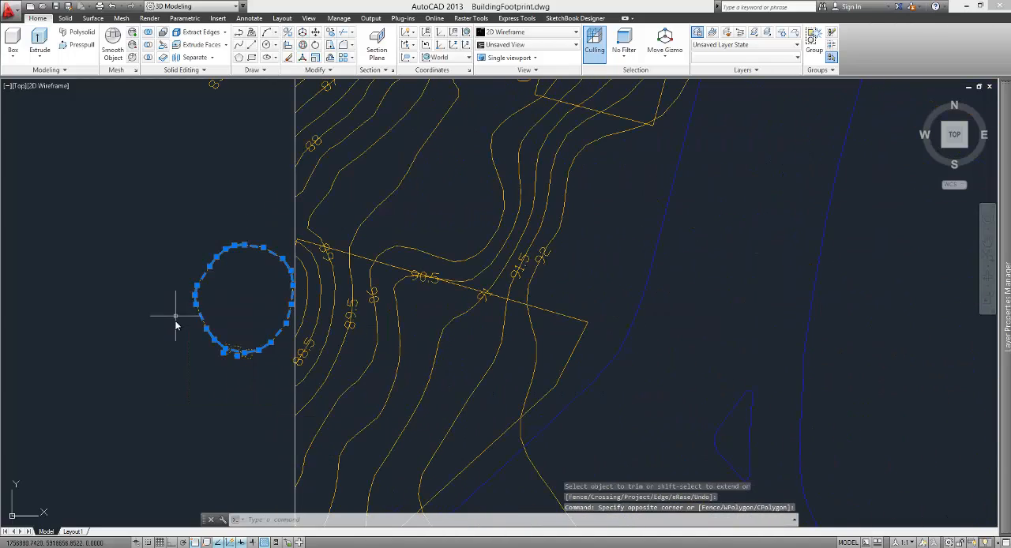
pyautogui.press('Delete')
pyautogui.scroll(-4, 176, 317)
pyautogui.click(212, 244)
pyautogui.click(161, 108)
pyautogui.press('Delete')
# Step: Delete the remaining contour labels along the outside of the site rectangle's lower west edge
pyautogui.scroll(-2, 178, 210)
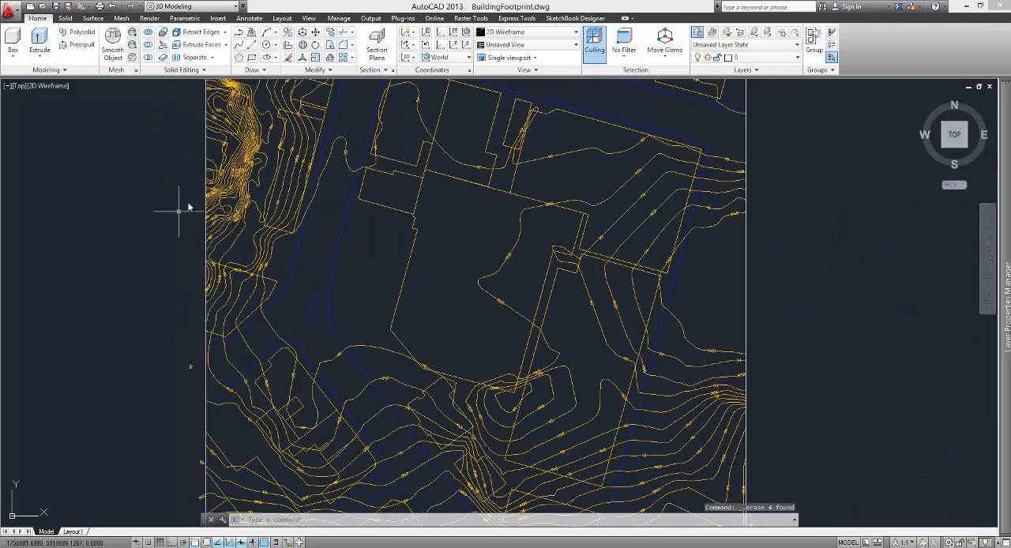
pyautogui.scroll(-4, 185, 271)
pyautogui.scroll(2, 193, 406)
pyautogui.click(198, 417)
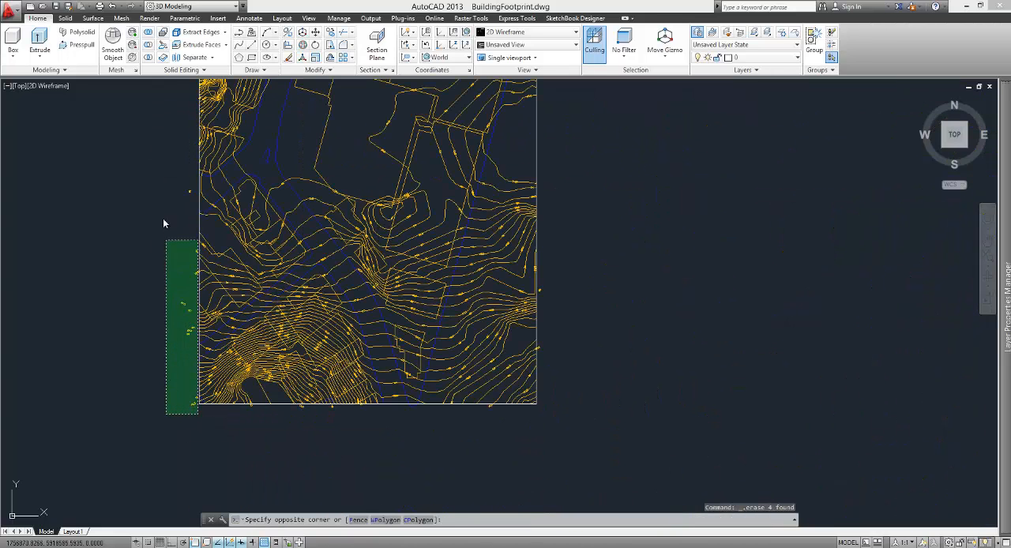
pyautogui.click(149, 154)
pyautogui.press('Delete')
pyautogui.click(554, 432)
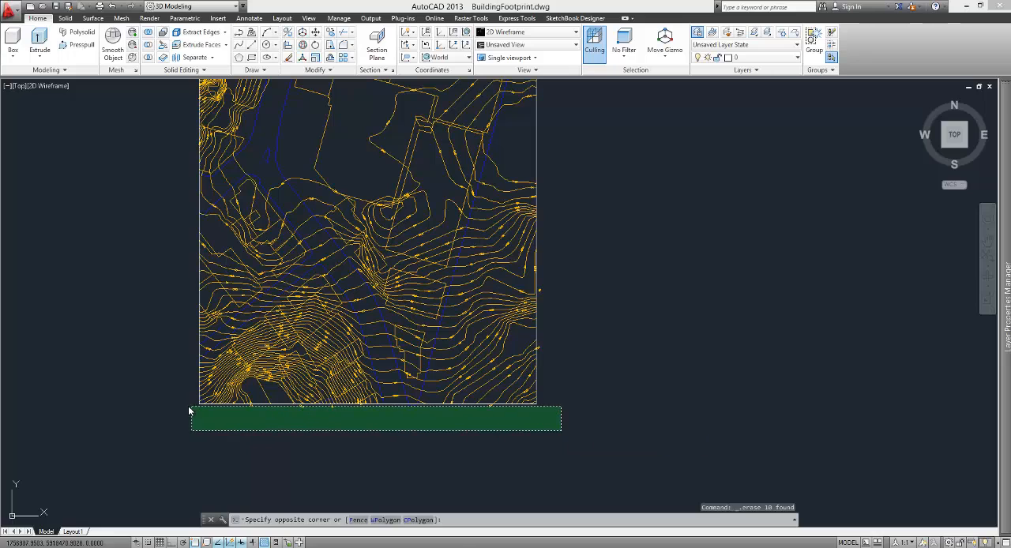
pyautogui.click(189, 408)
pyautogui.scroll(5, 410, 411)
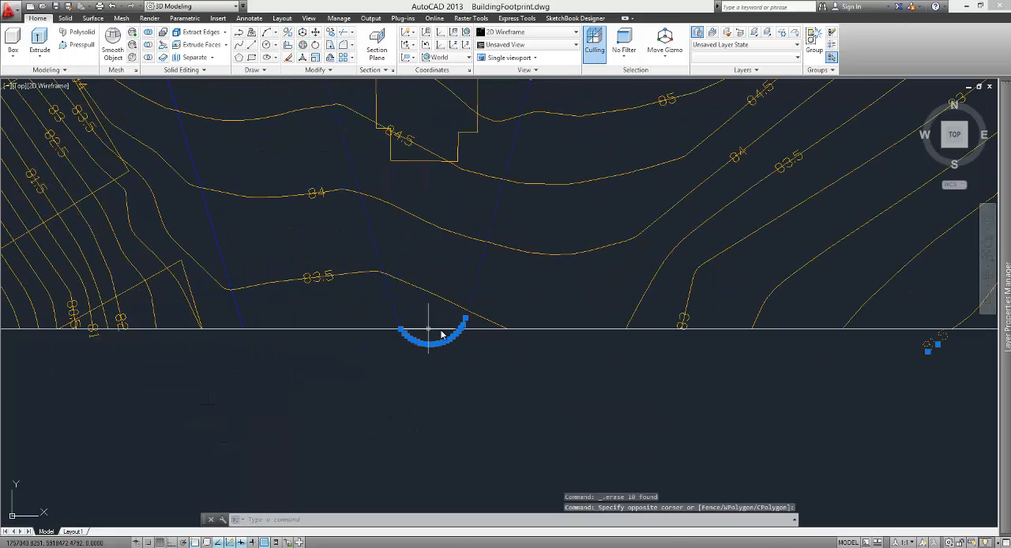
pyautogui.press('Escape')
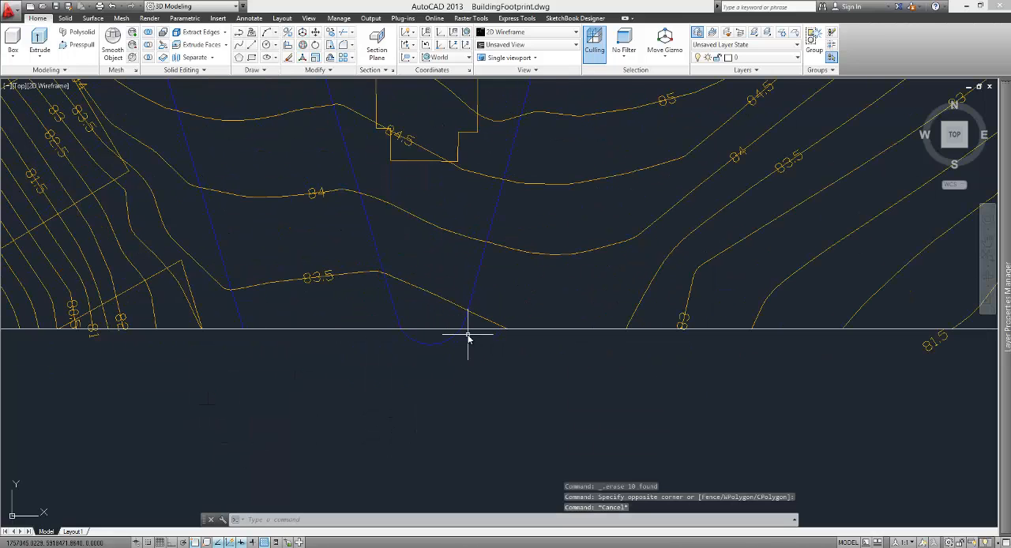
# Step: Trim the curved kerb line that dips below the south edge, using the site rectangle as the cutting edge
pyautogui.write('tr')
pyautogui.press('Return')
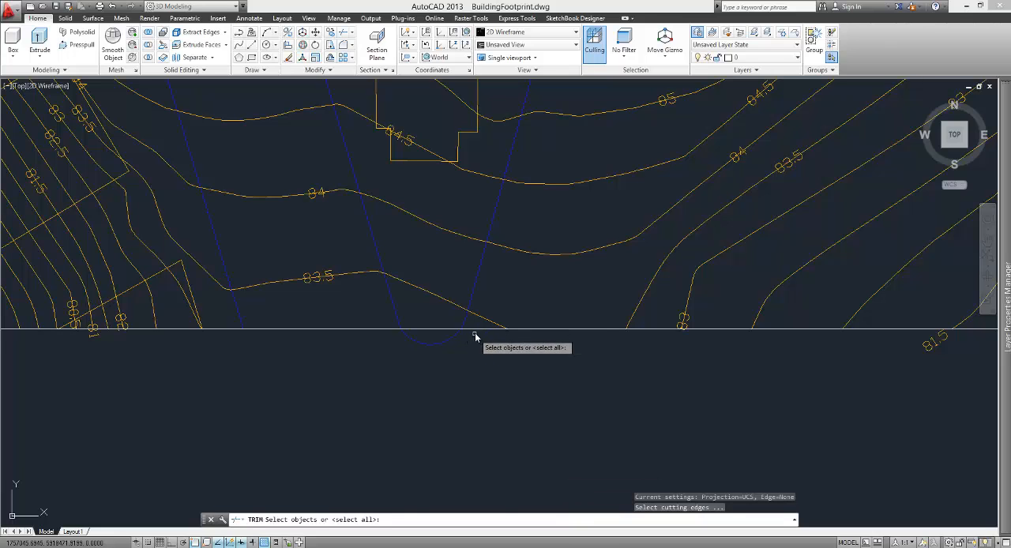
pyautogui.click(472, 330)
pyautogui.press('Return')
pyautogui.click(443, 342)
pyautogui.click(445, 346)
pyautogui.press('Return')
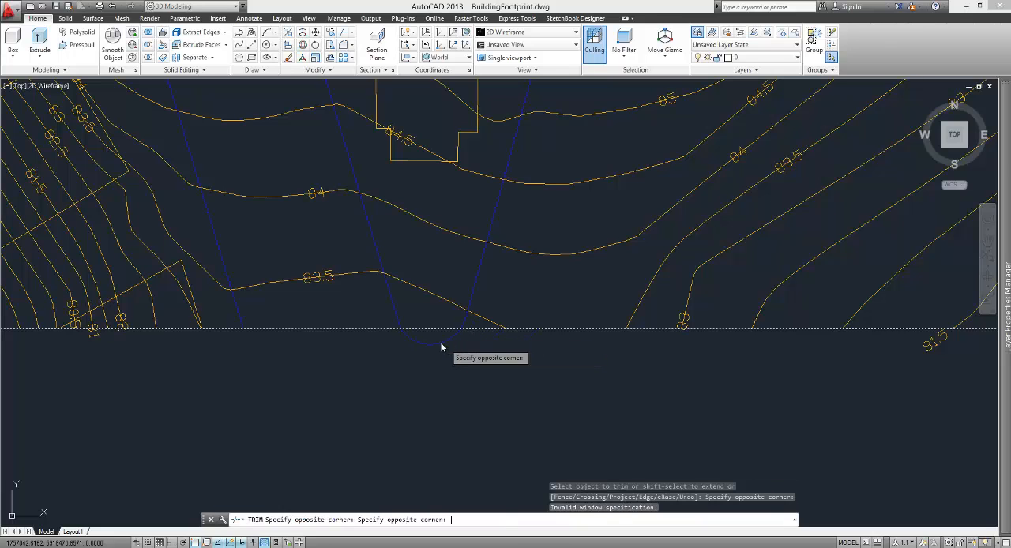
pyautogui.click(438, 346)
pyautogui.press('Return')
# Step: Delete the contour labels left below the site rectangle's south edge, including the one at its southwest corner
pyautogui.scroll(-2, 406, 358)
pyautogui.scroll(-1, 411, 357)
pyautogui.click(673, 379)
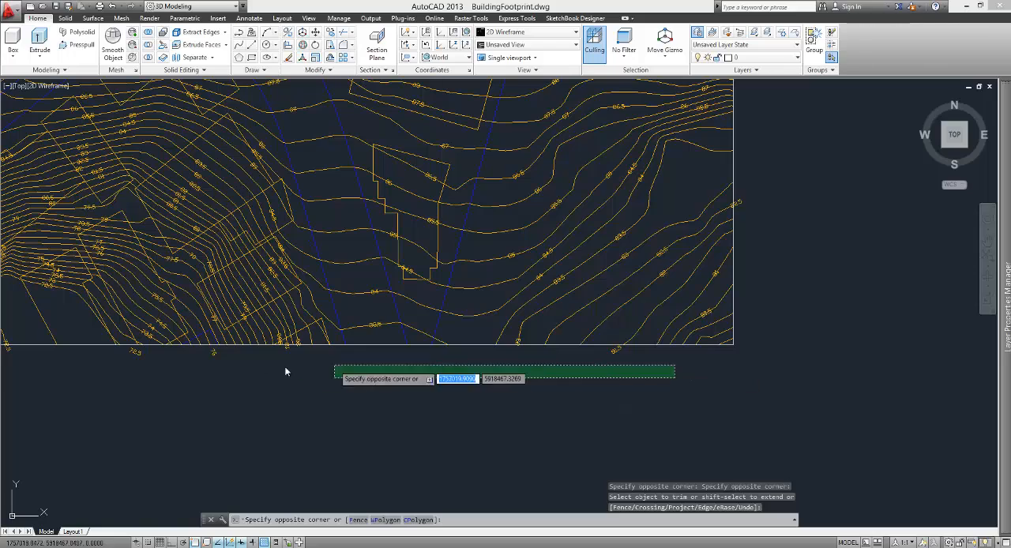
pyautogui.click(120, 345)
pyautogui.press('Delete')
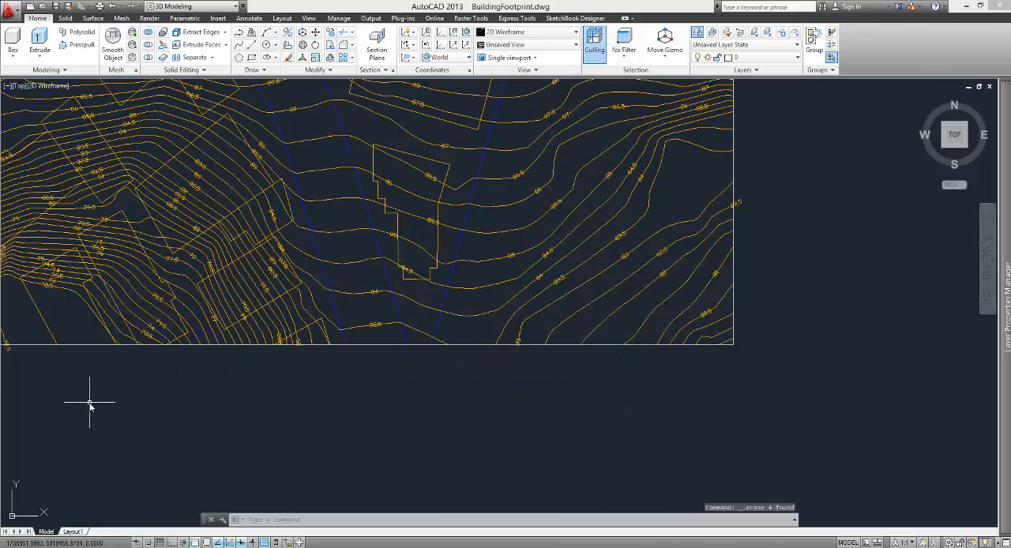
pyautogui.moveTo(90, 402); pyautogui.dragTo(448, 402, button='middle')
pyautogui.click(363, 353)
pyautogui.press('Delete')
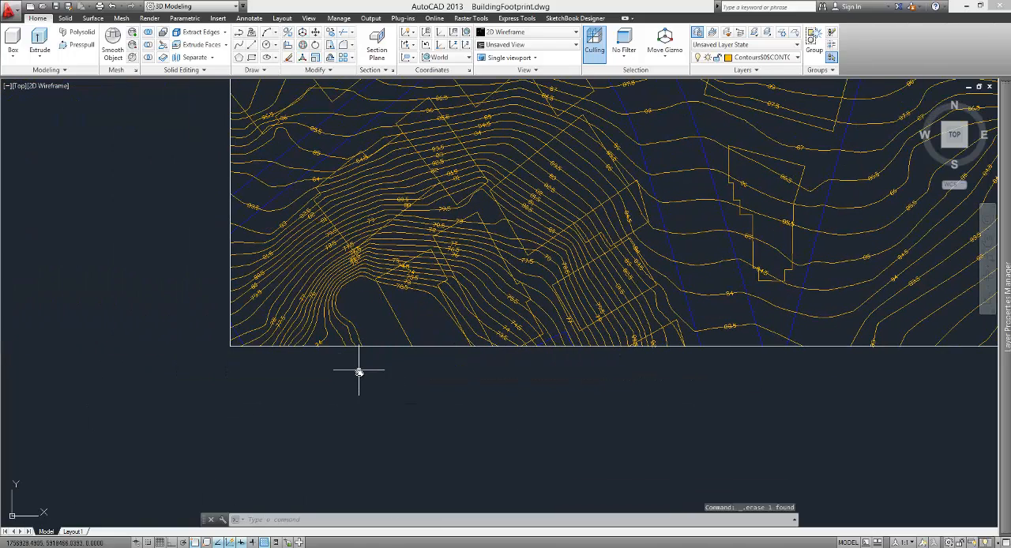
# Step: Zoom to the drawing extents to check for stray objects outside the site rectangle
pyautogui.scroll(-5, 333, 410)
pyautogui.scroll(2, 351, 375)
pyautogui.moveTo(485, 300); pyautogui.dragTo(524, 332, button='middle')
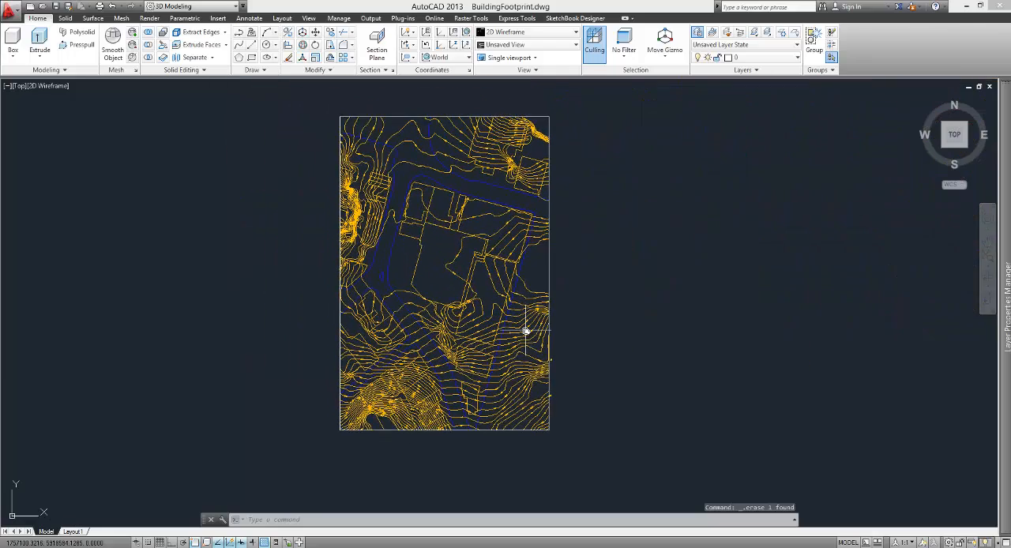
pyautogui.scroll(2, 523, 332)
pyautogui.scroll(-2, 528, 294)
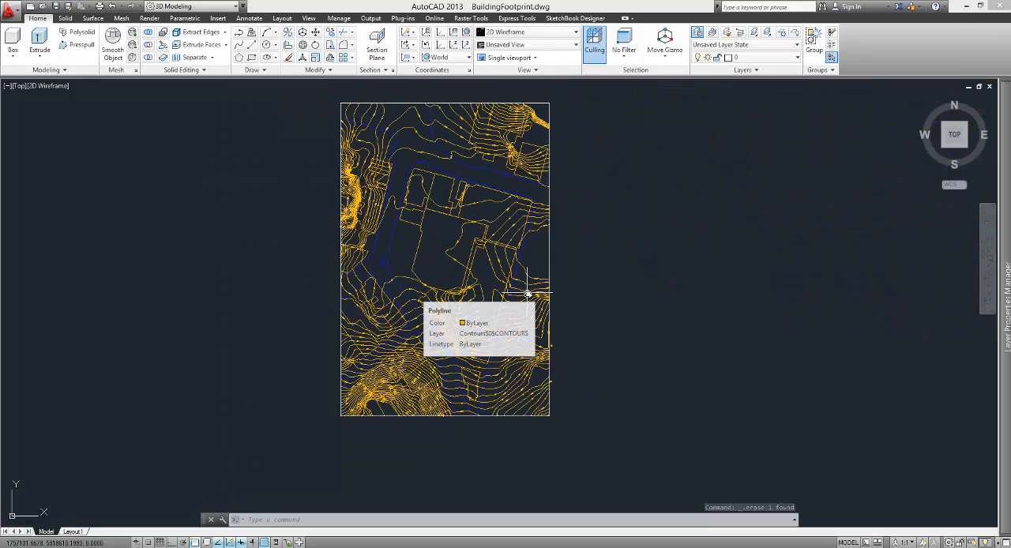
pyautogui.write('z')
pyautogui.press('Return')
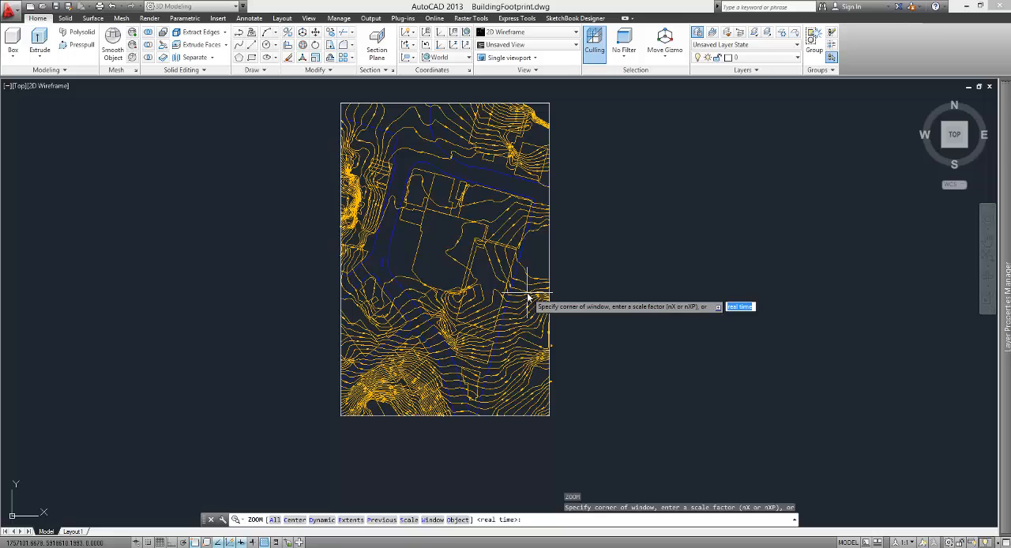
pyautogui.write('e')
pyautogui.press('Return')
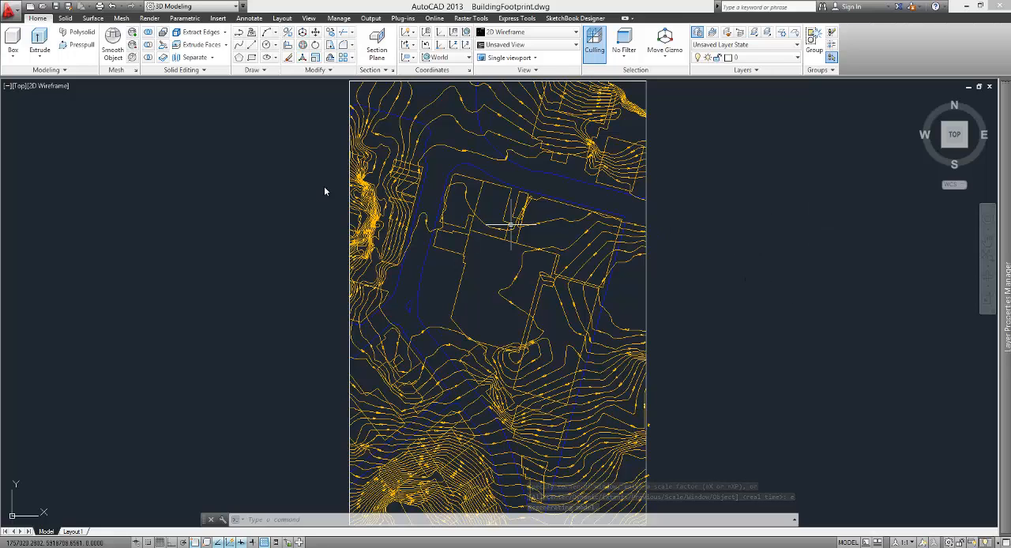
# Step: Save the drawing under a new name starting with "site information" in the AC_GIS_Data 21_7_2013 folder, as an AutoCAD 2013 drawing
pyautogui.click(10, 11)
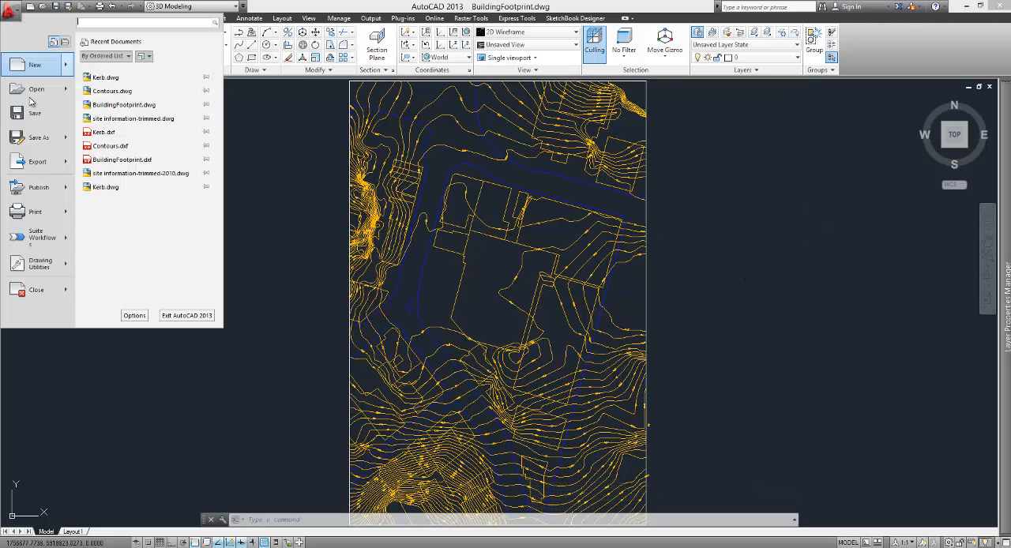
pyautogui.click(38, 138)
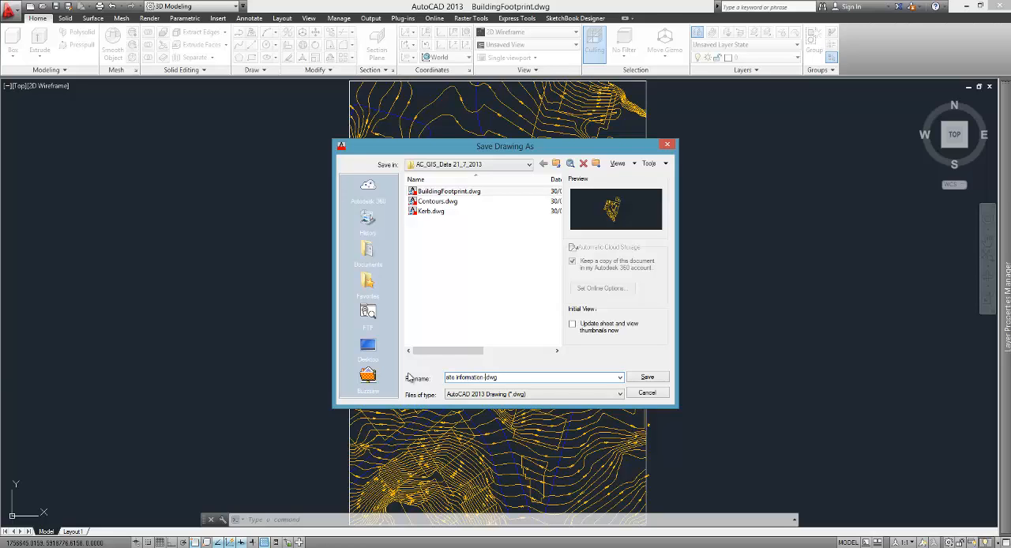
pyautogui.press('Return')
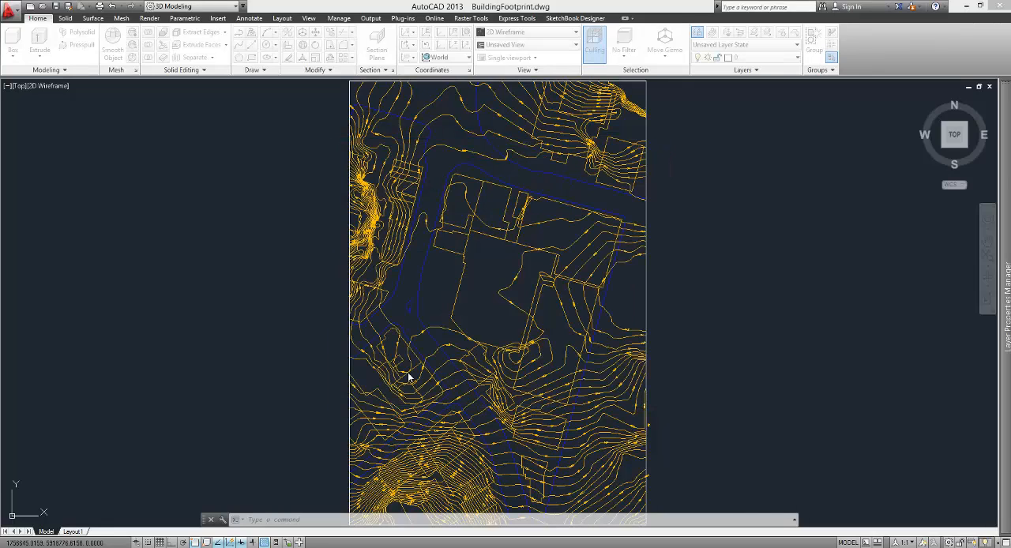